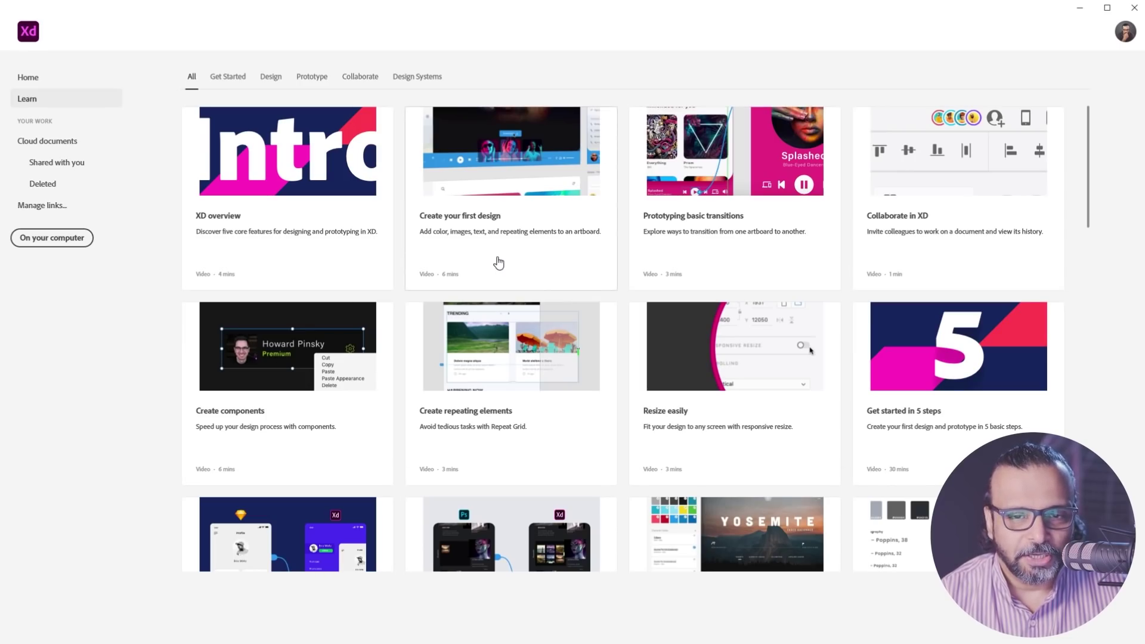
Look through the cloud, shared and deleted documents and the link management entry, and return to the start screen
click(48, 140)
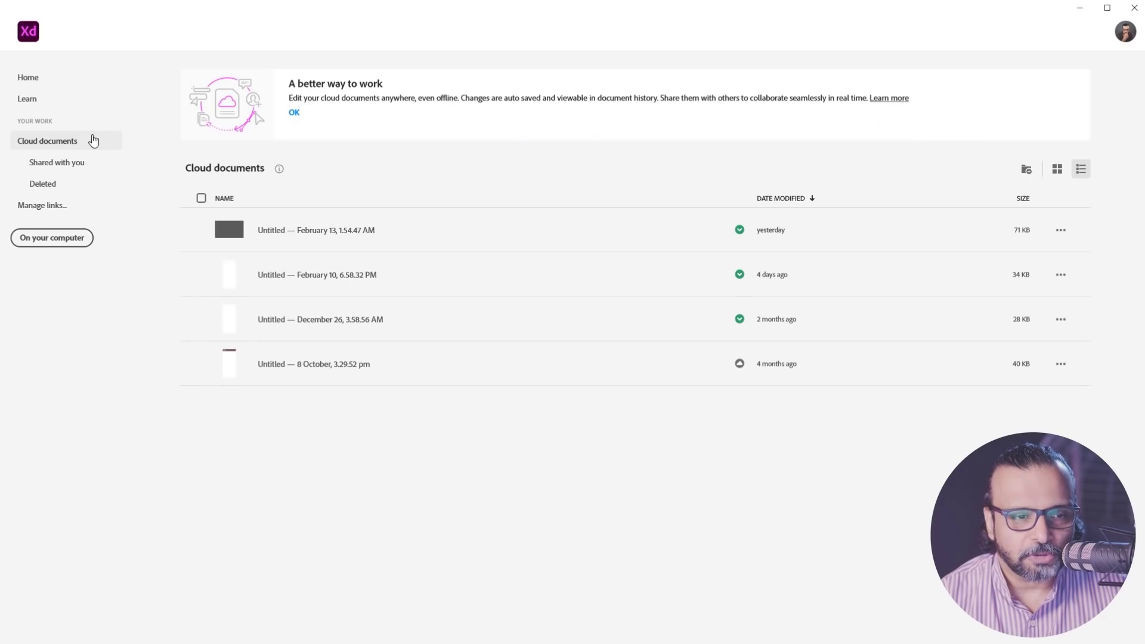
click(75, 170)
click(55, 189)
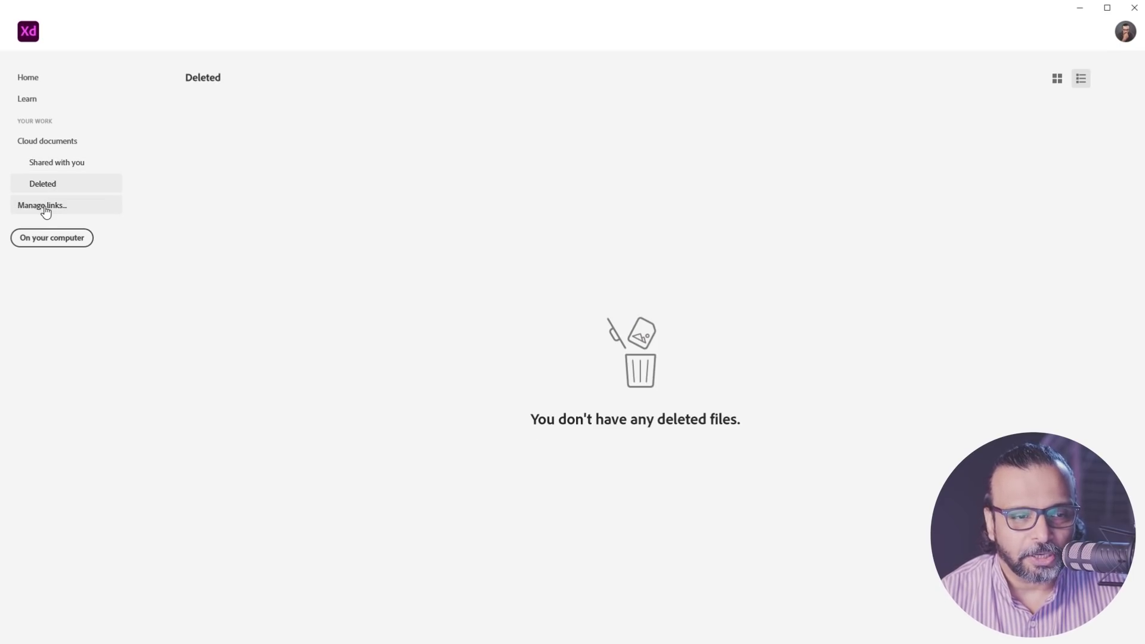
click(91, 210)
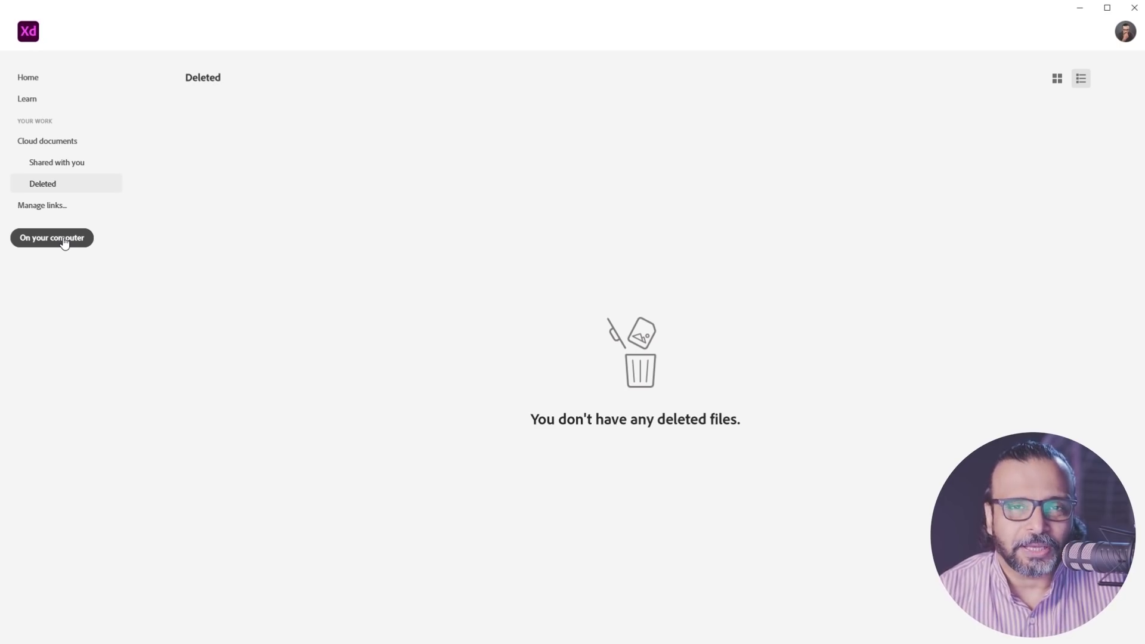
click(47, 88)
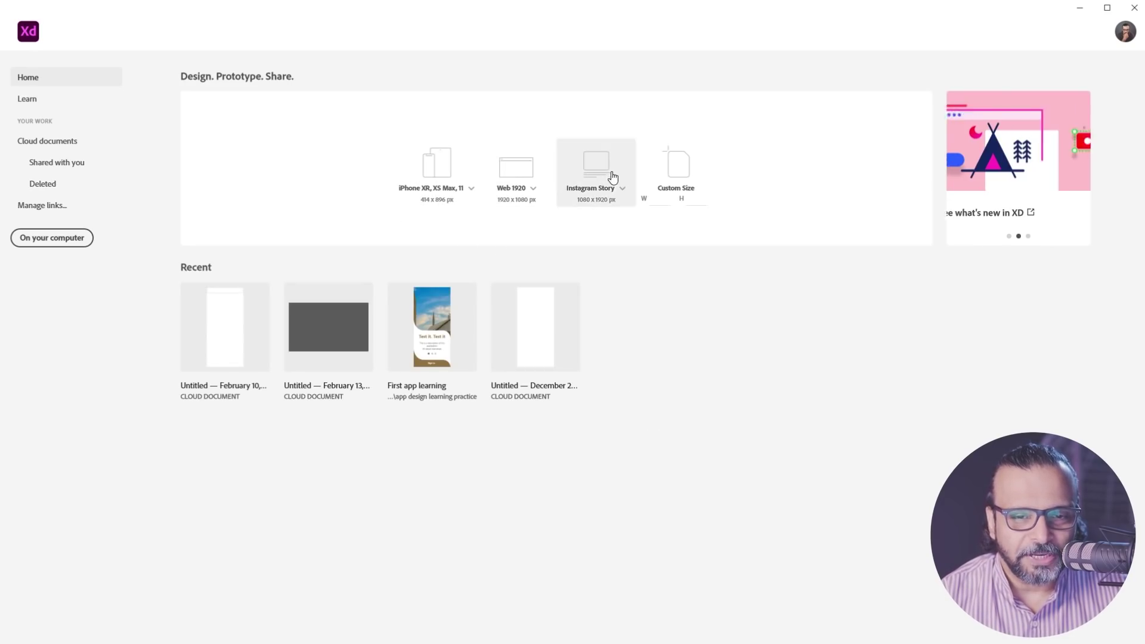
Review the available artboard size presets for phones and tablets, web pages and social media
click(471, 190)
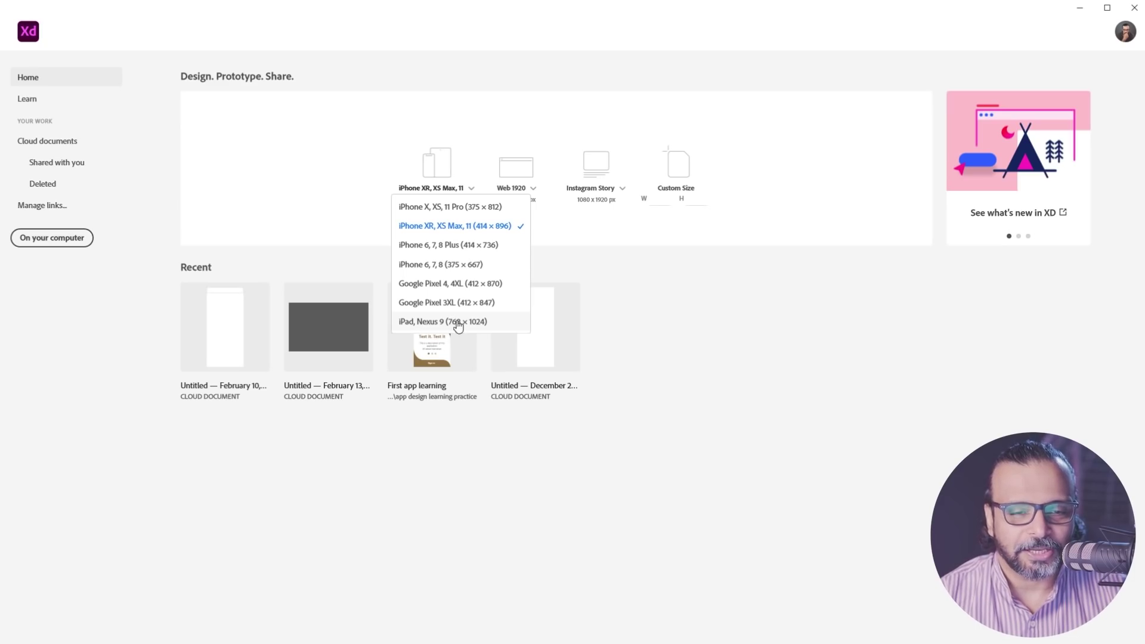
click(530, 120)
click(533, 189)
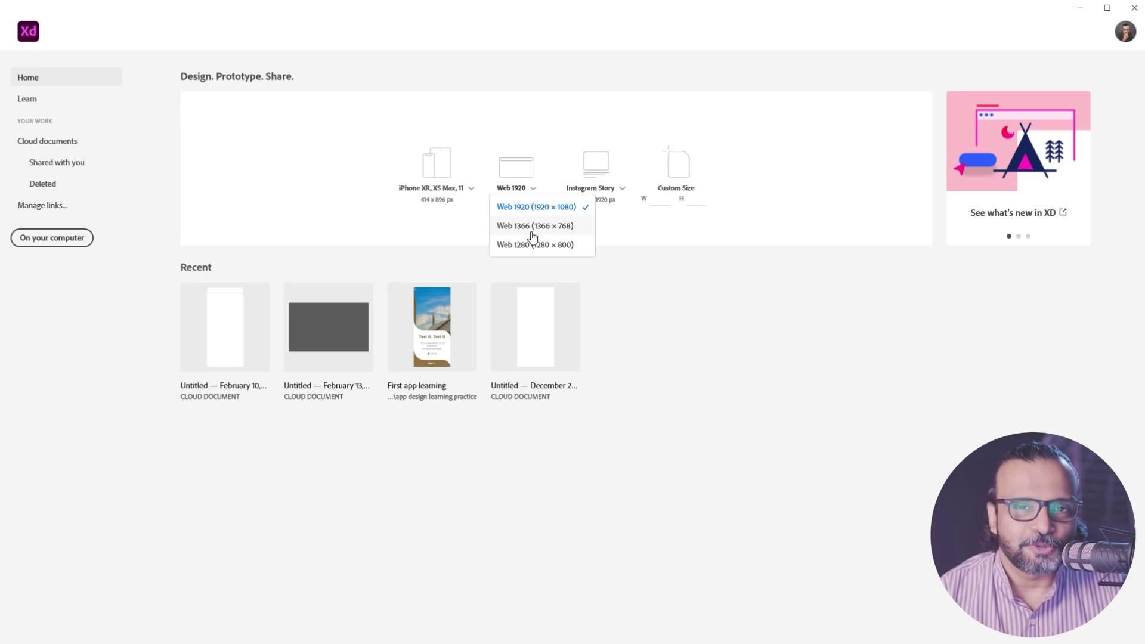
click(617, 99)
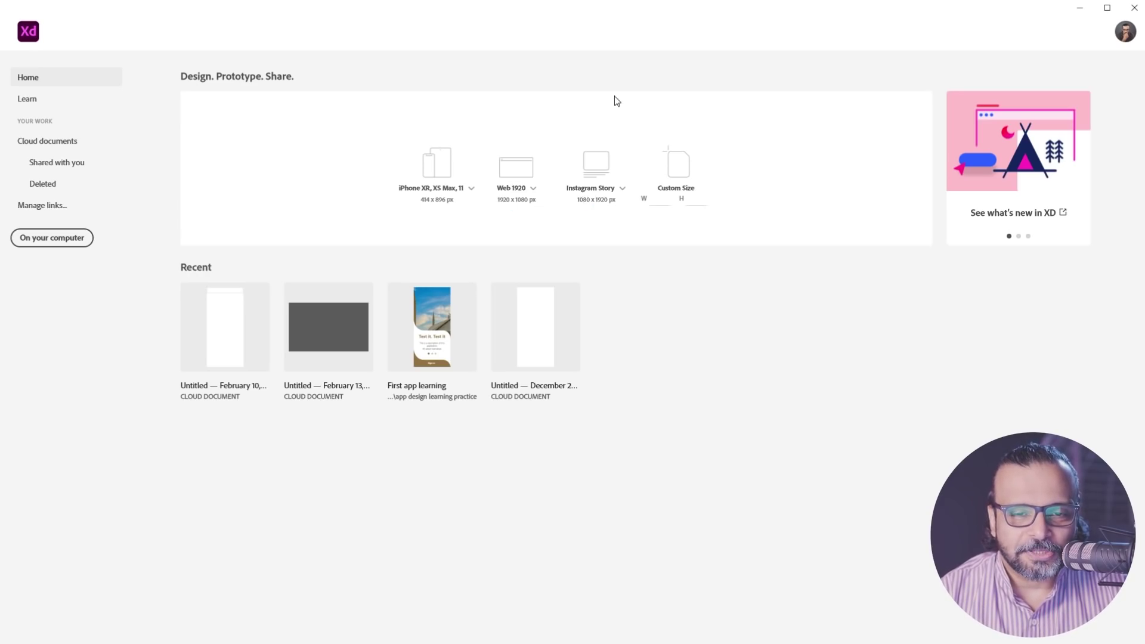
click(624, 188)
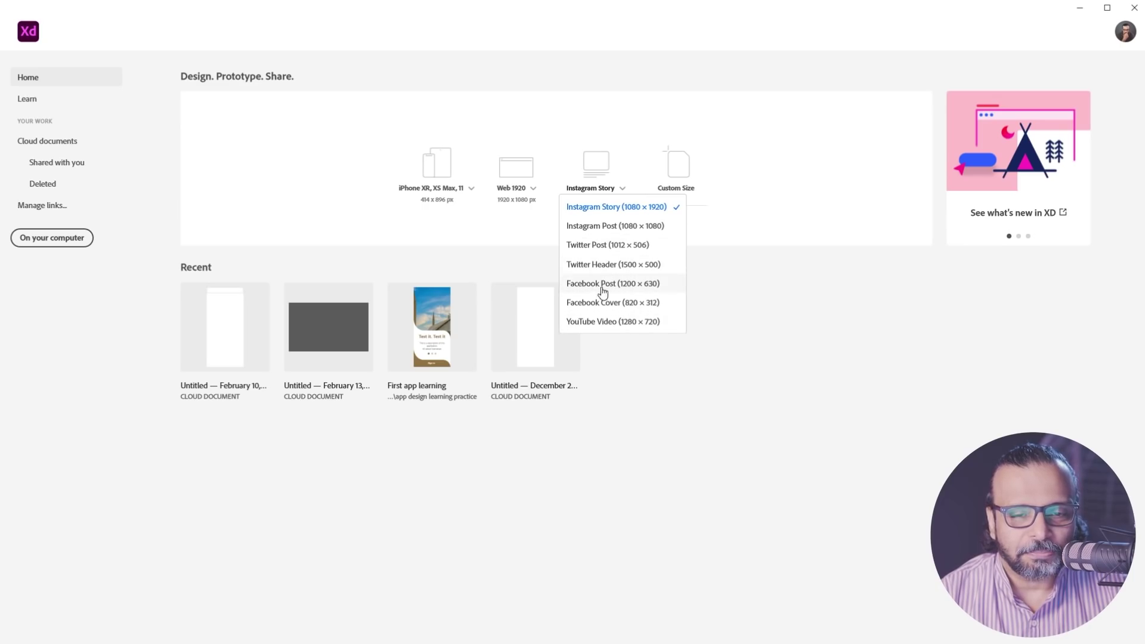
click(739, 327)
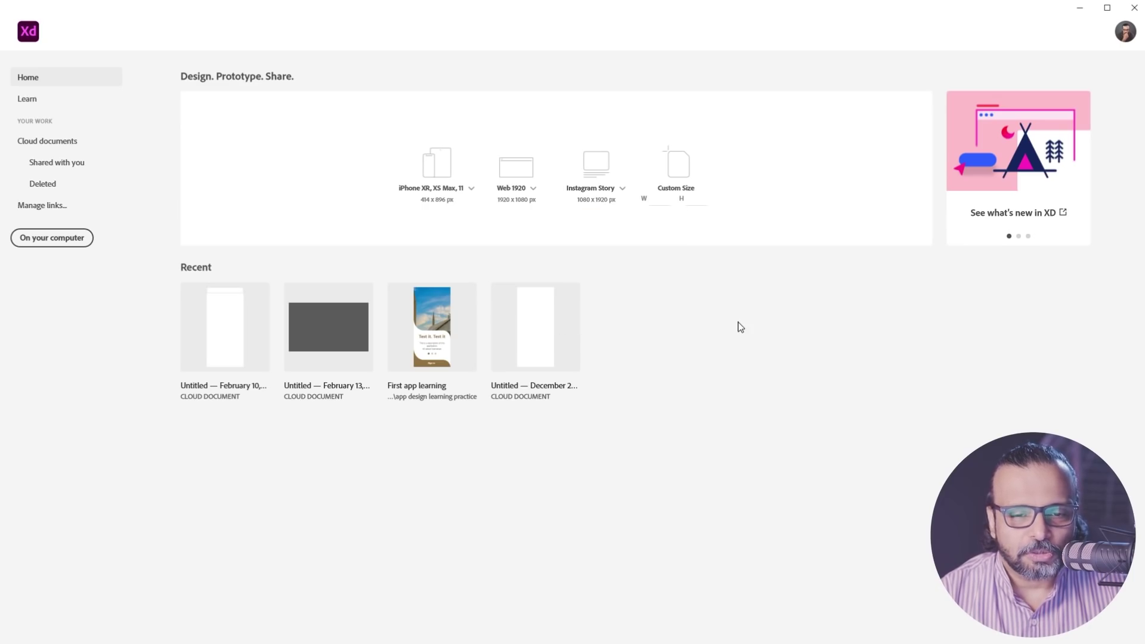
click(624, 190)
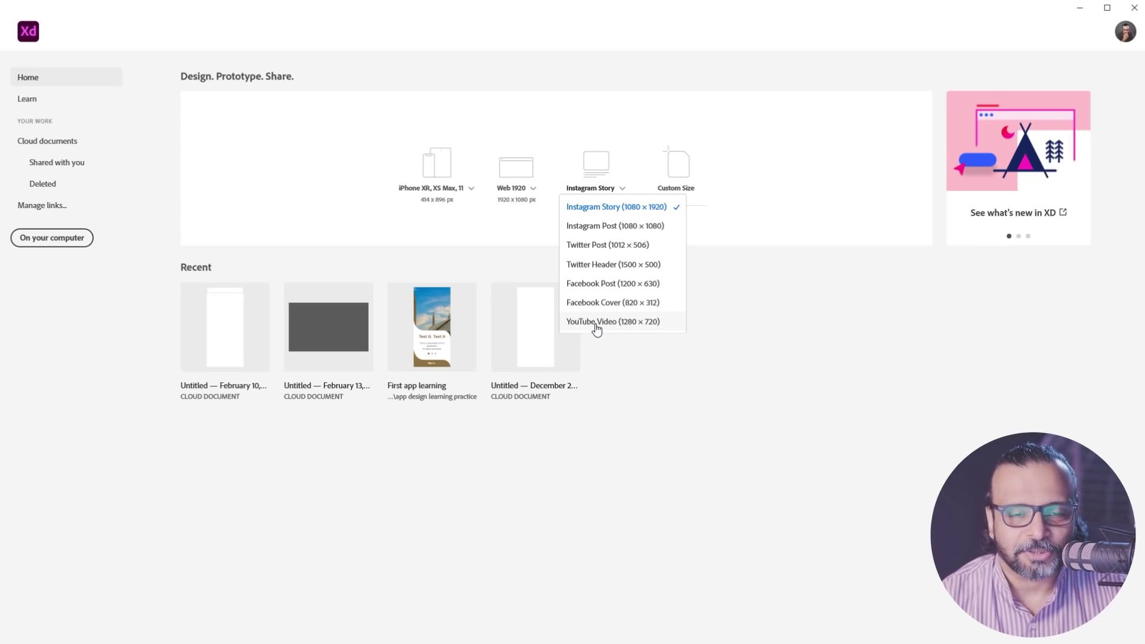
click(770, 98)
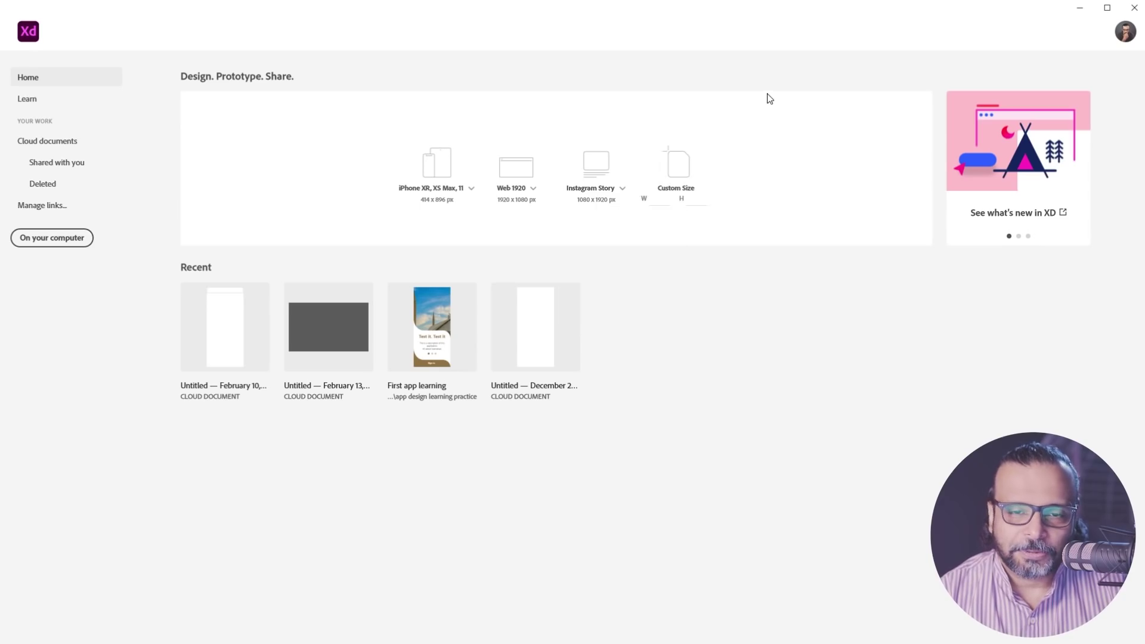
Create a new document with the iPhone XR, XS Max, 11 (414 × 896) artboard preset
click(472, 190)
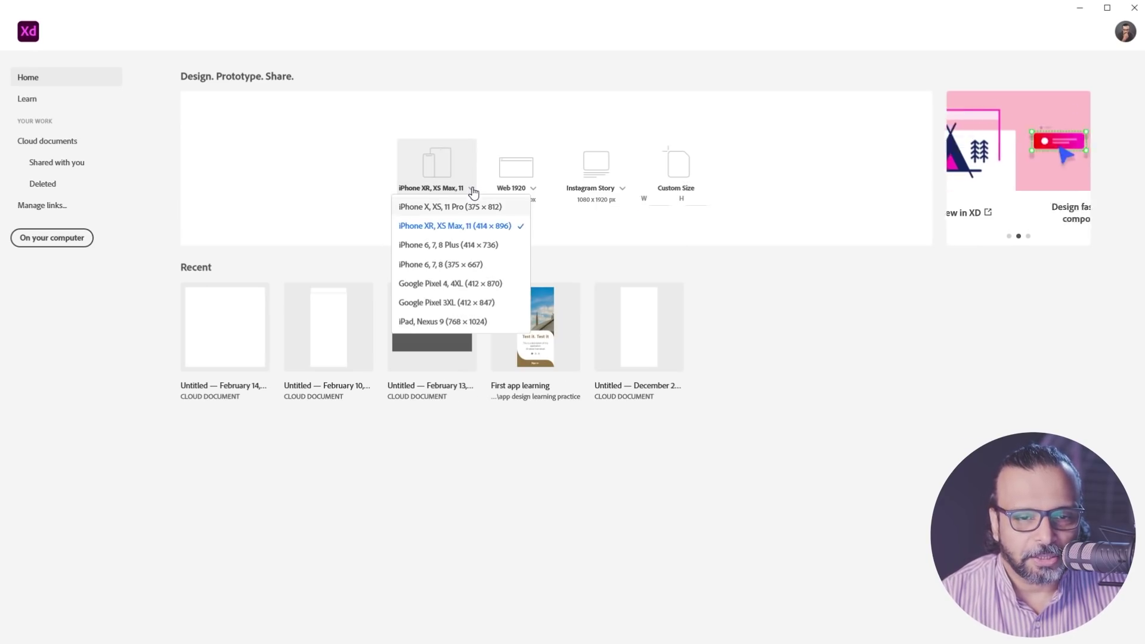
click(451, 230)
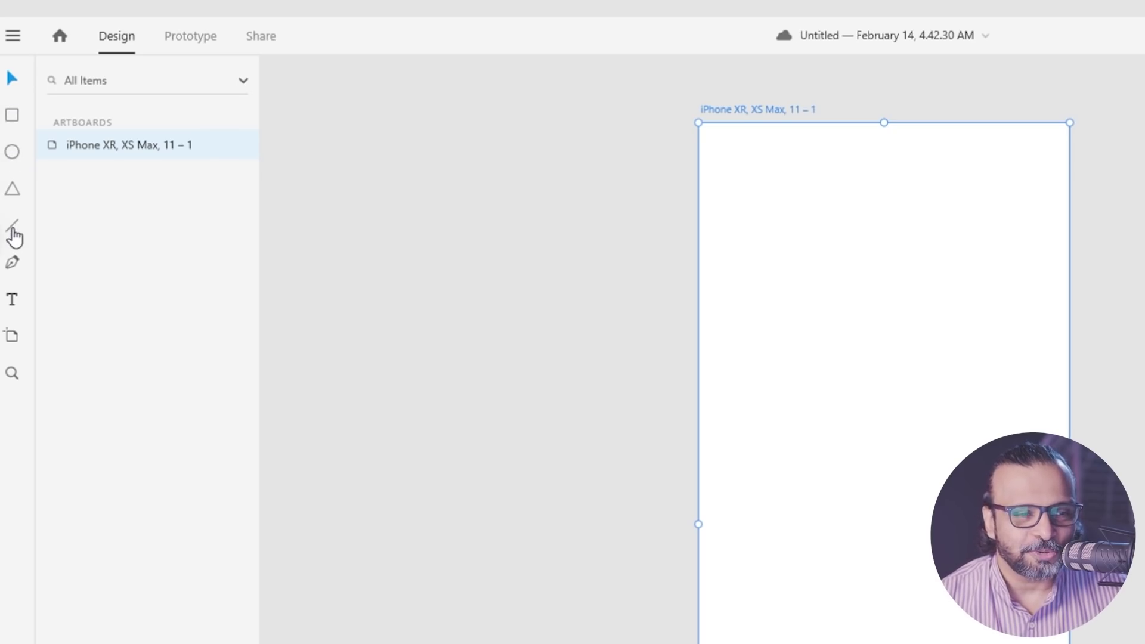
Draw a horizontal line across the full width of the artboard's upper part and undo it
click(13, 229)
drag(702, 279, 1069, 278)
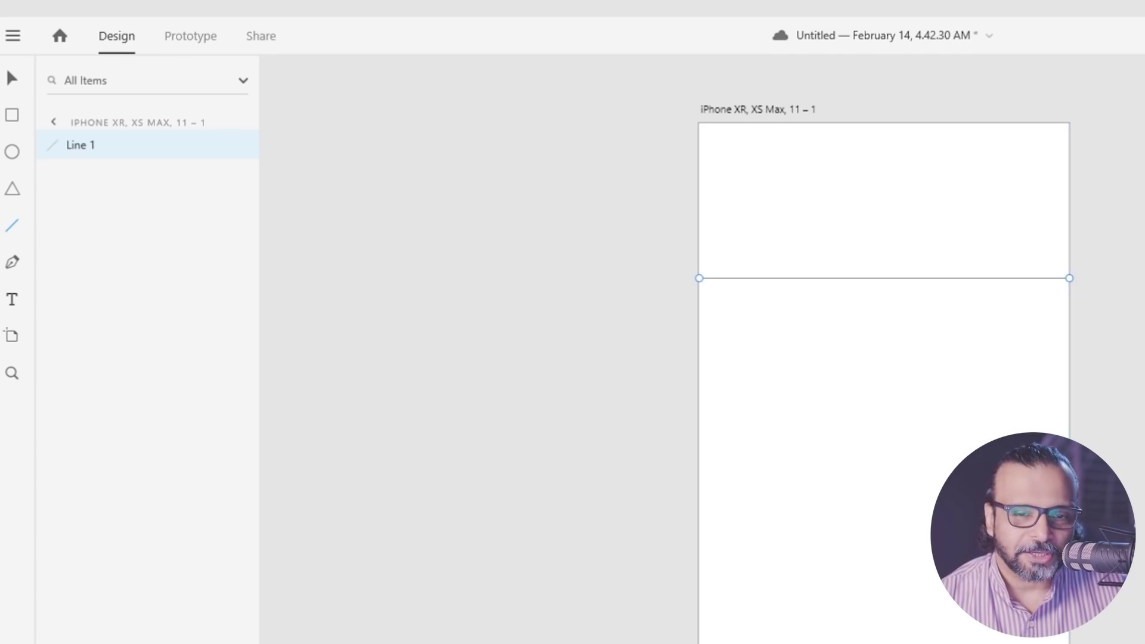
key(ctrl+z)
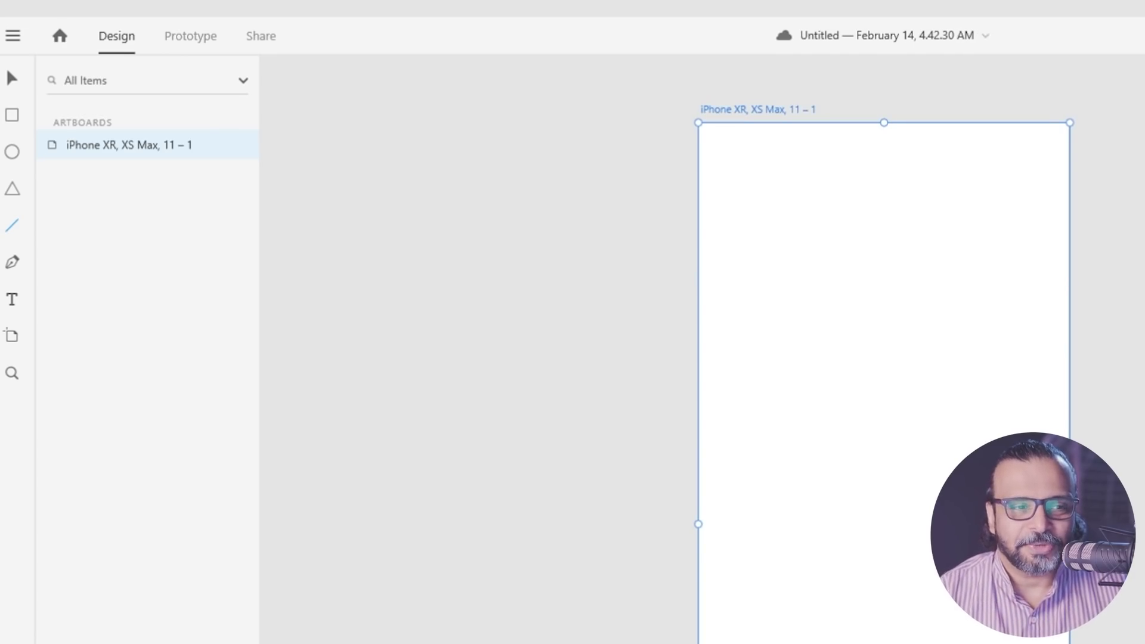
Try out the Pen tool by sketching a path with several anchor points in the artboard's upper part
click(12, 263)
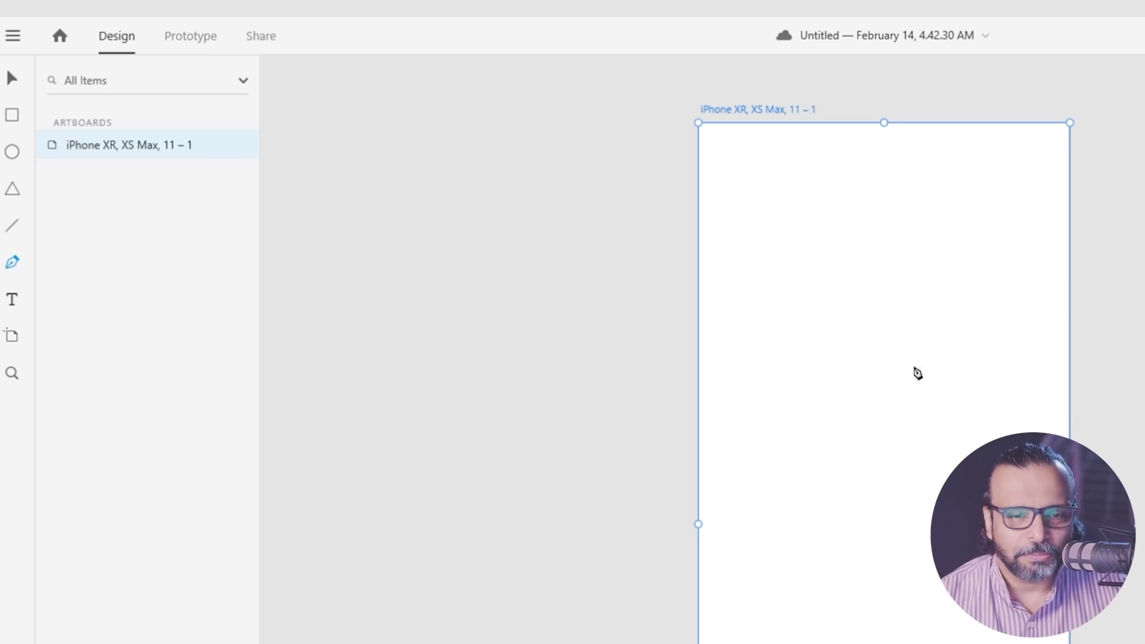
click(809, 278)
click(902, 226)
click(963, 336)
click(877, 353)
drag(877, 353, 792, 341)
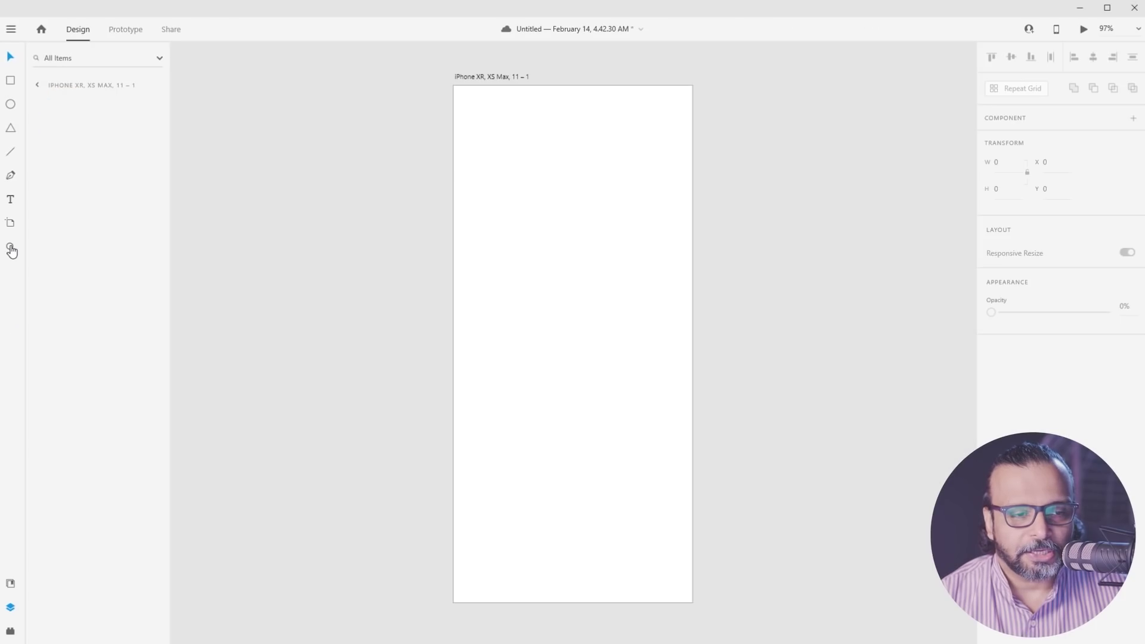
Examine the upper part of the artboard up close with the Zoom tool, and view the whole artboard again
click(10, 247)
drag(530, 169, 638, 238)
alt+scroll(460, 215, down, 5)
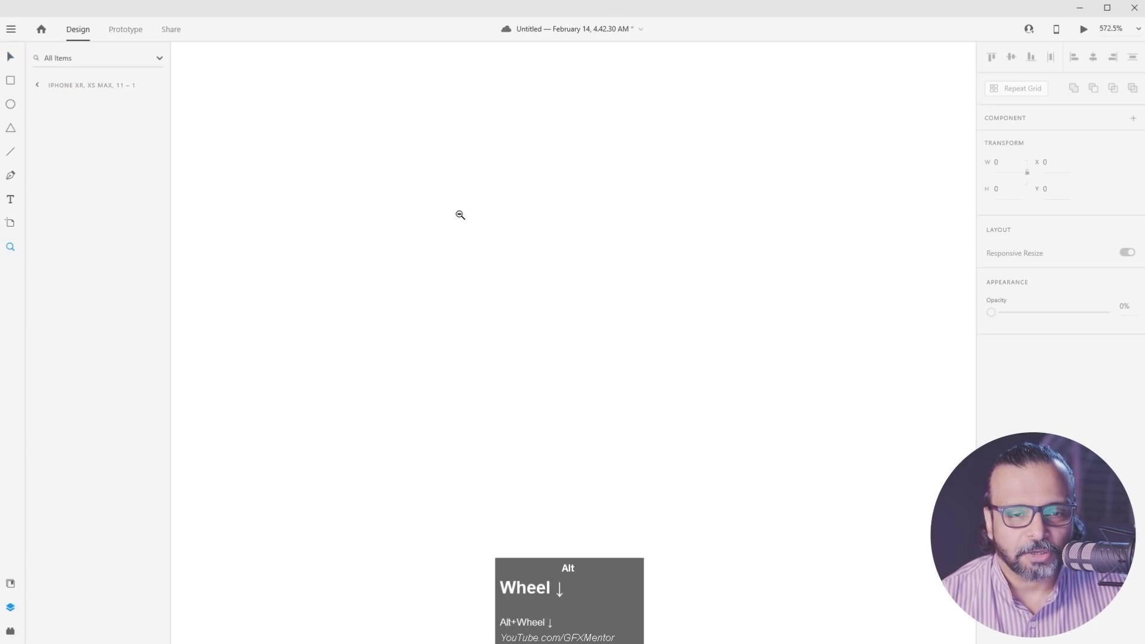
alt+scroll(461, 215, down, 3)
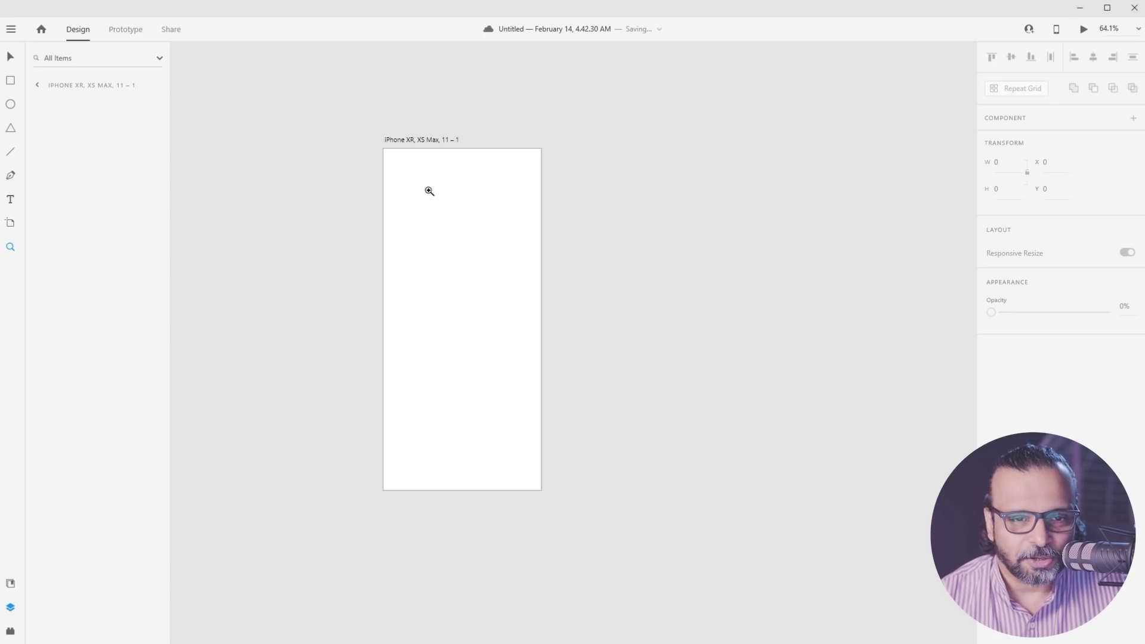
scroll(389, 177, up, 3)
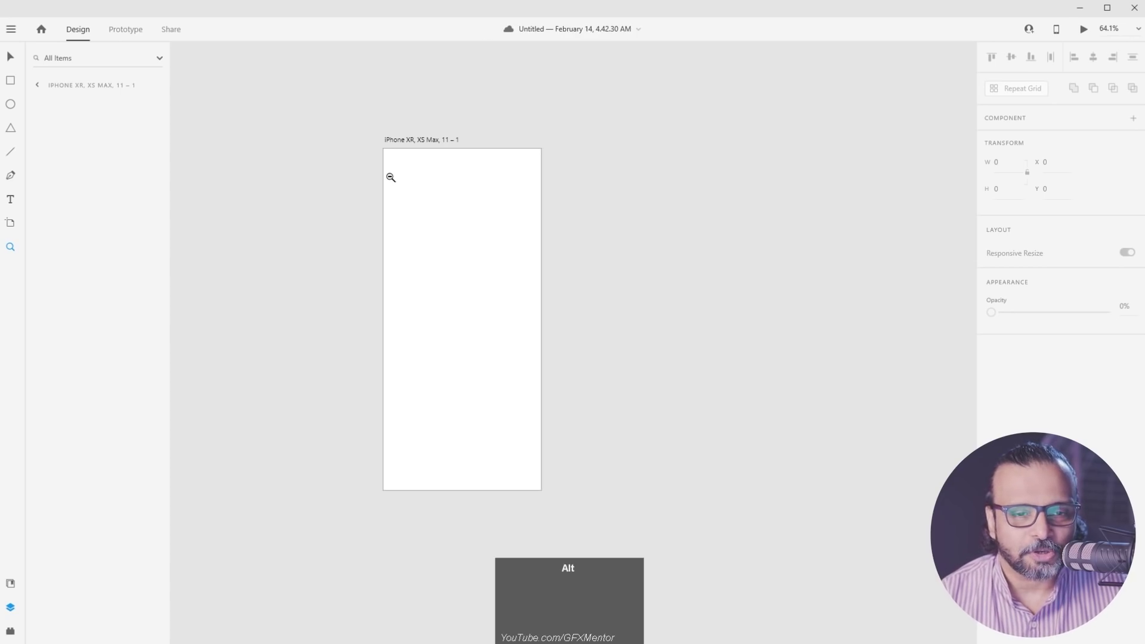
With the Select tool active, inspect the artboard at different magnifications and centre it in view at 108.3%
click(10, 56)
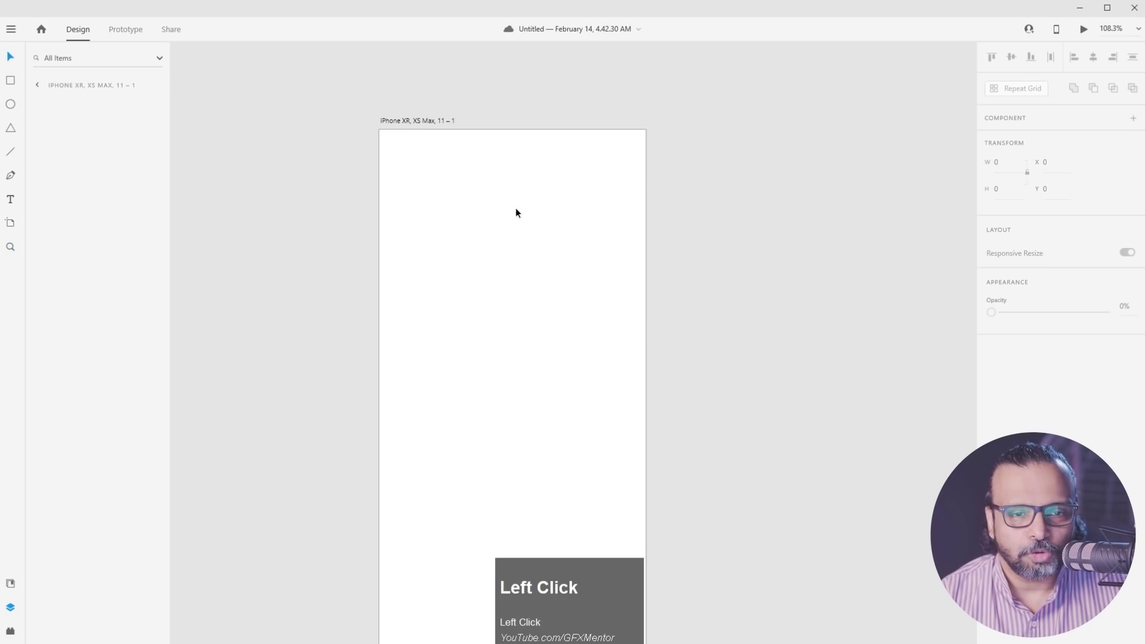
scroll(409, 153, down, 1)
scroll(410, 153, up, 3)
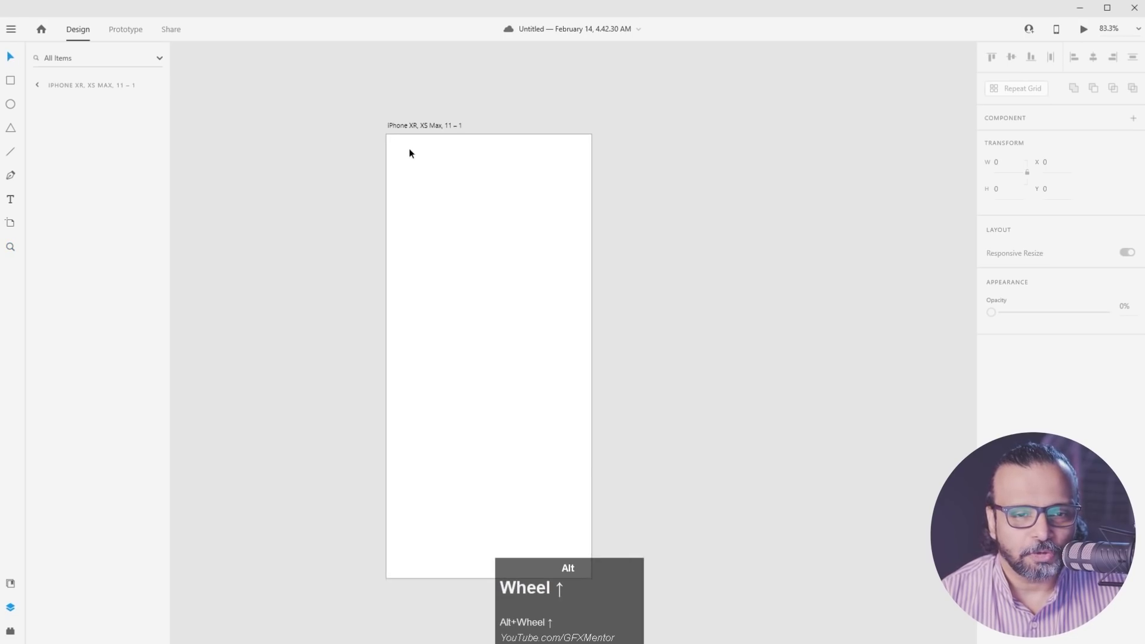
scroll(410, 153, down, 3)
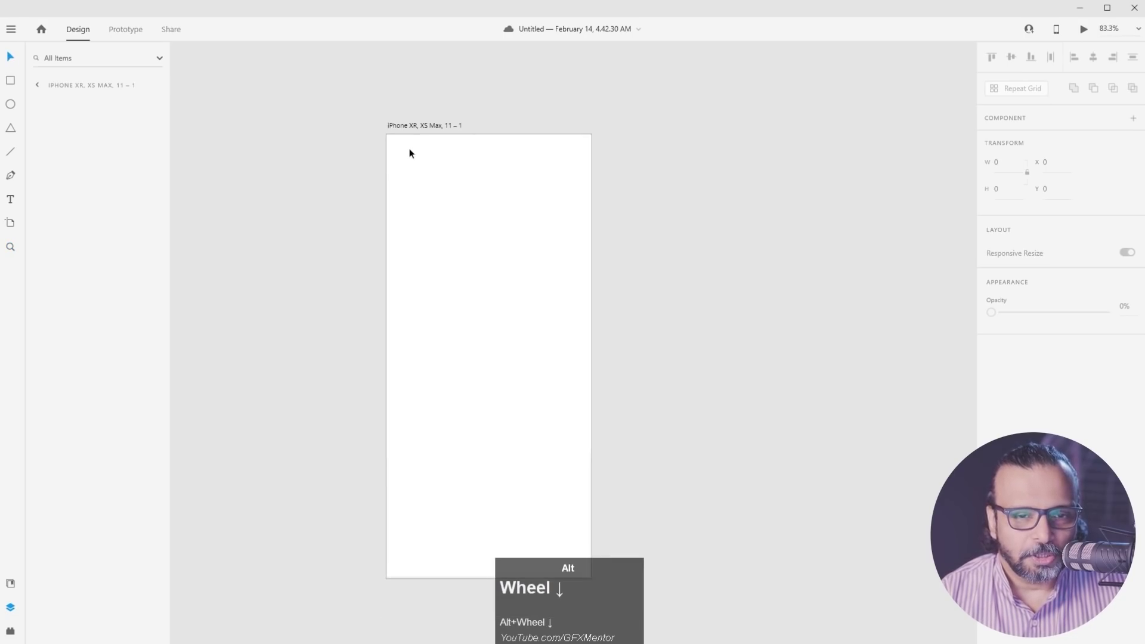
scroll(410, 153, down, 1)
scroll(409, 154, up, 3)
key(space)
click(475, 225)
drag(475, 224, 530, 179)
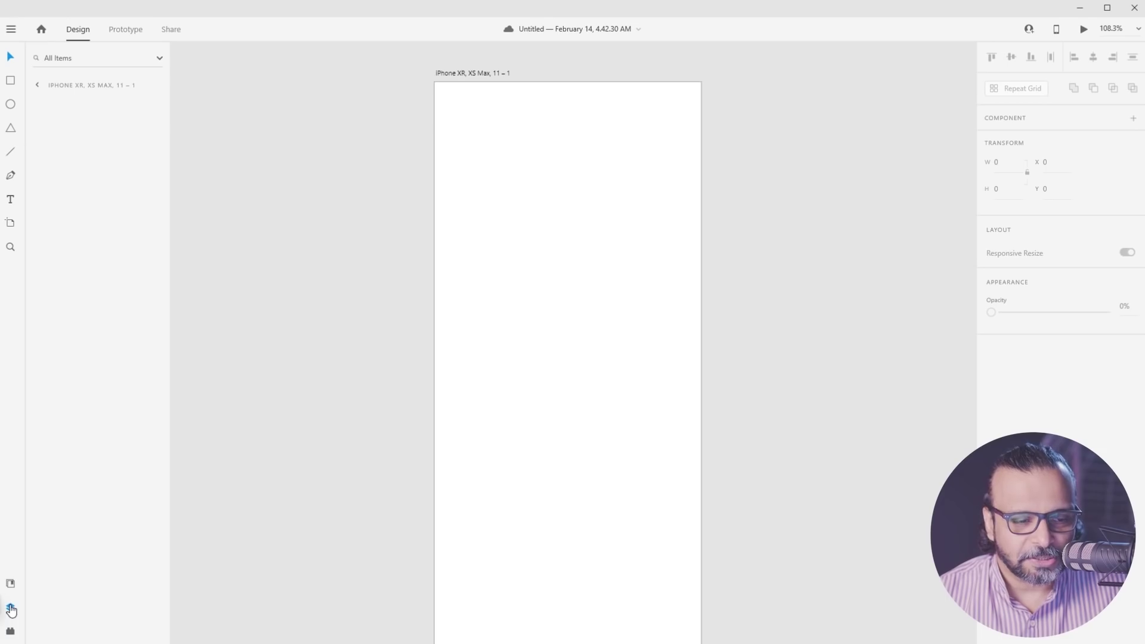
Review the document assets for colors, character styles and components, and check the layers
click(9, 585)
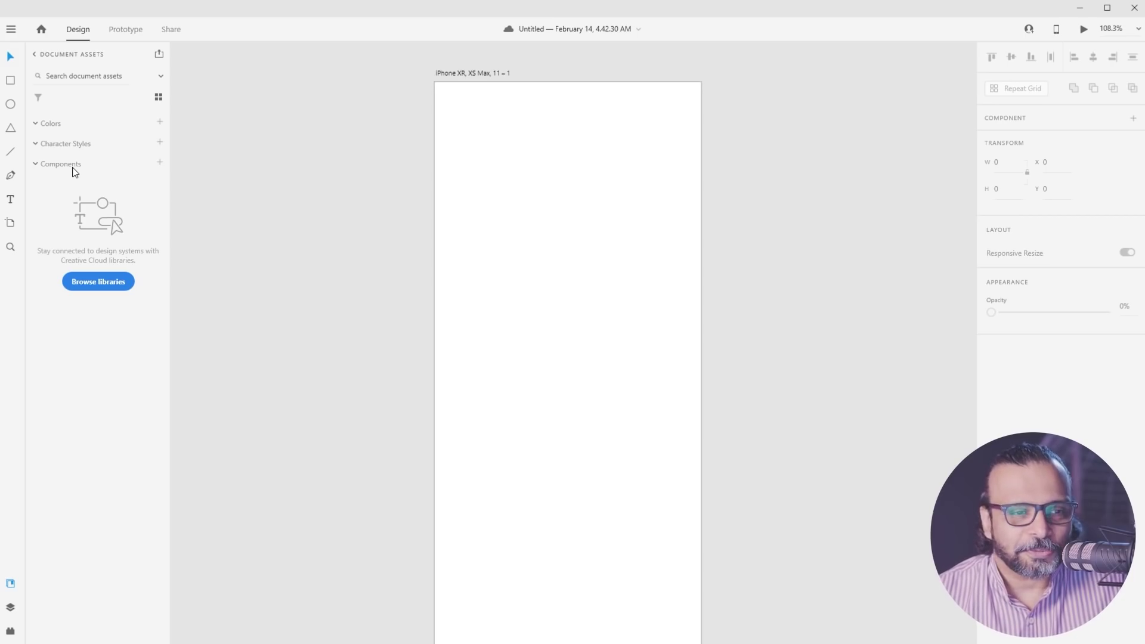
click(59, 125)
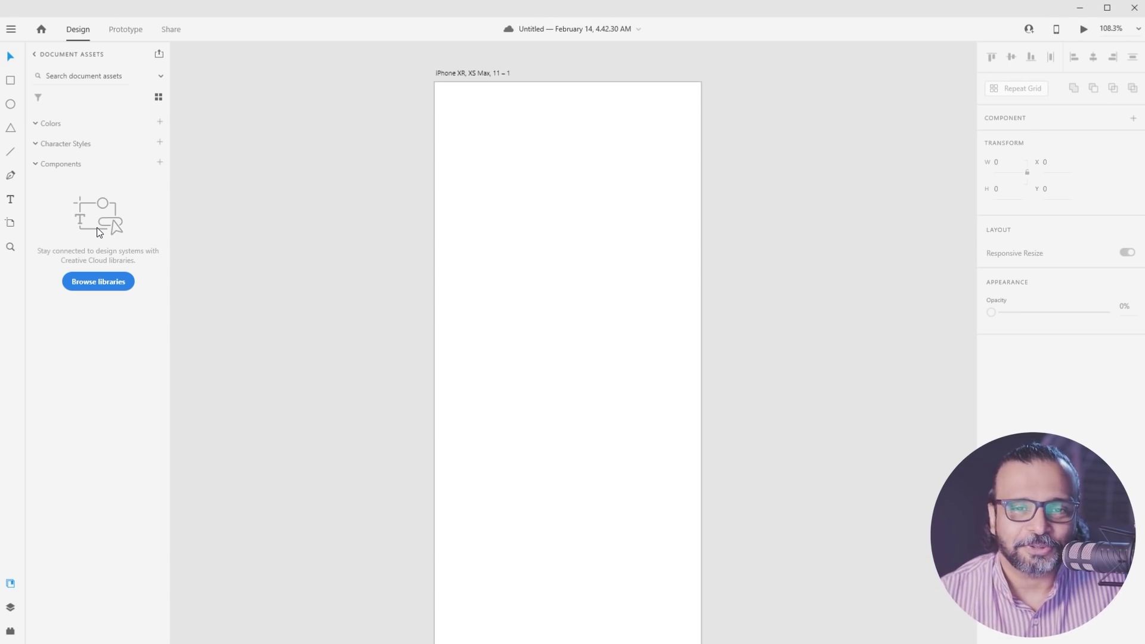
click(10, 607)
Show the installed plugins and look into Icons 4 Design and UI Faces
click(10, 633)
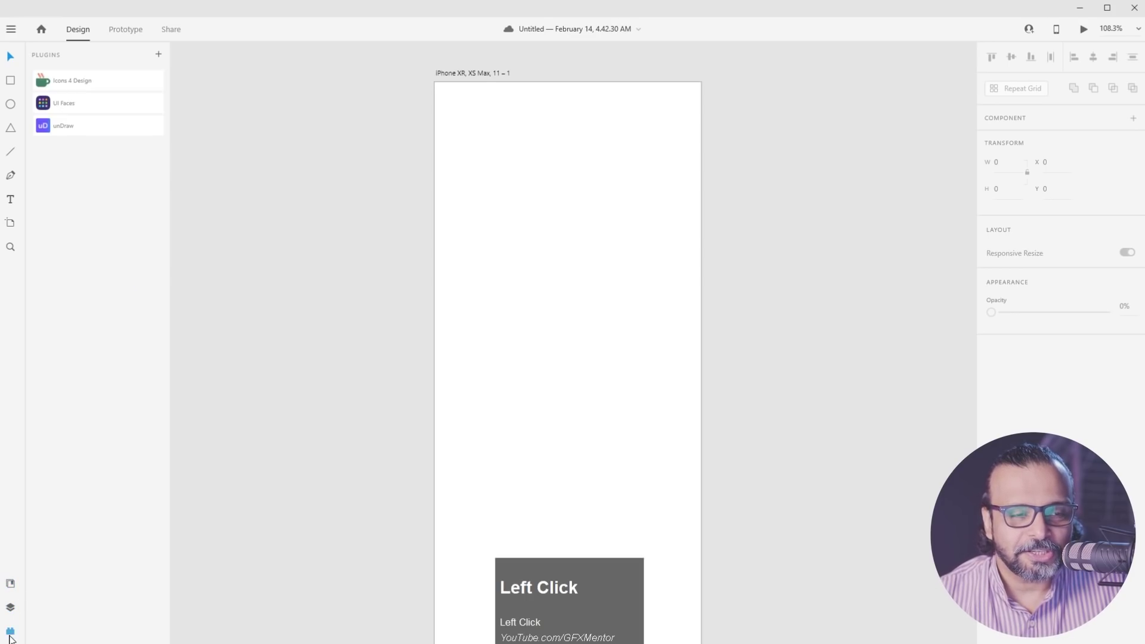
click(85, 84)
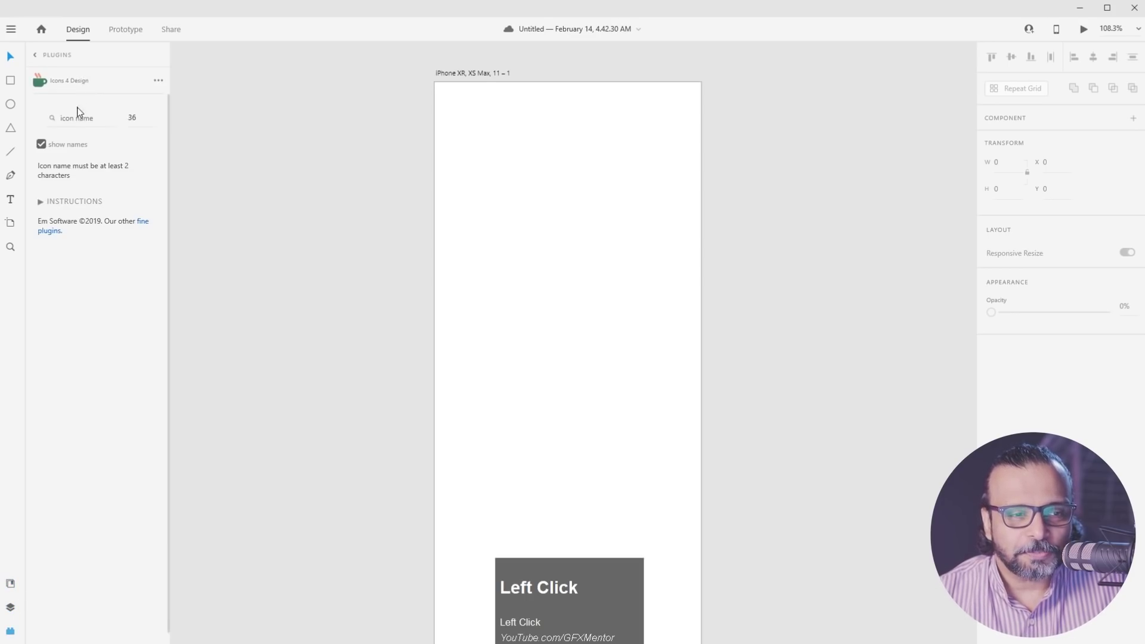
click(36, 55)
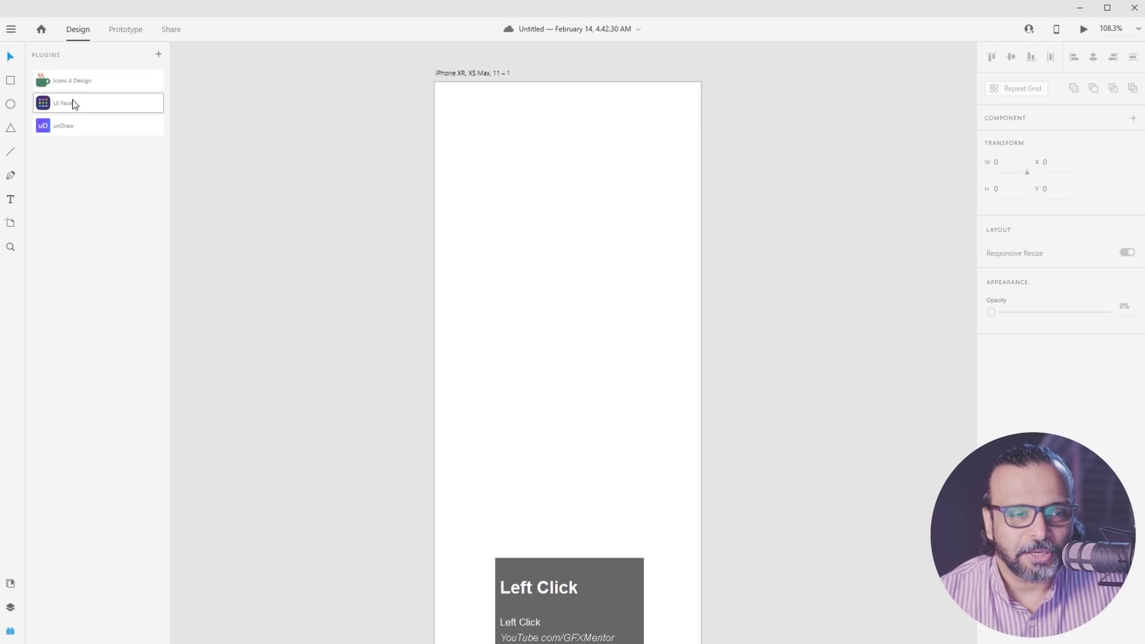
click(71, 103)
click(35, 55)
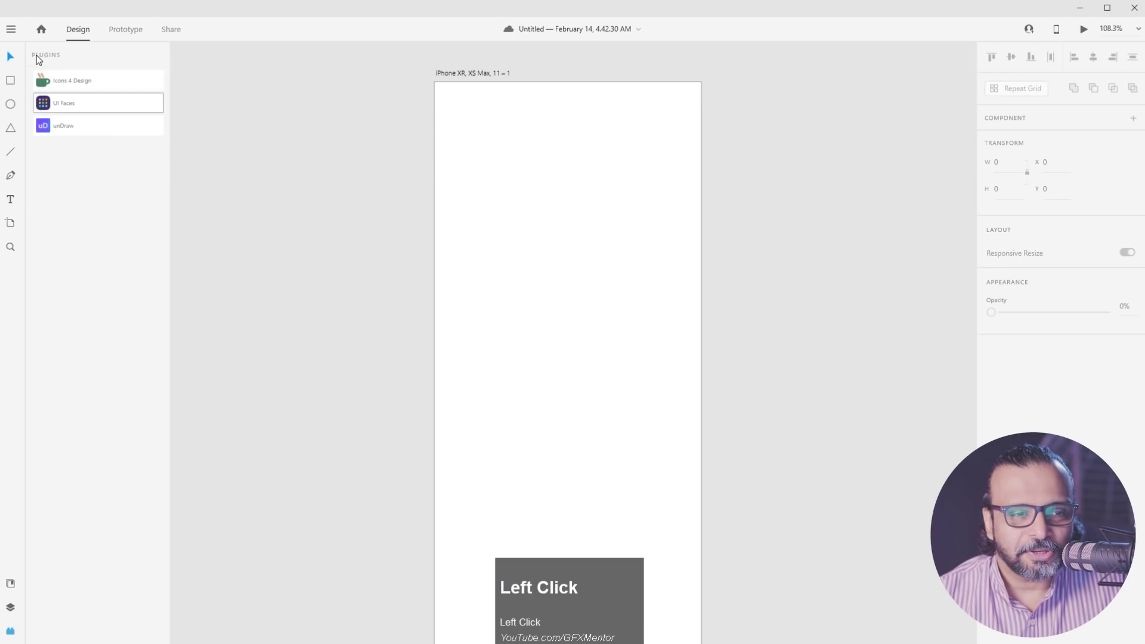
Search the Icons 4 Design plugin for "search" and insert the Map set's search icon on the artboard
click(69, 84)
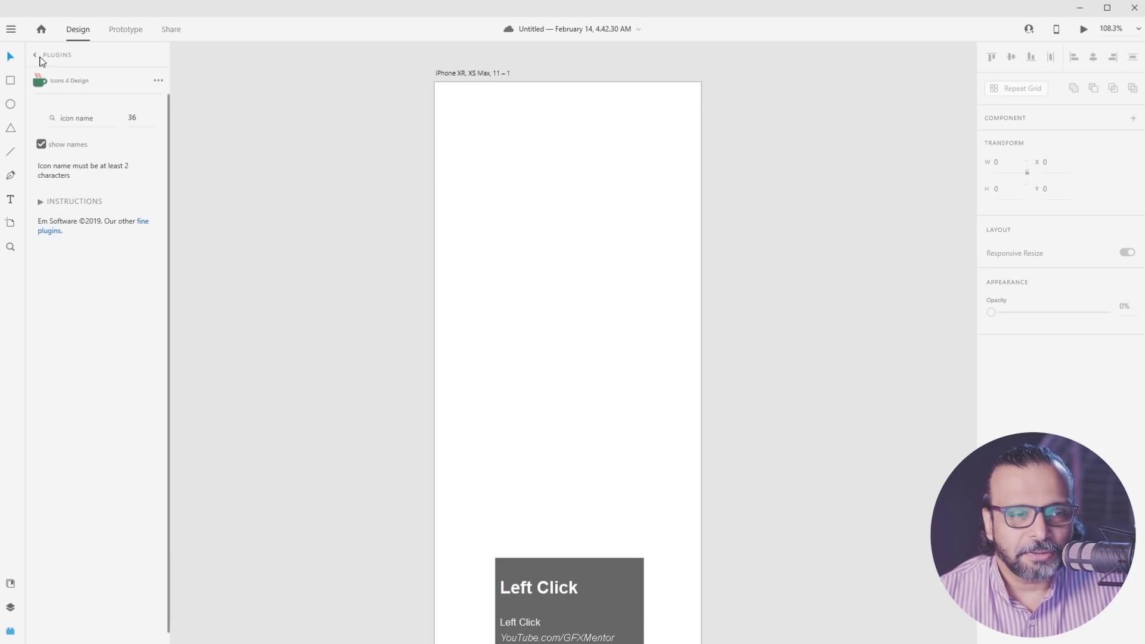
click(76, 118)
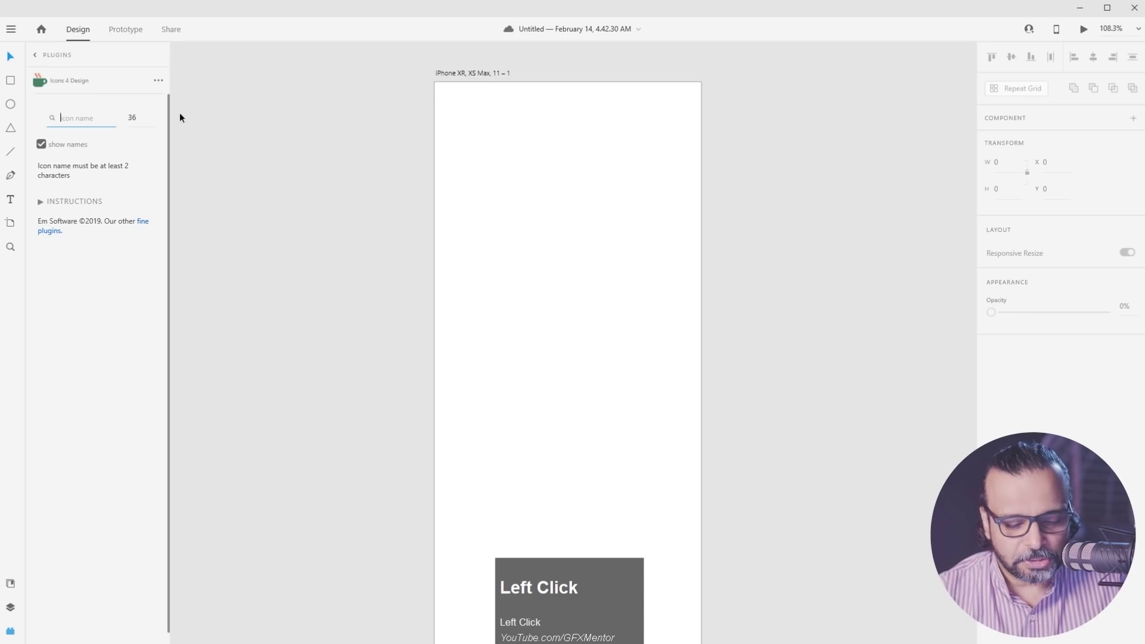
text(seach)
key(BackSpace)
key(BackSpace)
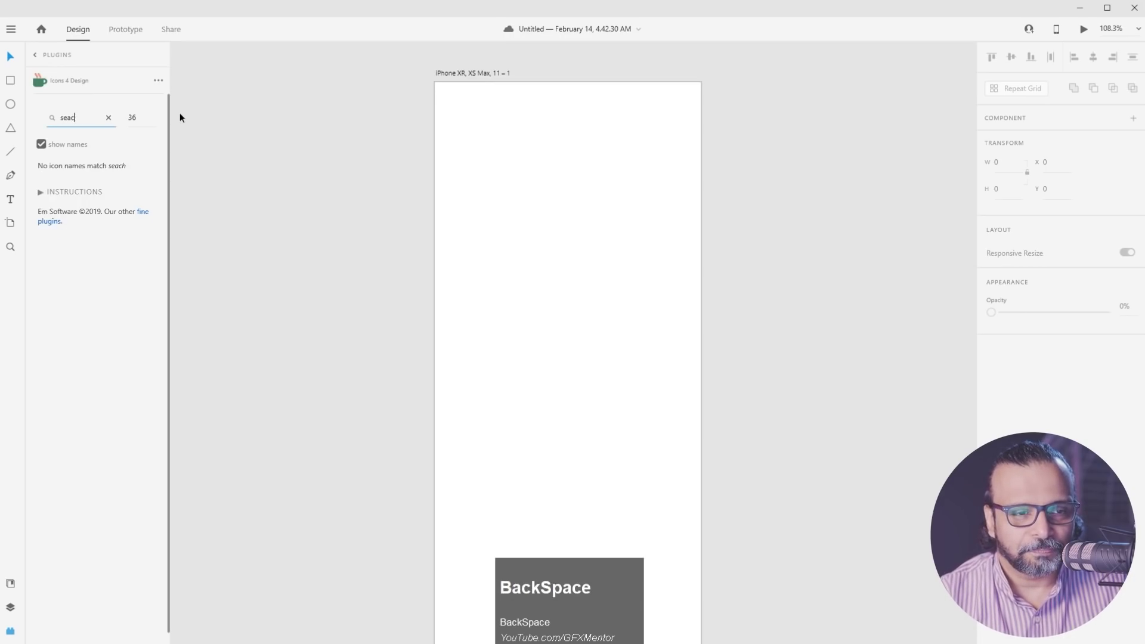
text(rch)
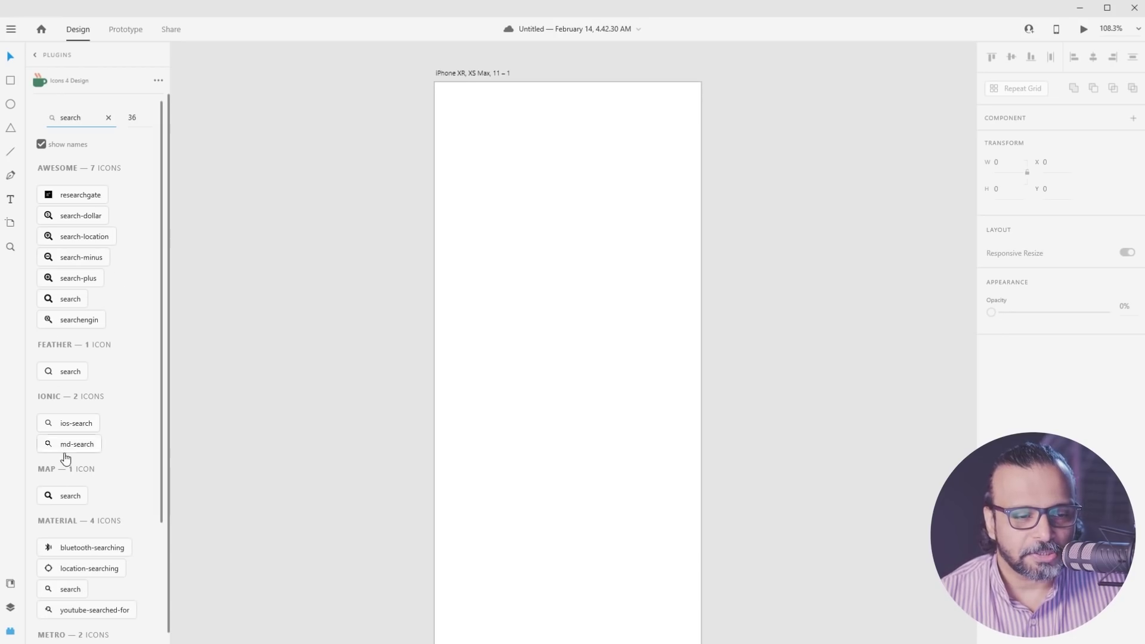
click(49, 498)
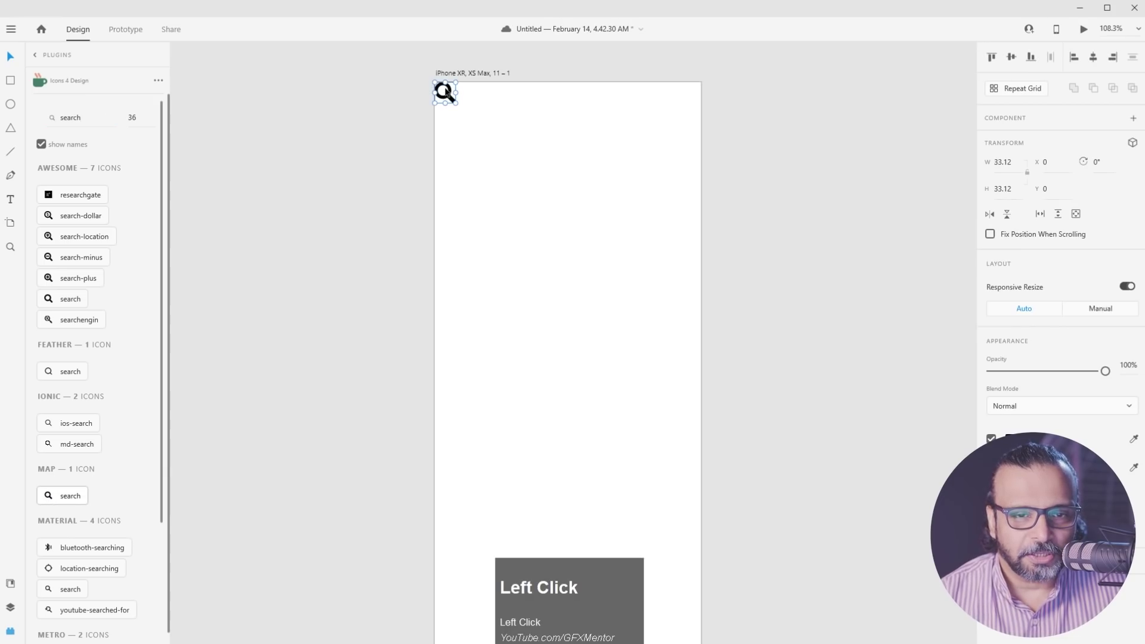
Move the search icon to about X 94, Y 95 and change its fill to crimson red
drag(467, 117, 517, 166)
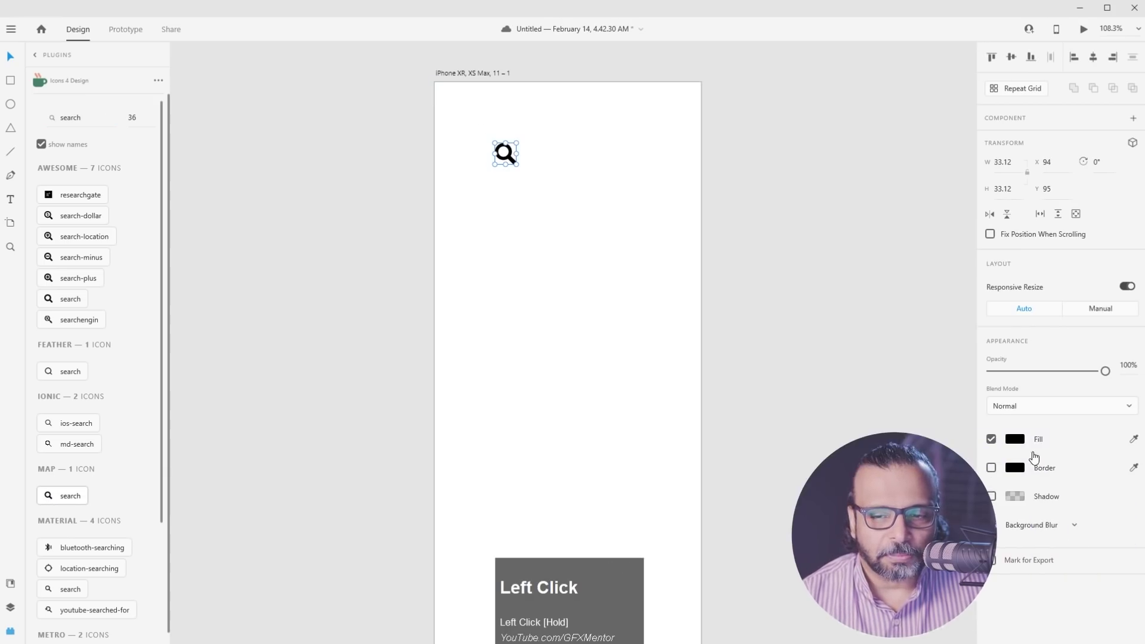
click(1015, 439)
click(918, 385)
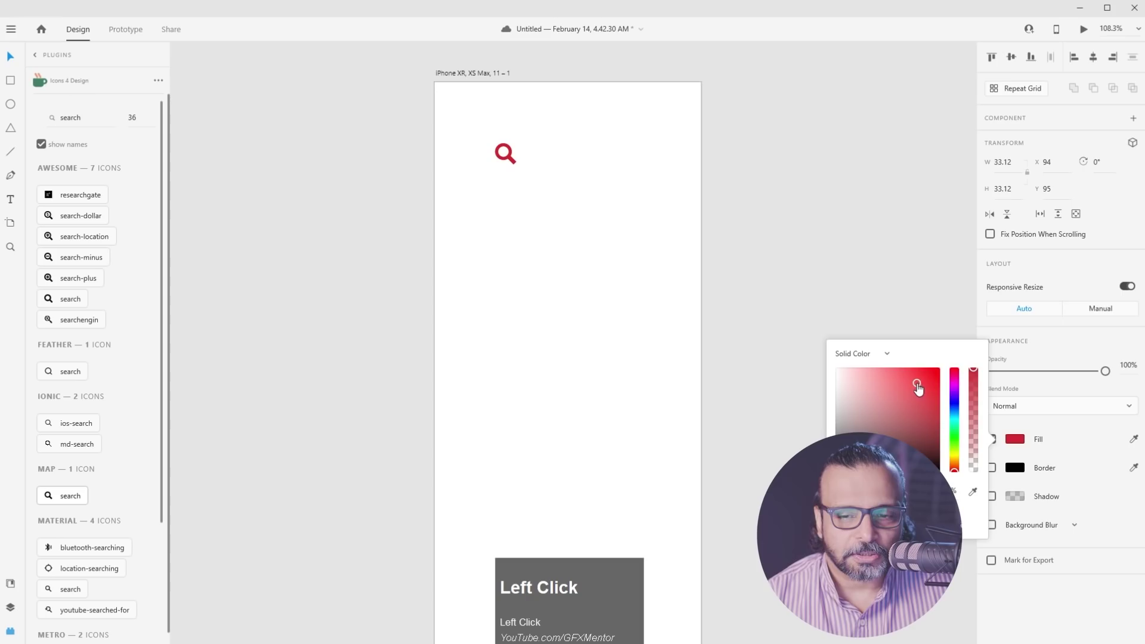
click(579, 202)
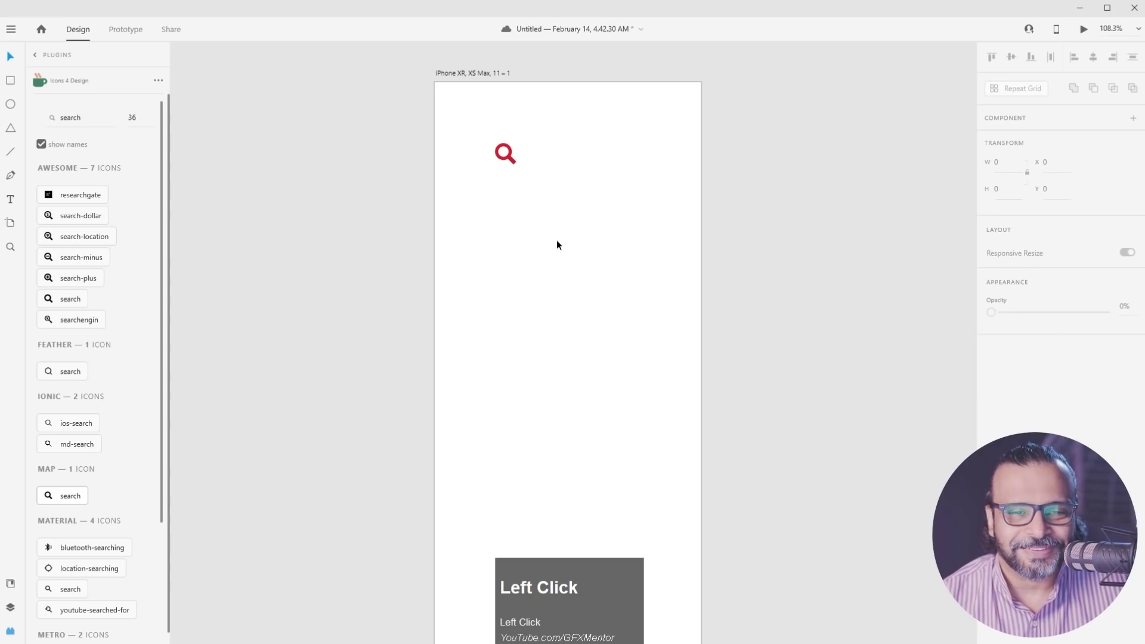
Delete the red search icon from the artboard and return to the list of installed plugins
drag(455, 107, 680, 268)
key(Delete)
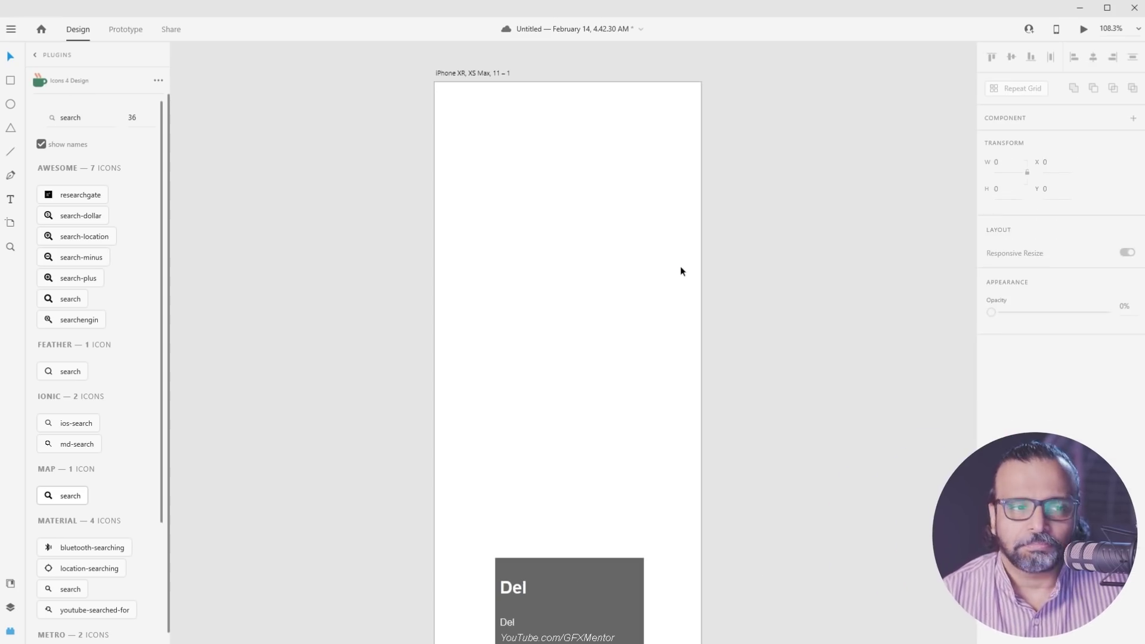
click(36, 55)
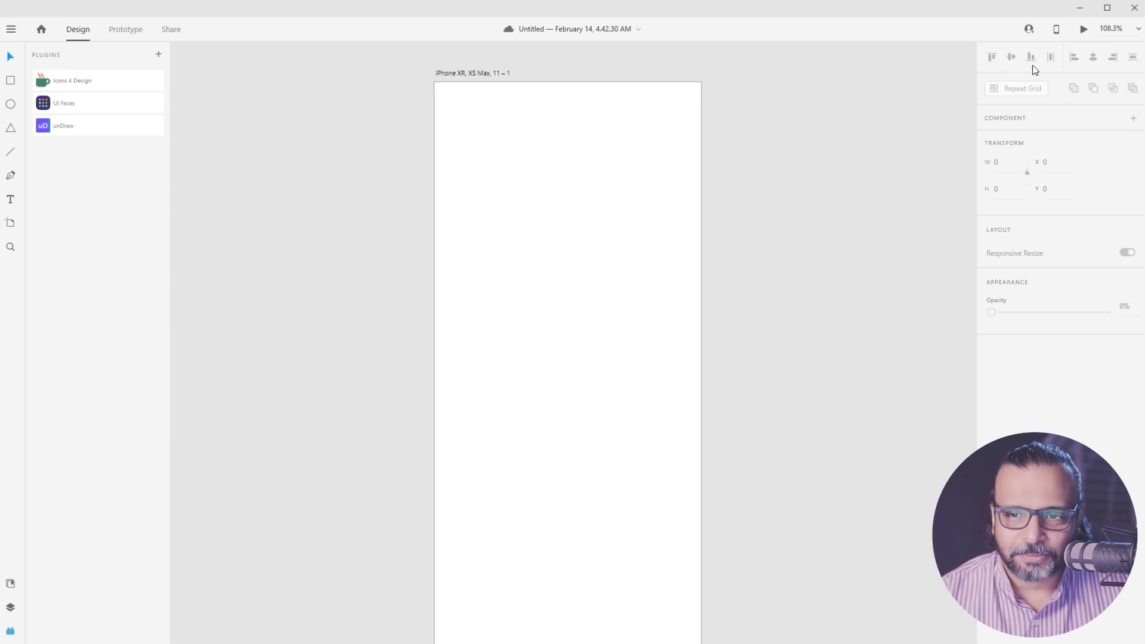
Draw a rectangle about 73 × 69 in the artboard's upper part and place two copies beside it at slightly different heights
click(10, 80)
drag(468, 119, 515, 163)
click(15, 59)
drag(492, 145, 620, 158)
drag(545, 152, 552, 158)
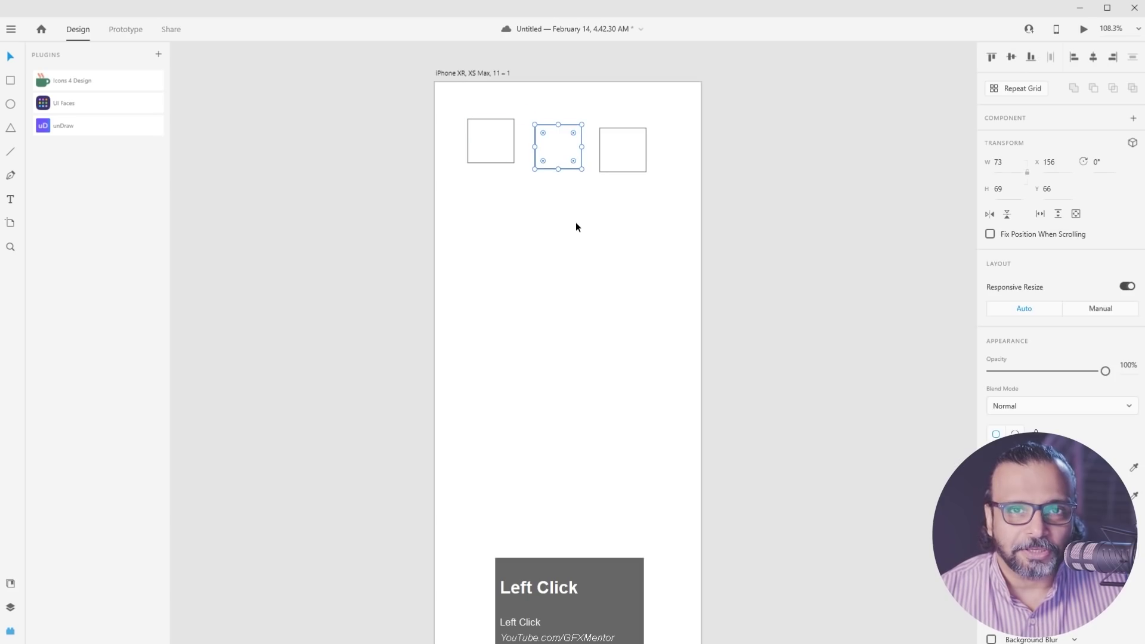
Undo the two rectangle copies, keeping only the original rectangle
drag(442, 102, 679, 206)
click(655, 268)
key(ctrl+z)
key(ctrl+z)
key(ctrl+z)
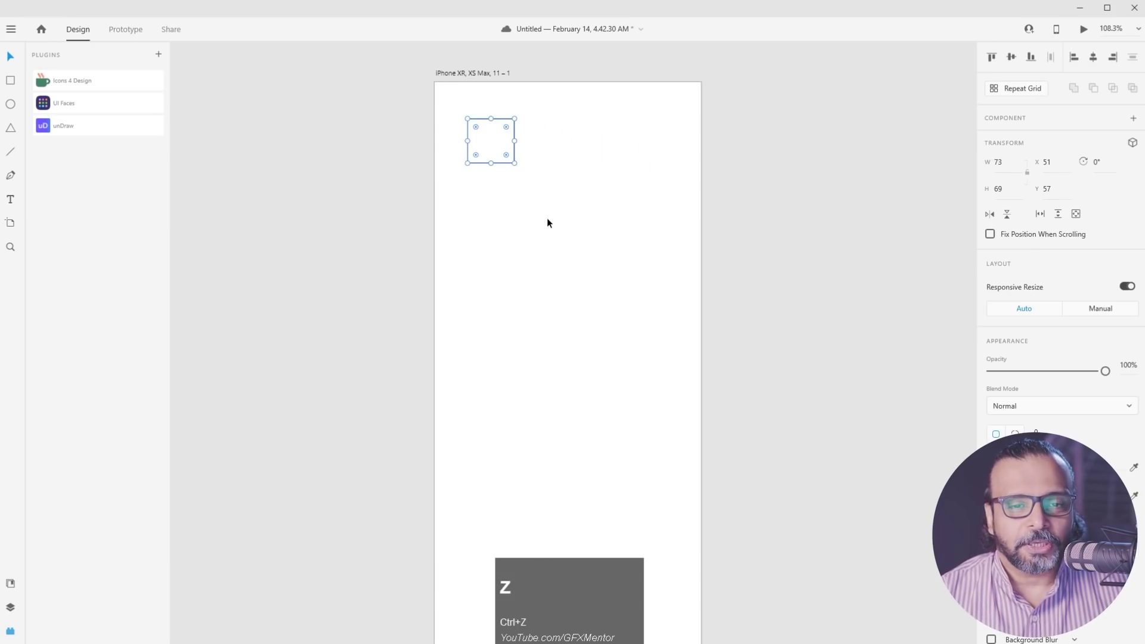
Move the rectangle to about X 19, Y 45 and duplicate it twice in a level row with equal 36 px gaps
click(547, 217)
click(489, 135)
drag(490, 134, 469, 126)
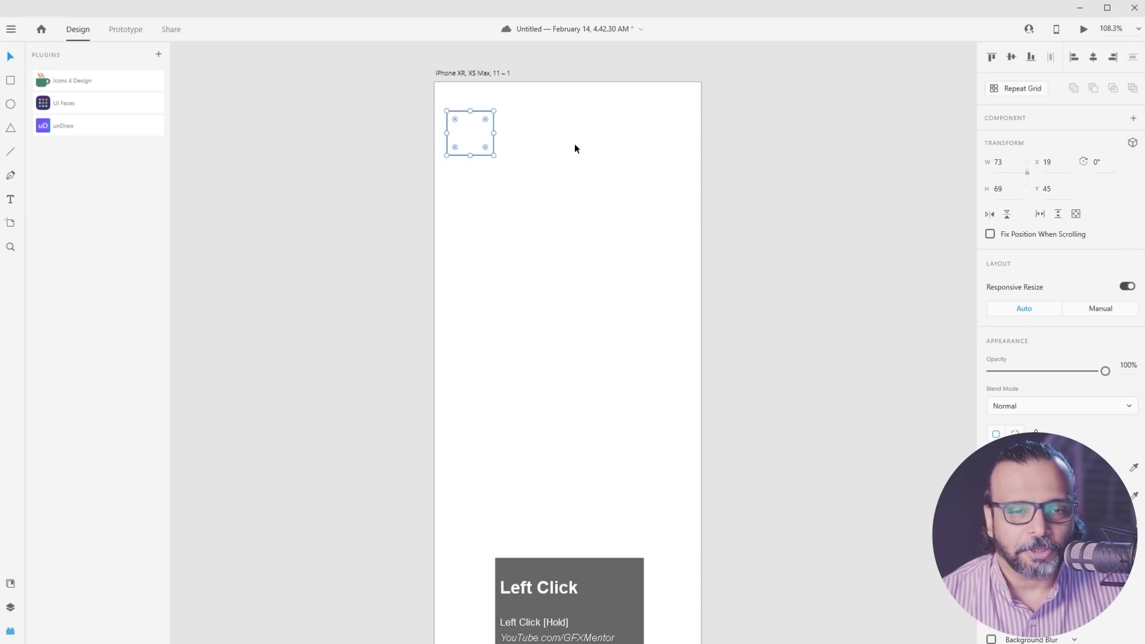
drag(472, 137, 606, 137)
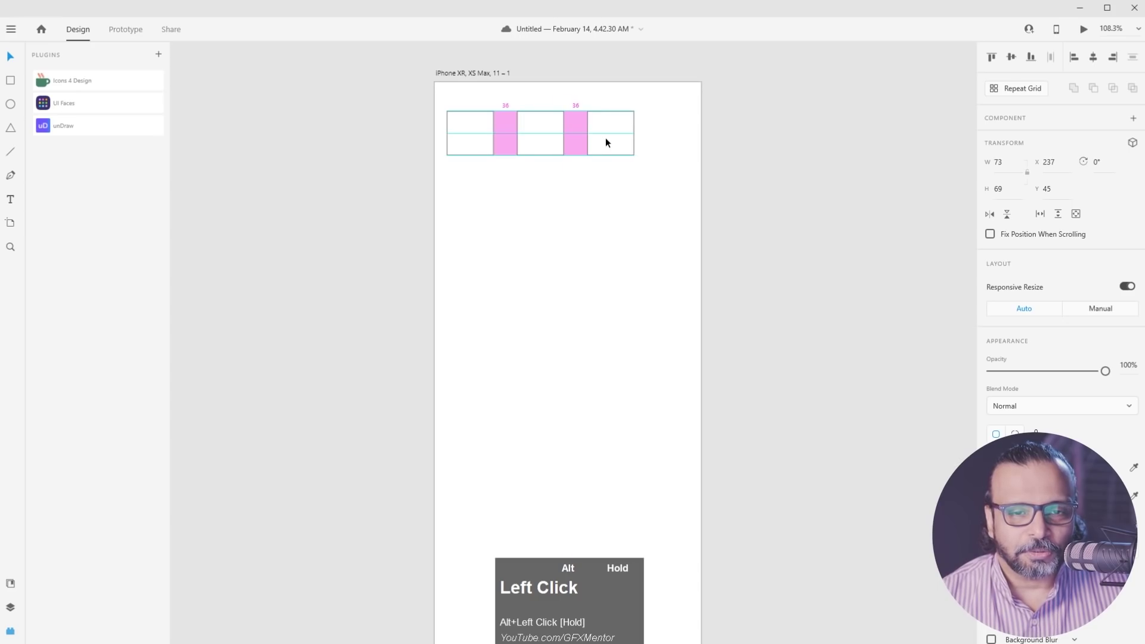
drag(606, 137, 606, 137)
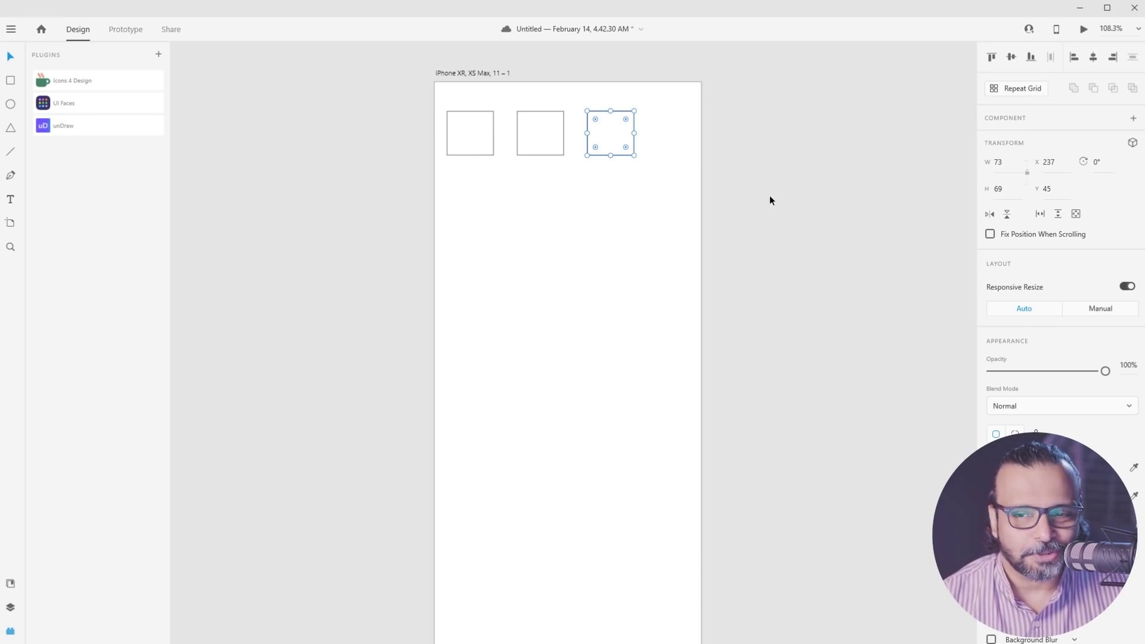
Shift the middle and last rectangles down and sideways so the row is uneven
drag(615, 132, 635, 160)
click(553, 139)
drag(553, 139, 562, 162)
Select all three rectangles, align them on their vertical middles and distribute them horizontally
mouse_move(432, 105)
mouse_down()
mouse_move(664, 238)
mouse_move(431, 100)
mouse_up()
key(ctrl+z)
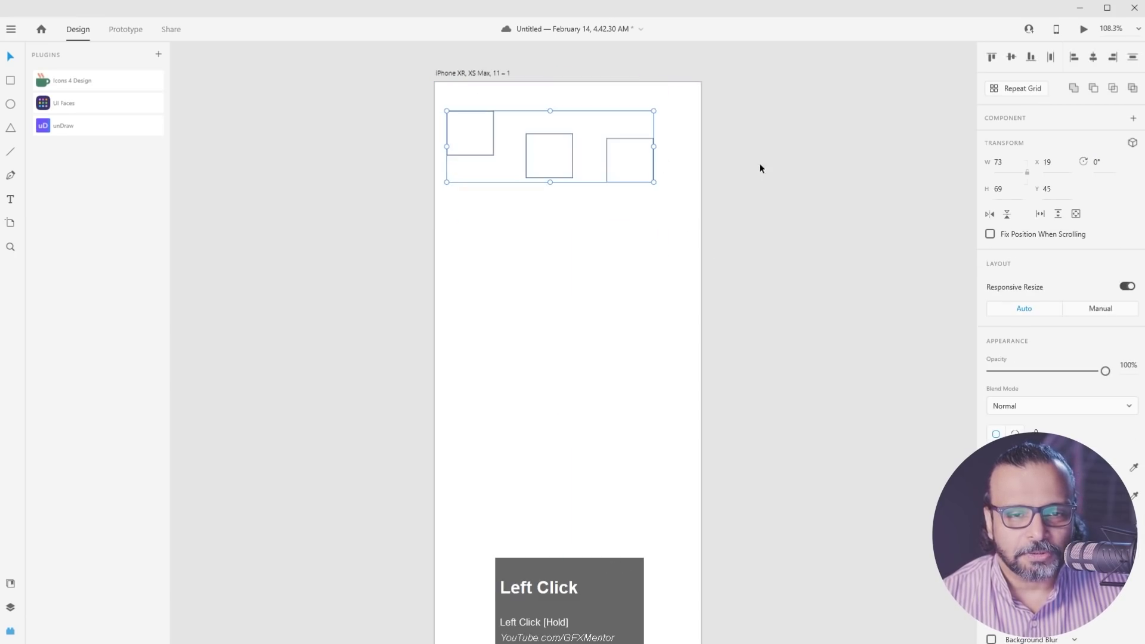
click(1011, 57)
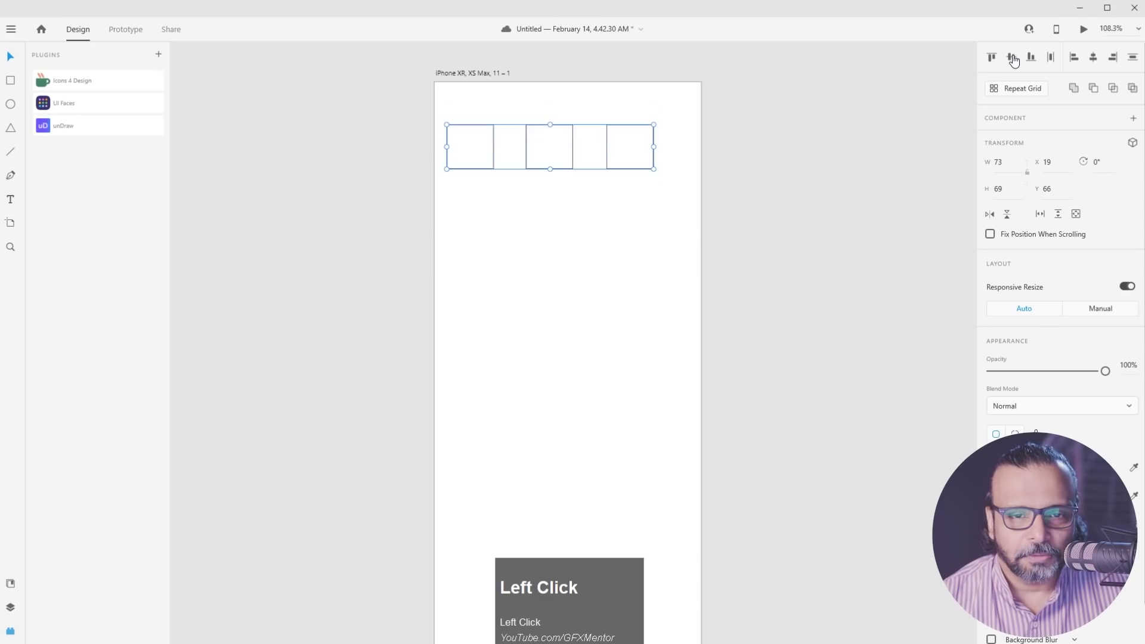
click(1051, 58)
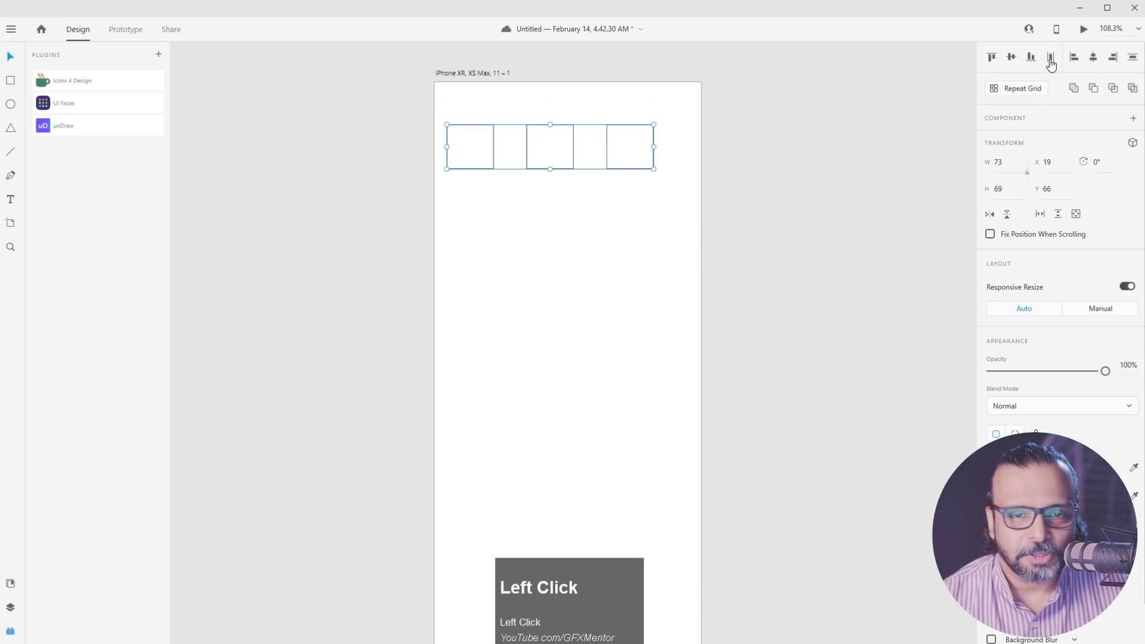
Delete the three aligned rectangles from the artboard
click(644, 215)
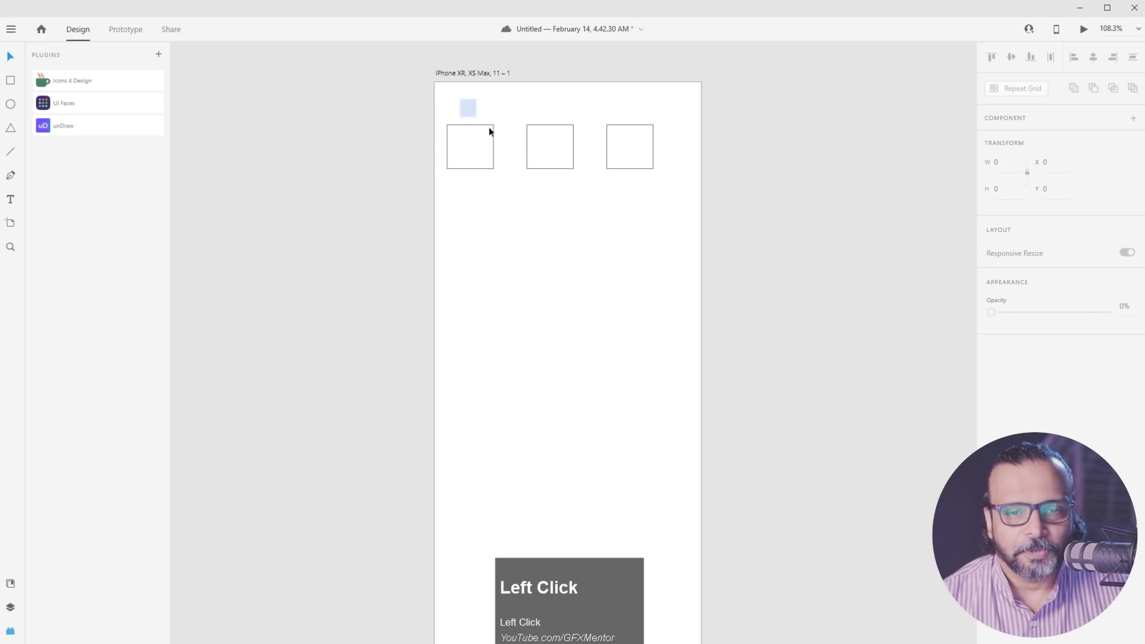
drag(463, 106, 610, 197)
key(Delete)
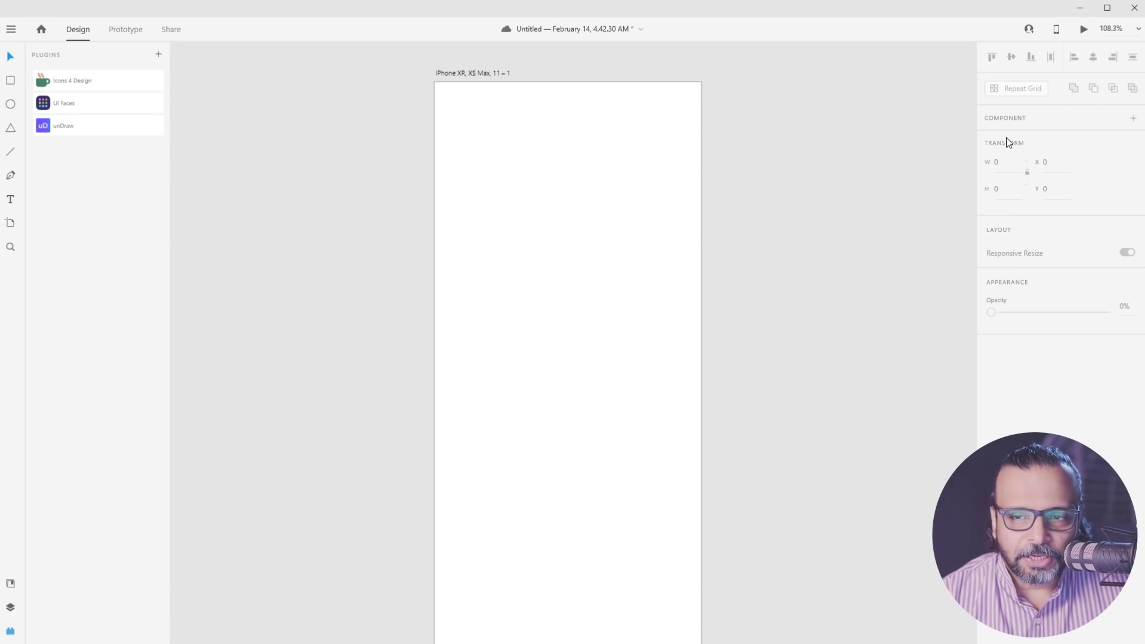
Draw a rectangle about 144 × 94 in the artboard's upper part and set its rotation to 90°
click(11, 81)
drag(466, 150, 560, 210)
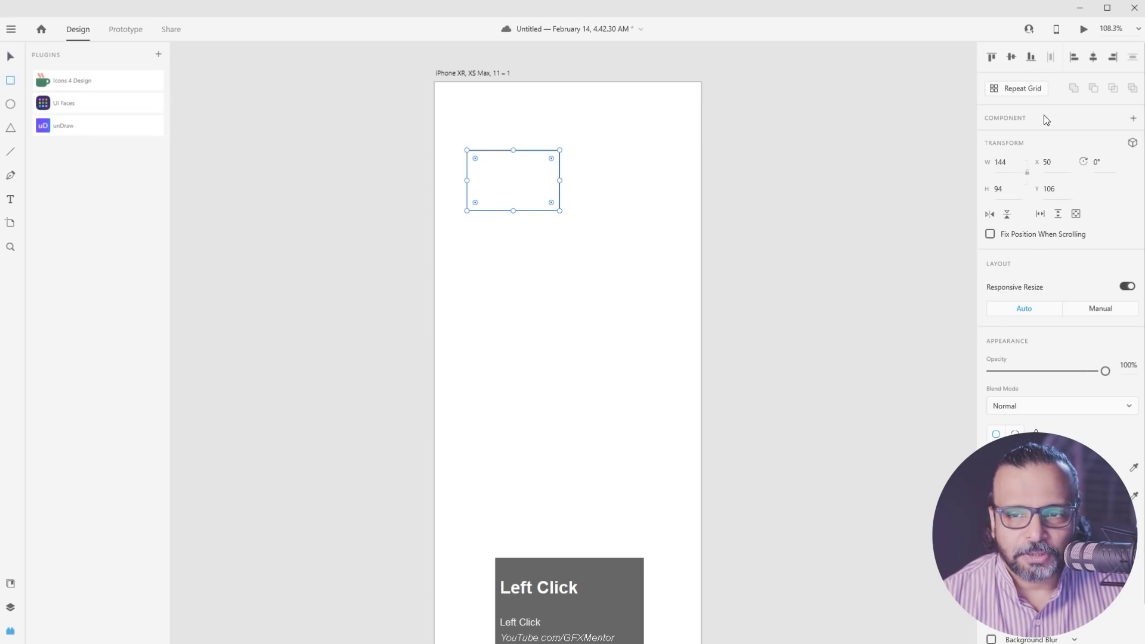
click(1084, 162)
click(1094, 162)
text(90)
key(Return)
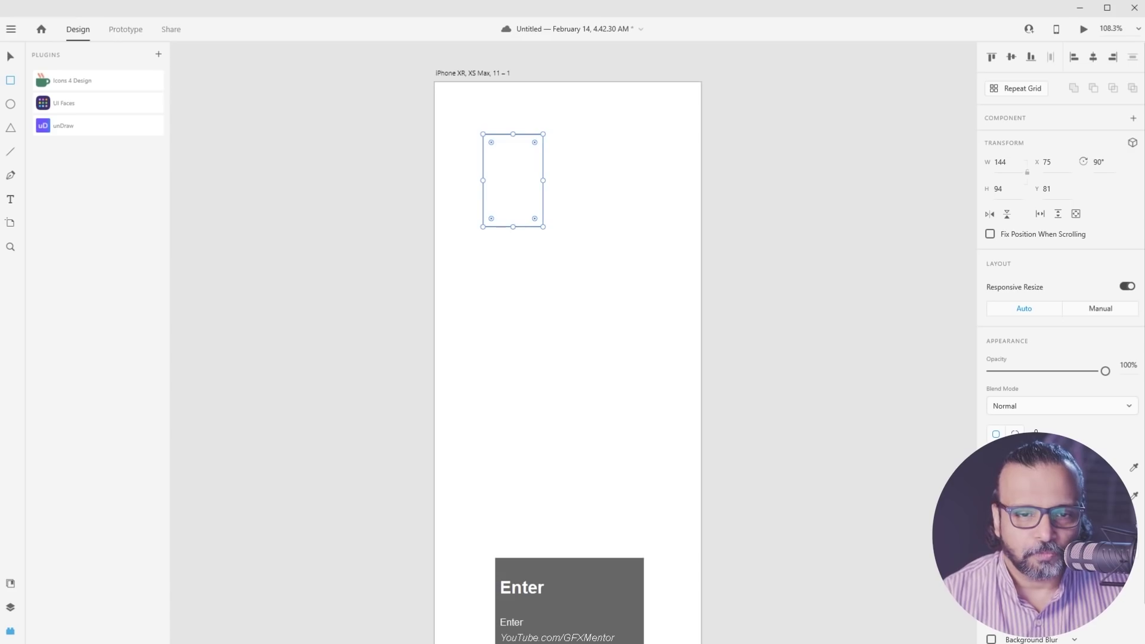
Delete the rotated rectangle with the Select tool active
click(10, 56)
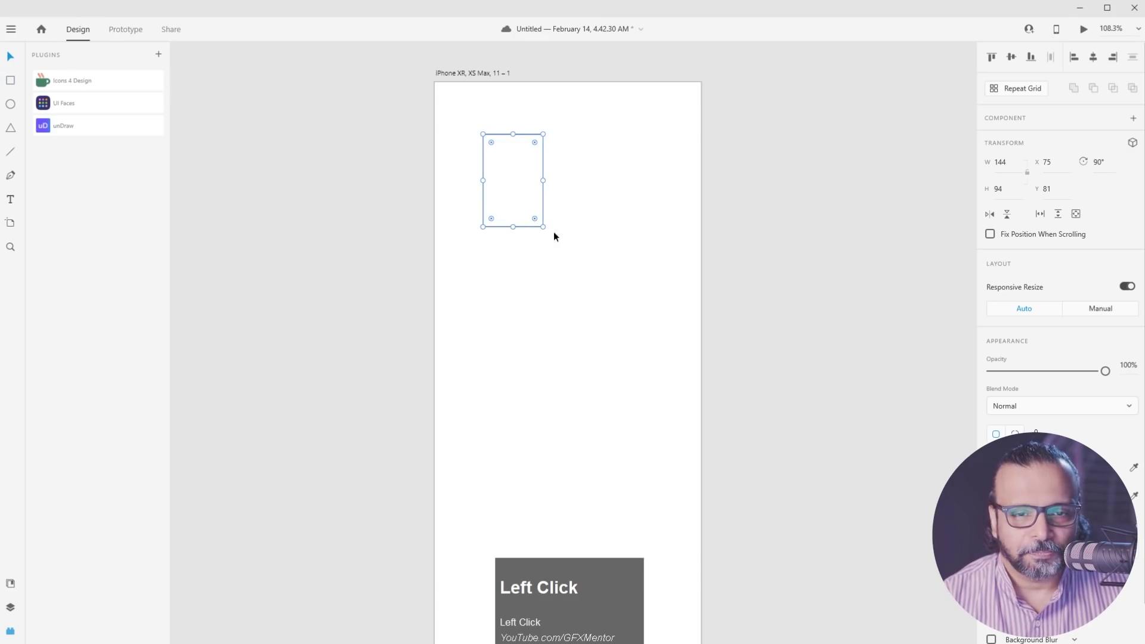
key(Delete)
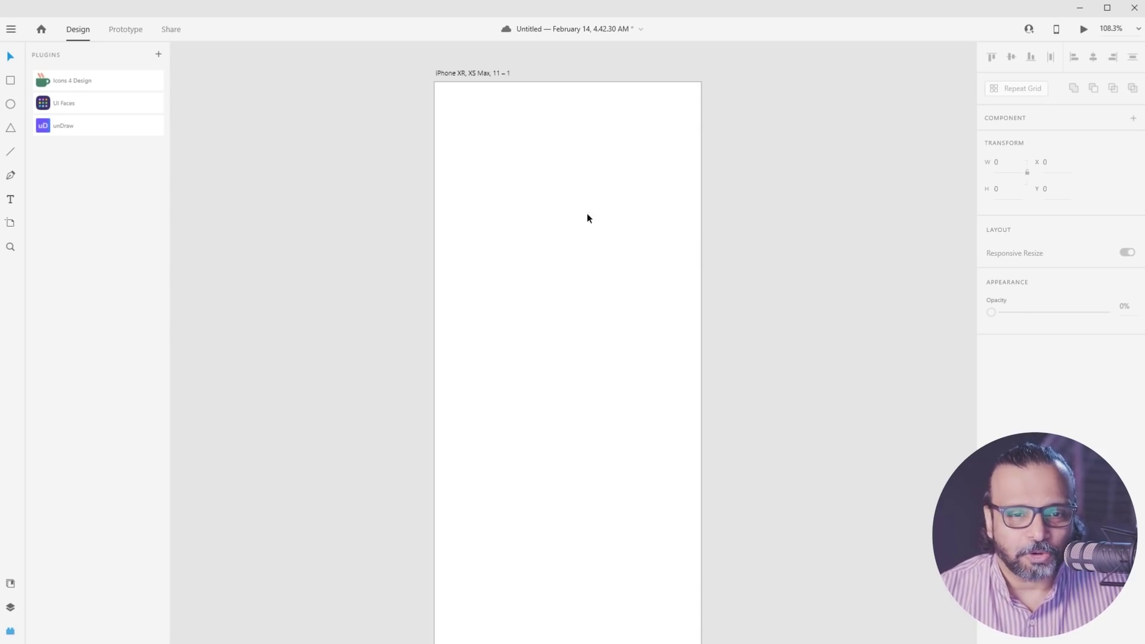
Add two more iPhone XR, XS Max, 11 artboards of 414 × 896 in a row beside the first one
scroll(457, 224, down, 3)
drag(511, 210, 389, 217)
key(space)
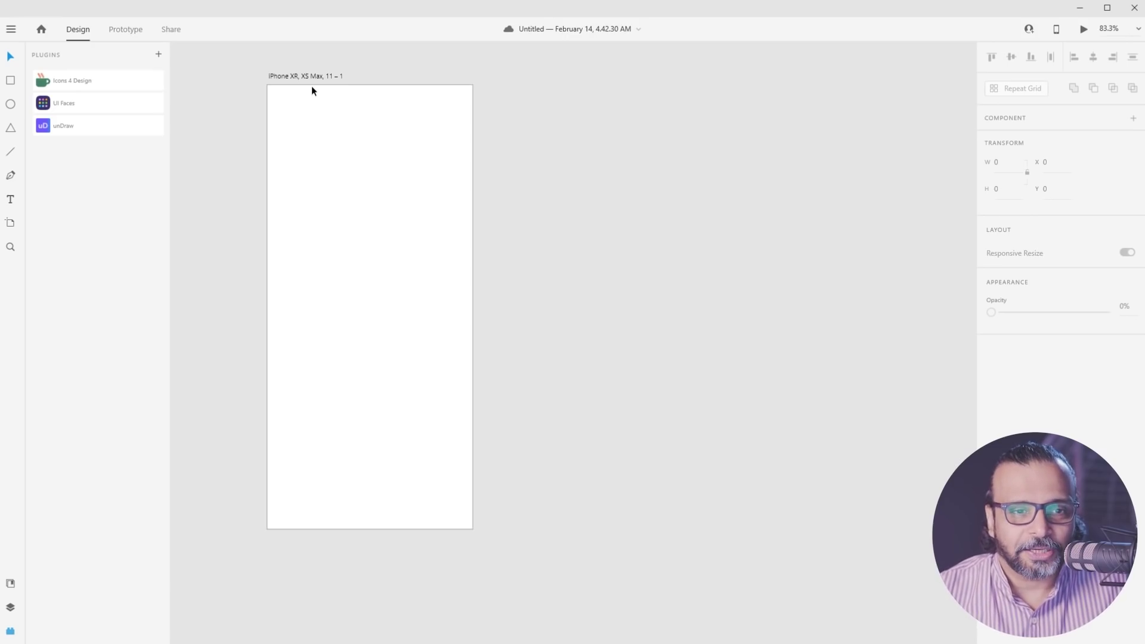
click(10, 223)
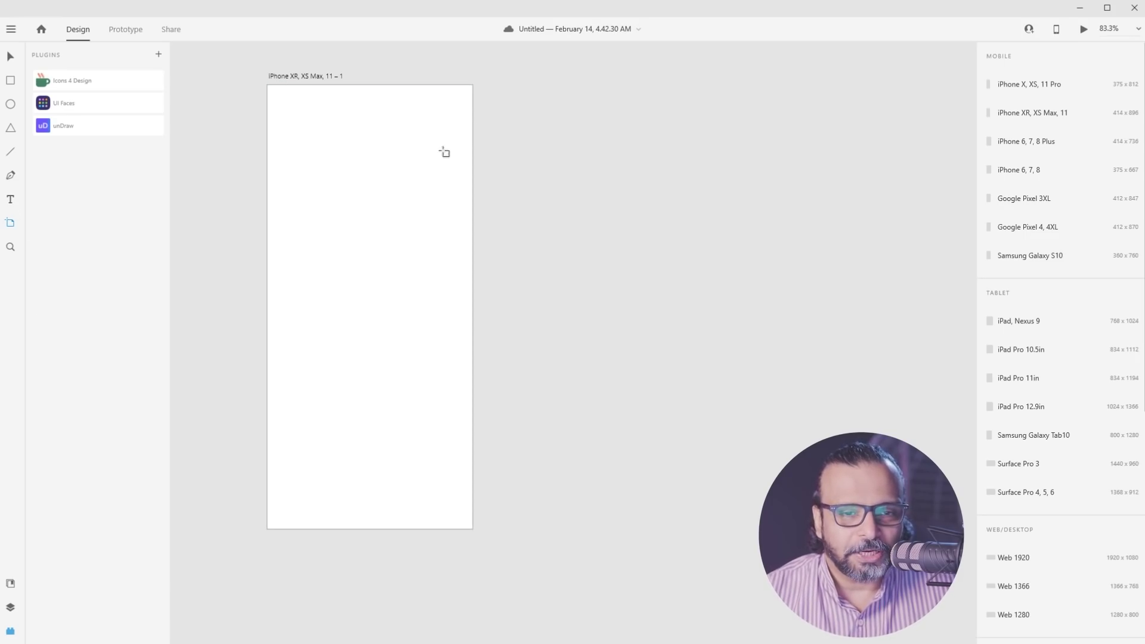
click(504, 83)
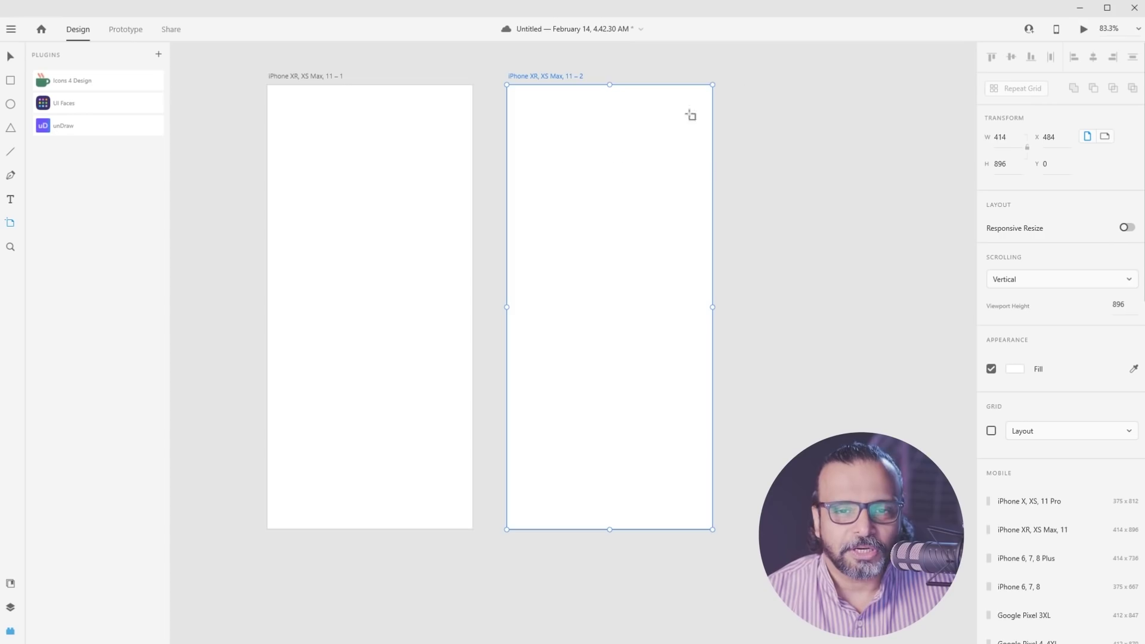
click(744, 84)
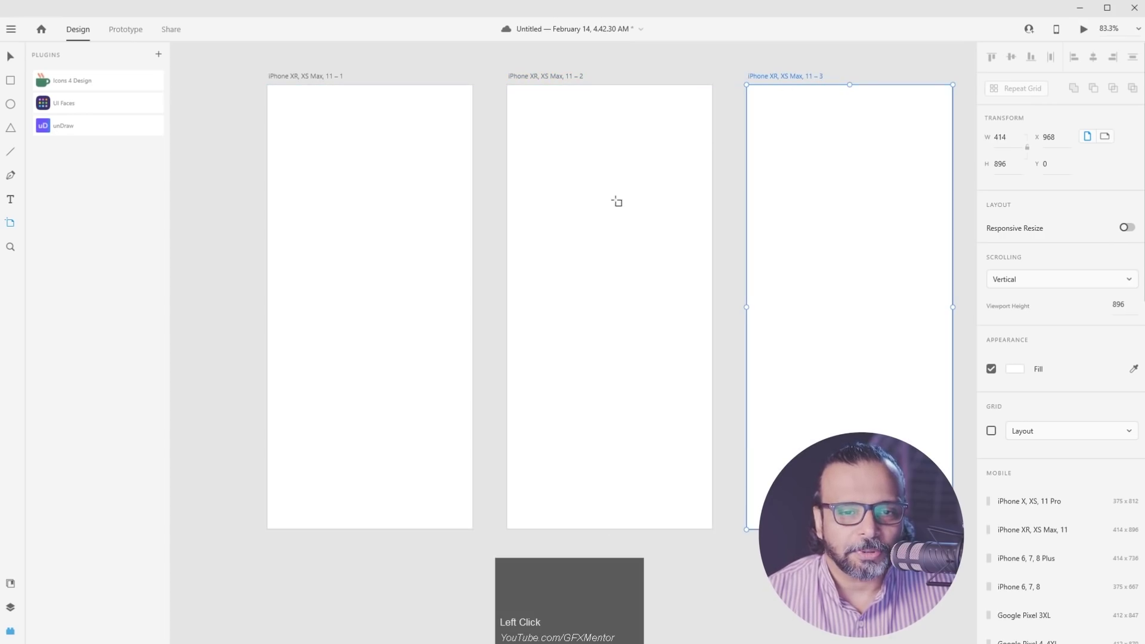
Rename the first artboard as SplashScreen
click(10, 56)
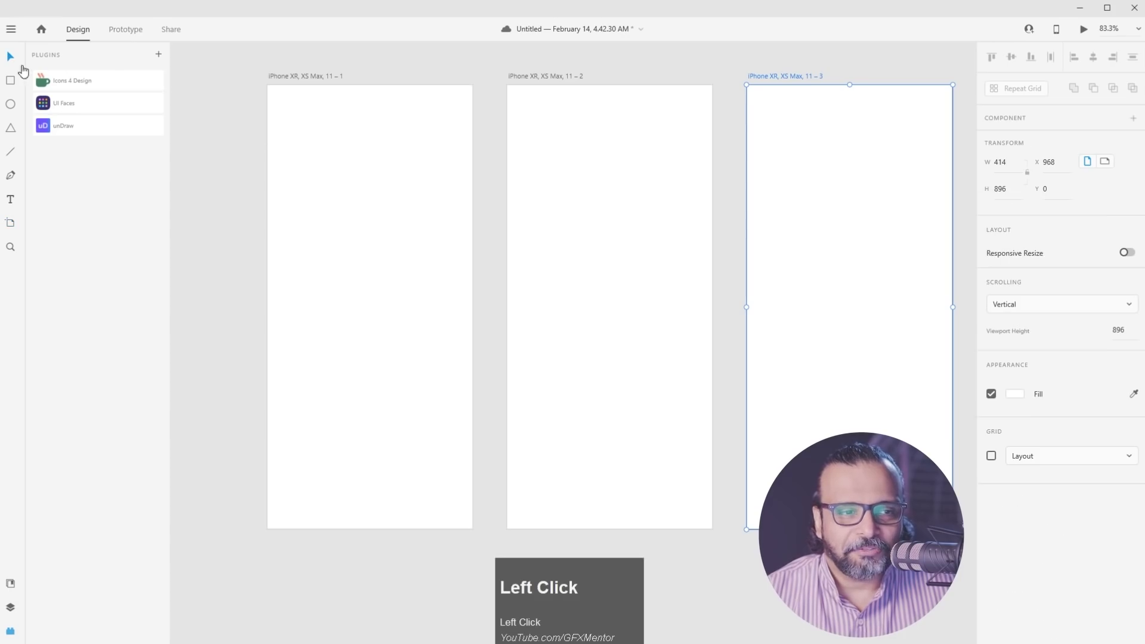
click(296, 76)
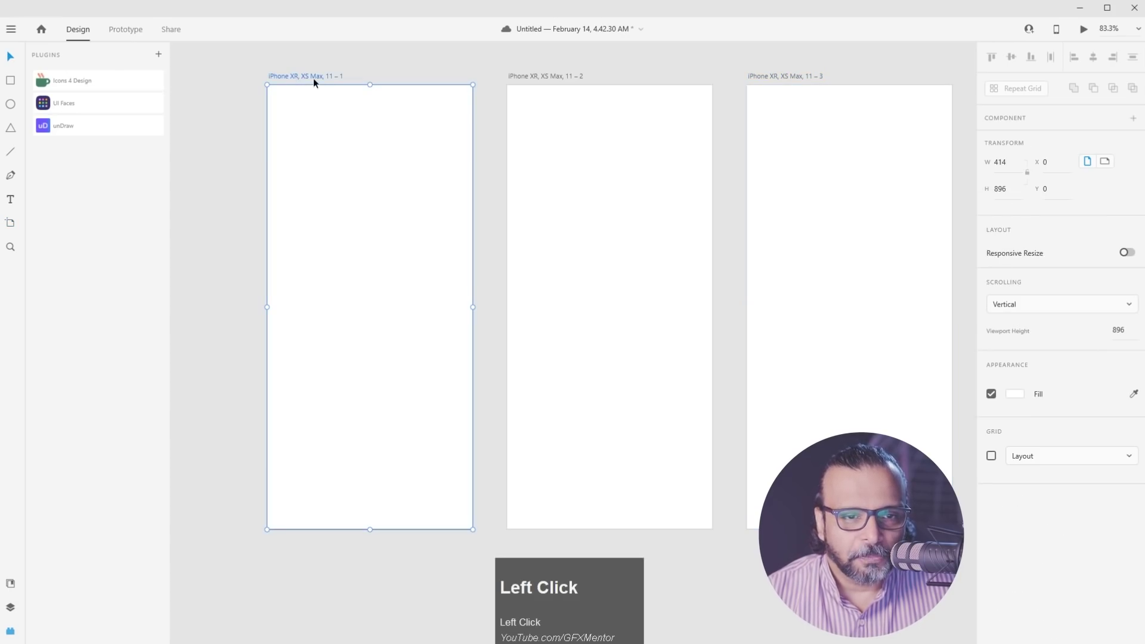
scroll(260, 76, up, 5)
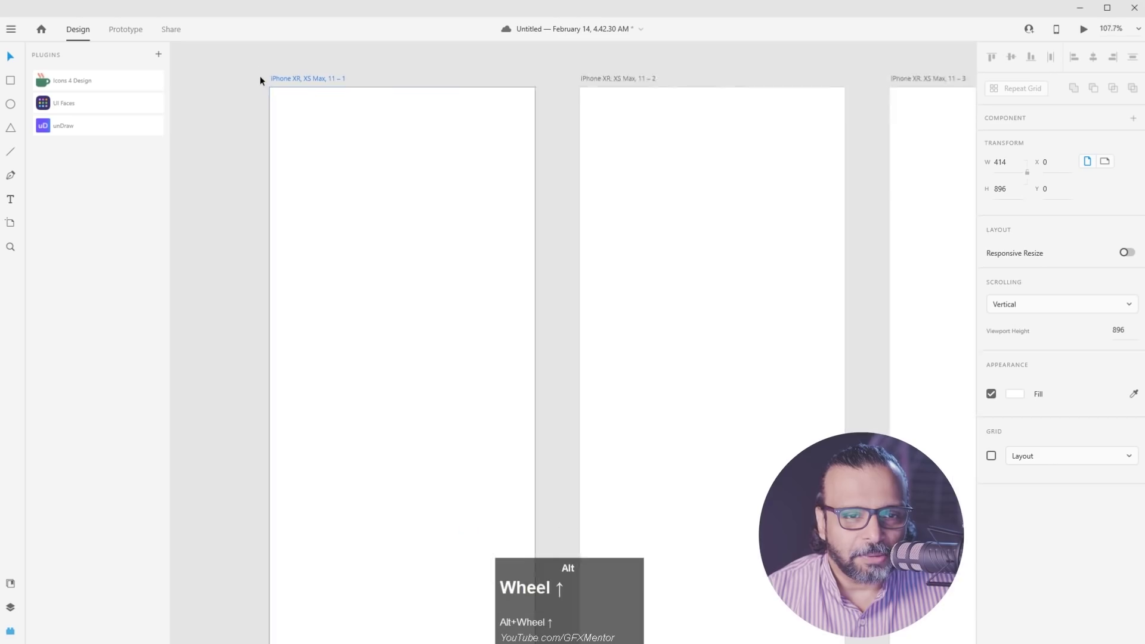
scroll(267, 80, down, 3)
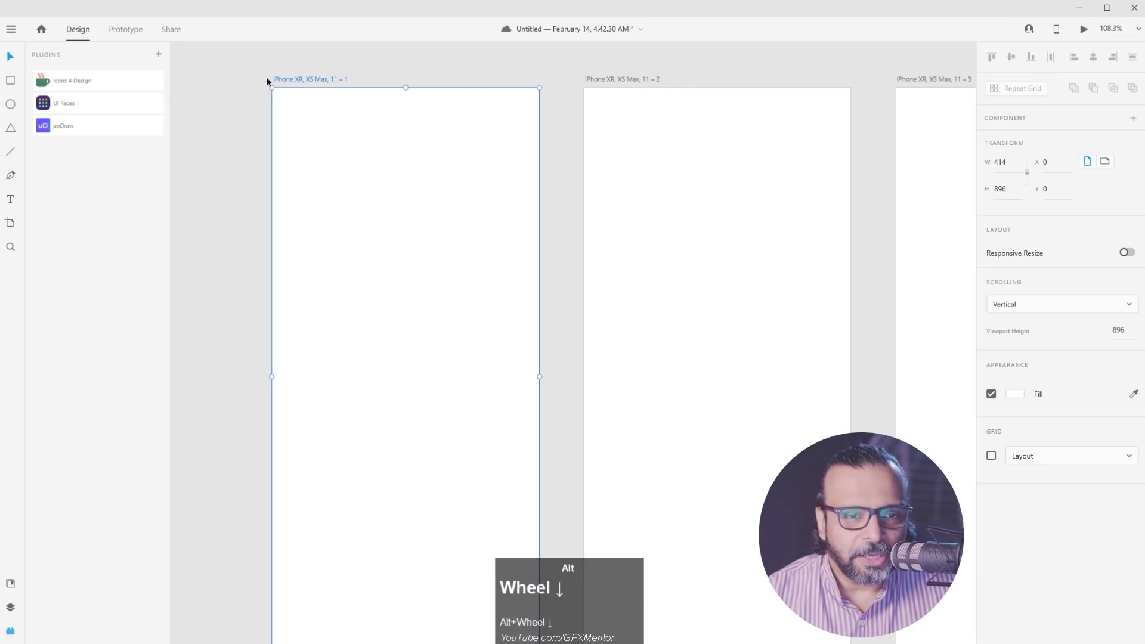
click(310, 79)
double_click(309, 78)
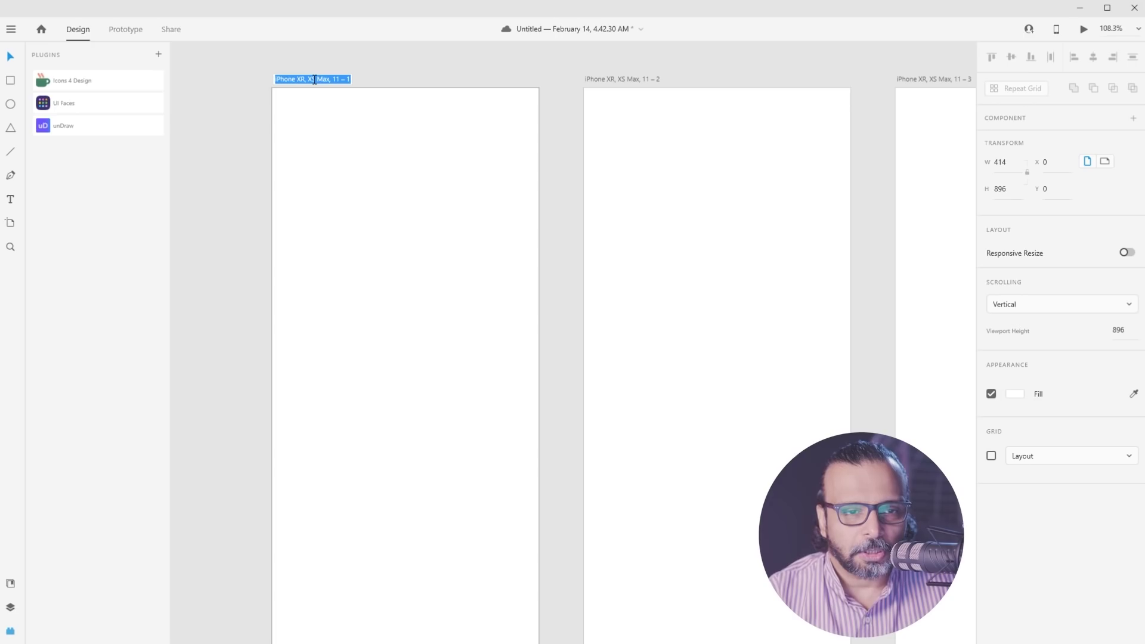
text(Splash)
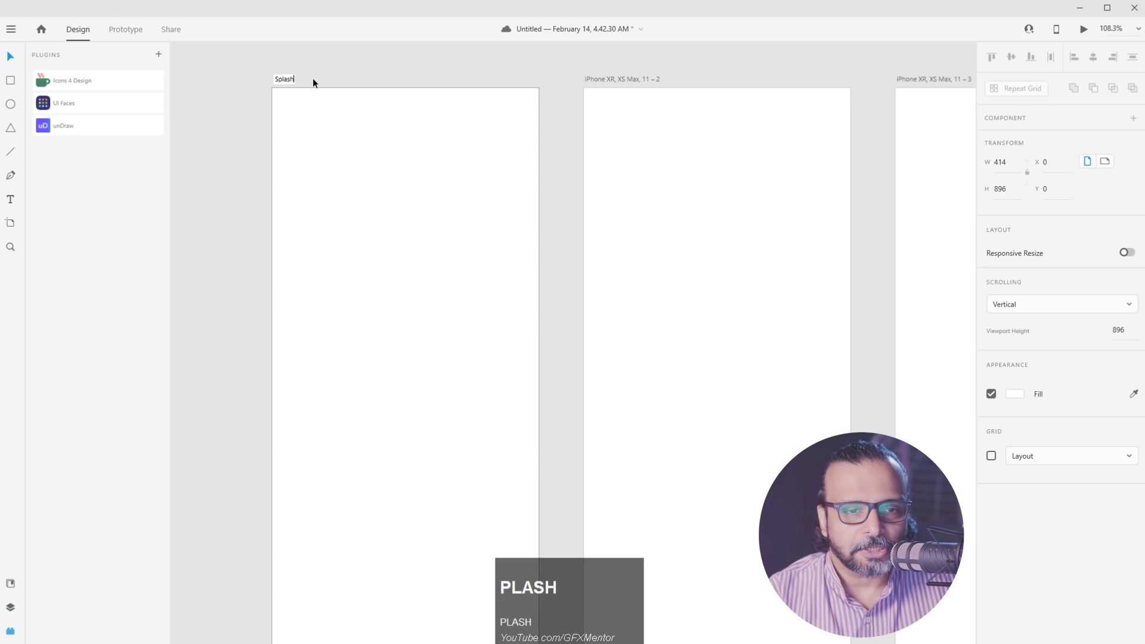
text(Screen)
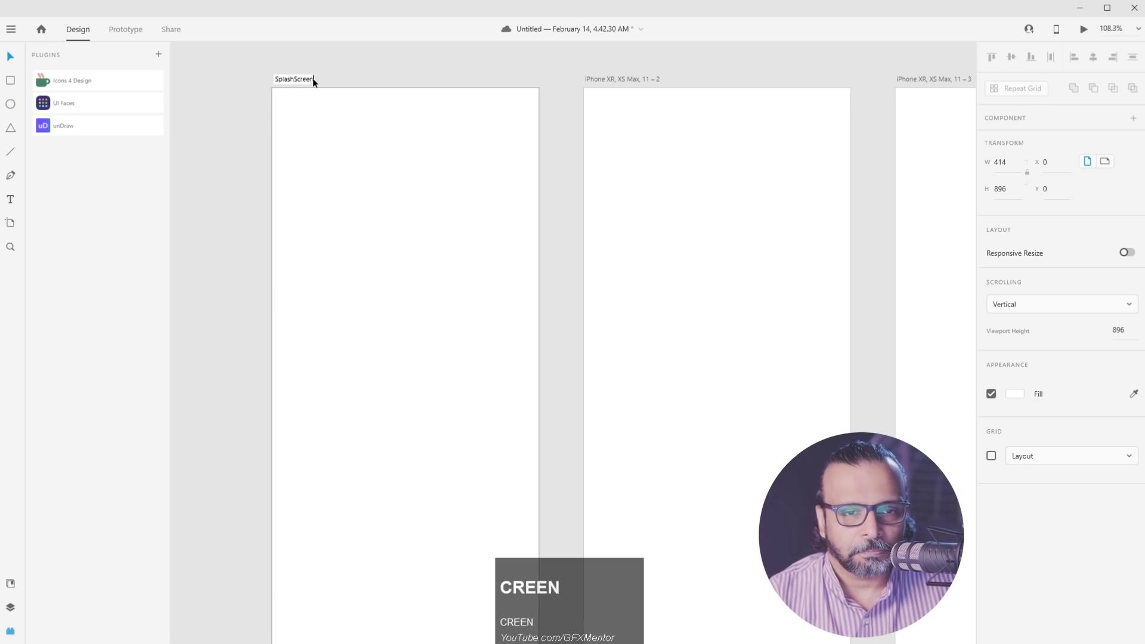
key(Return)
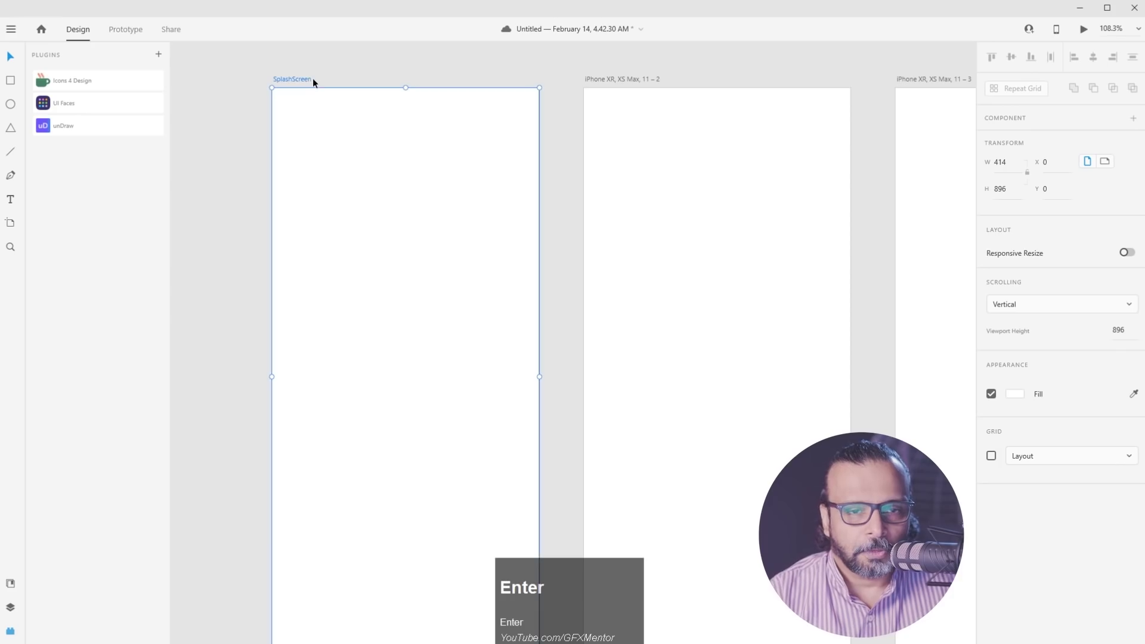
Rename the second artboard as Signup/Login
double_click(613, 79)
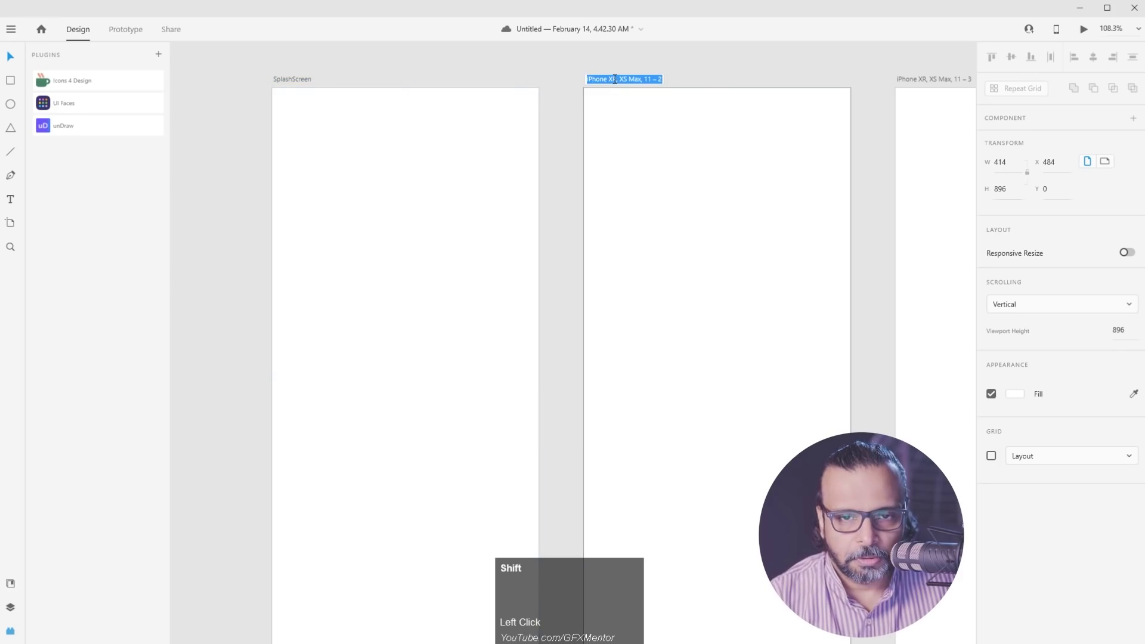
text(Su)
key(BackSpace)
text(l)
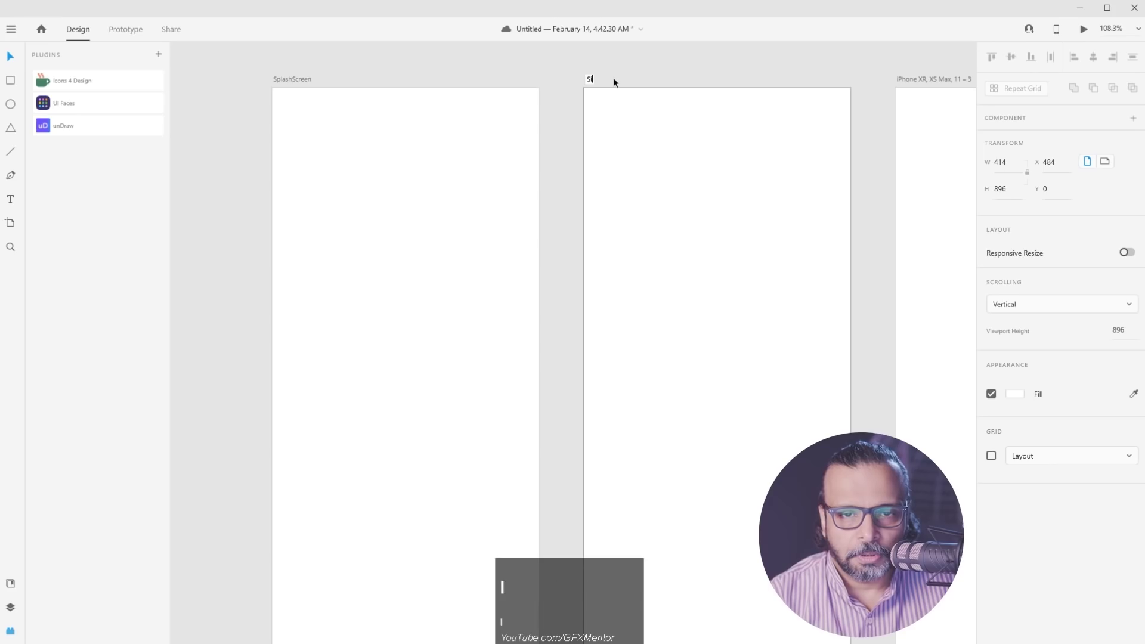
text(gnup)
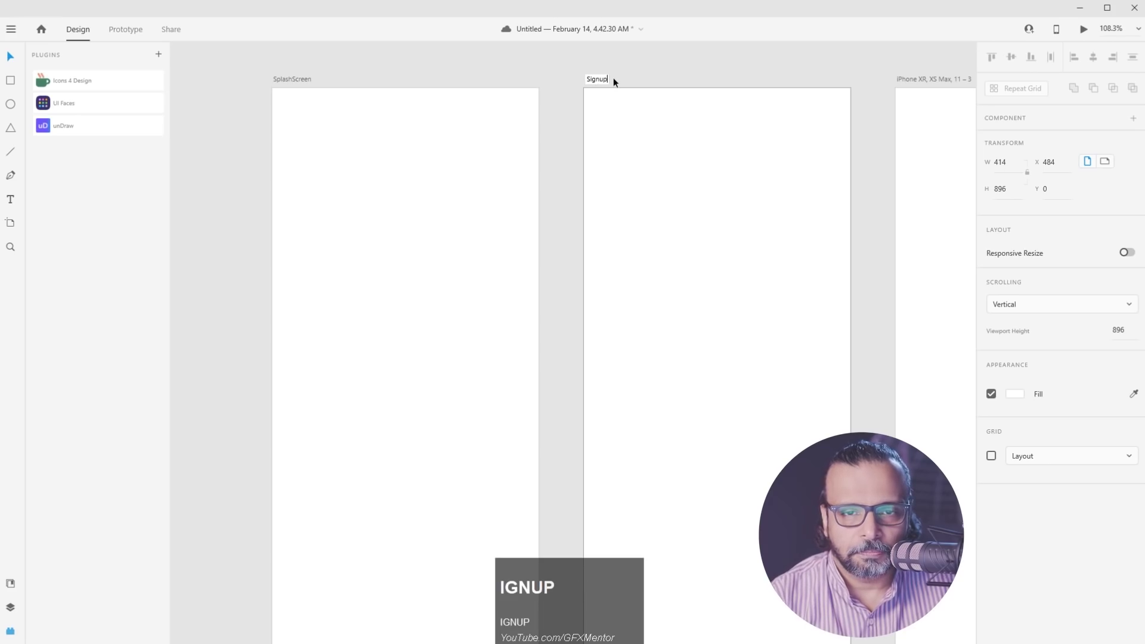
text(/l)
key(BackSpace)
text(Login)
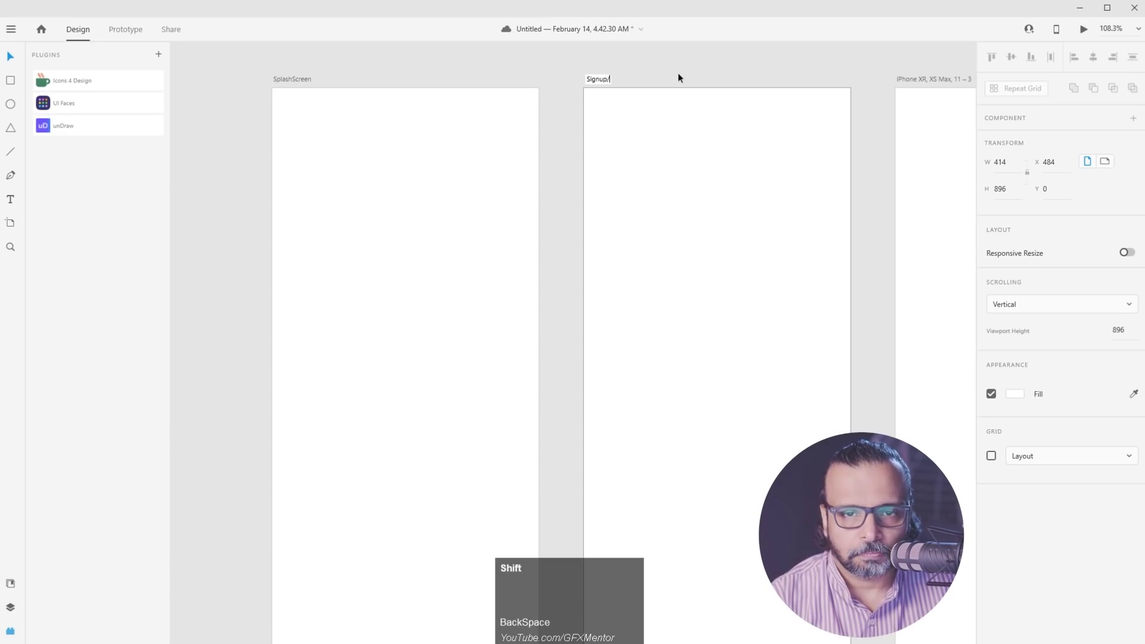
key(Return)
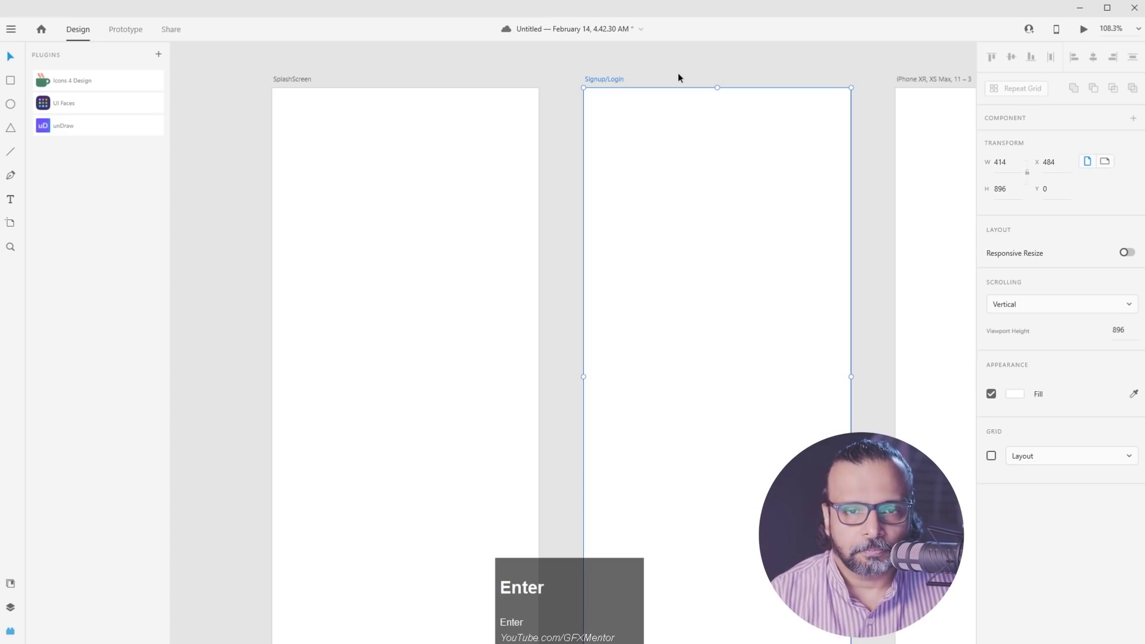
Rename the third artboard as HomeScreen
key(space)
drag(750, 150, 511, 110)
click(533, 85)
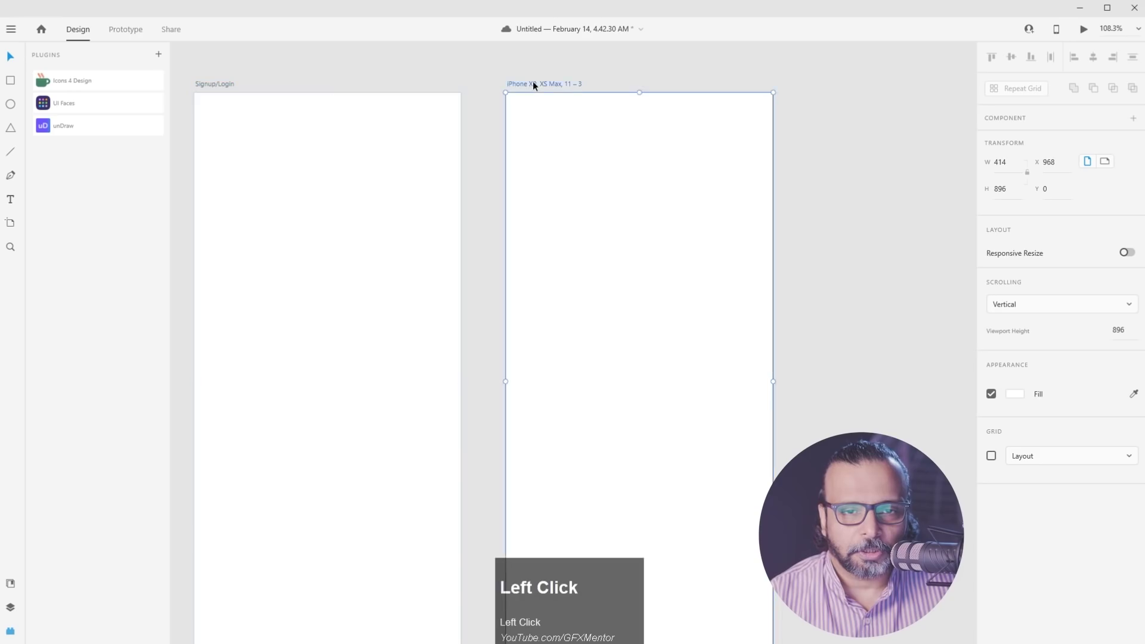
double_click(556, 84)
text(Ho)
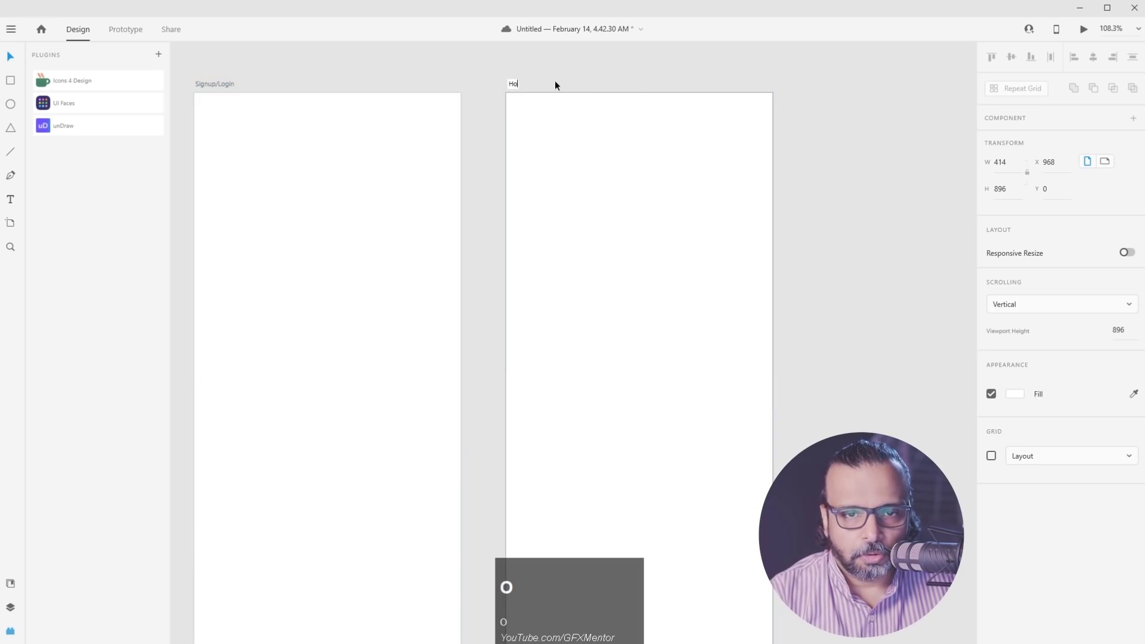
text(meScreen)
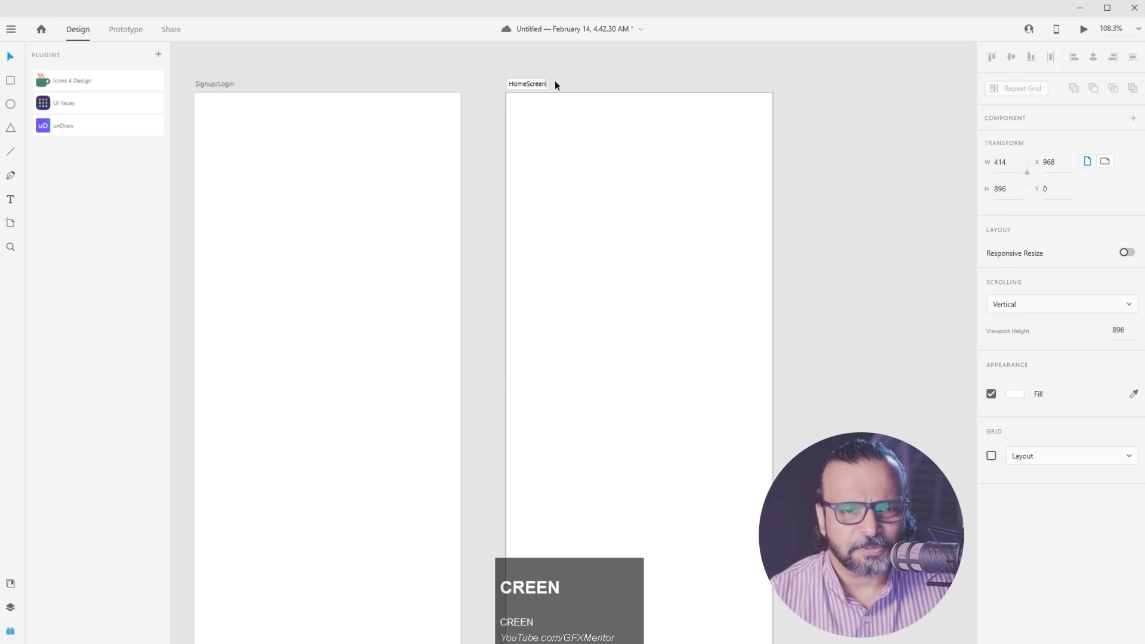
key(Return)
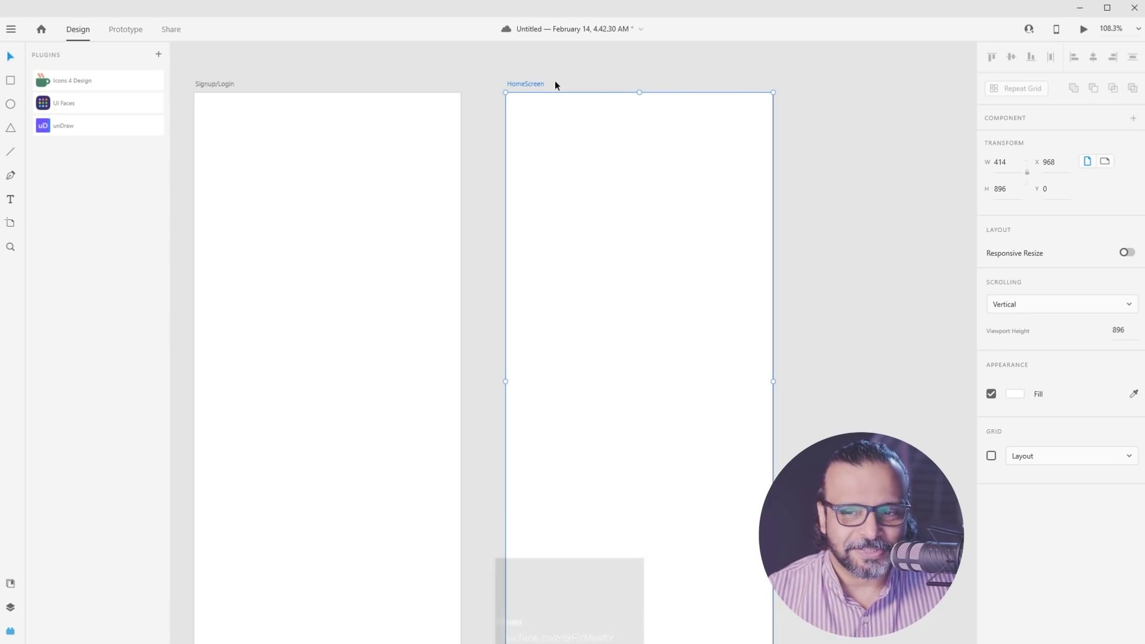
Examine the three named artboards together and check how they are selected by their names with the Select tool
alt+click(879, 296)
scroll(676, 265, down, 5)
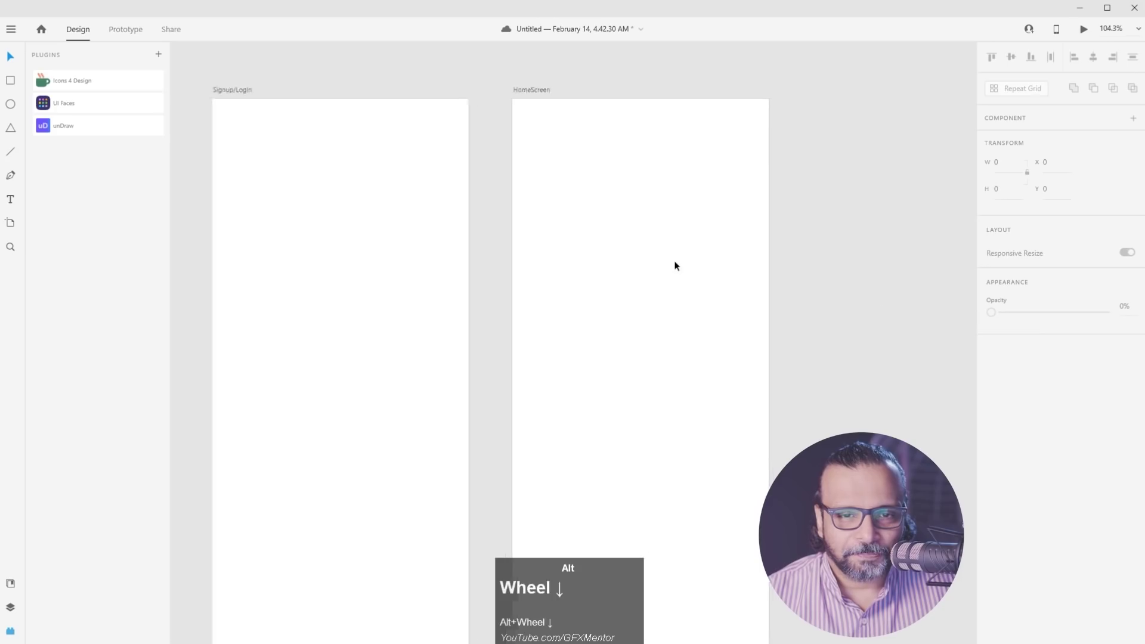
key(space)
drag(389, 251, 490, 228)
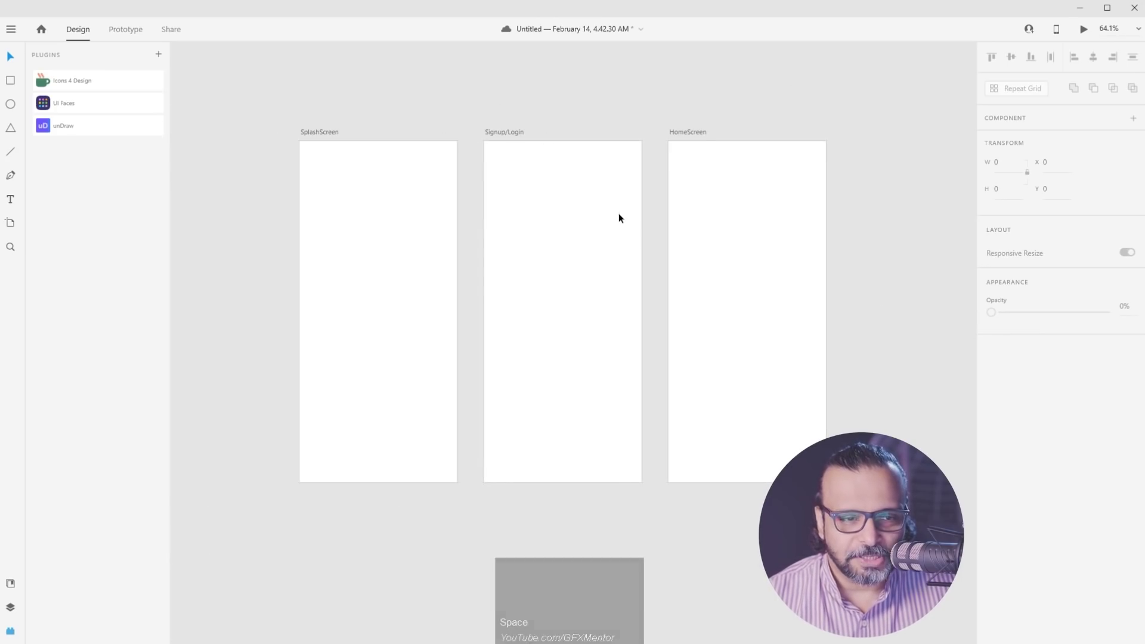
click(11, 223)
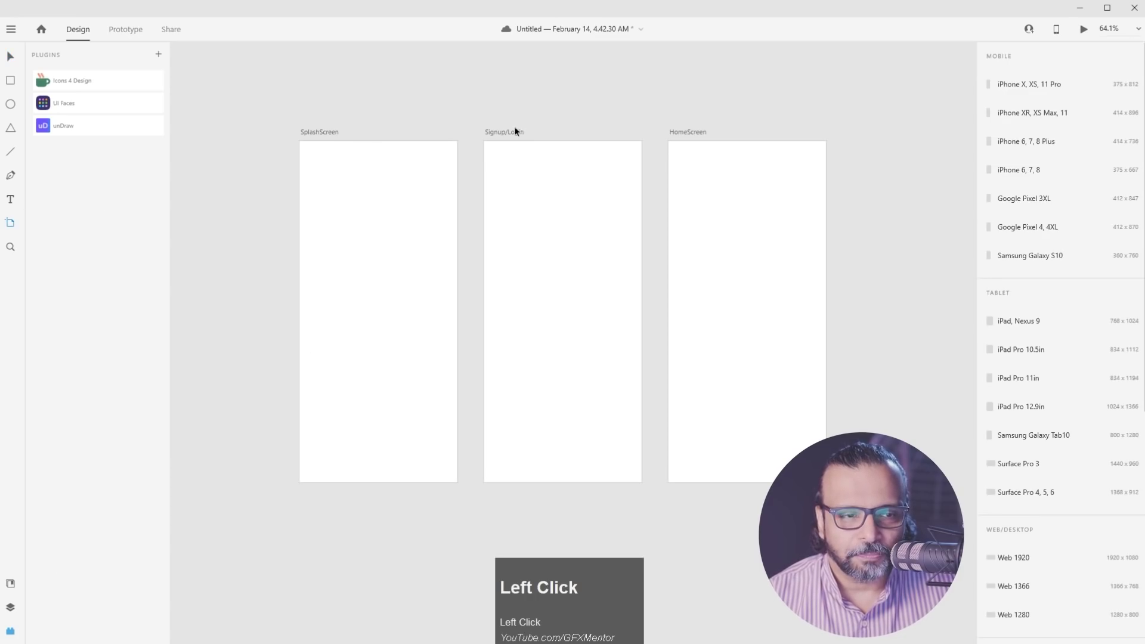
click(10, 56)
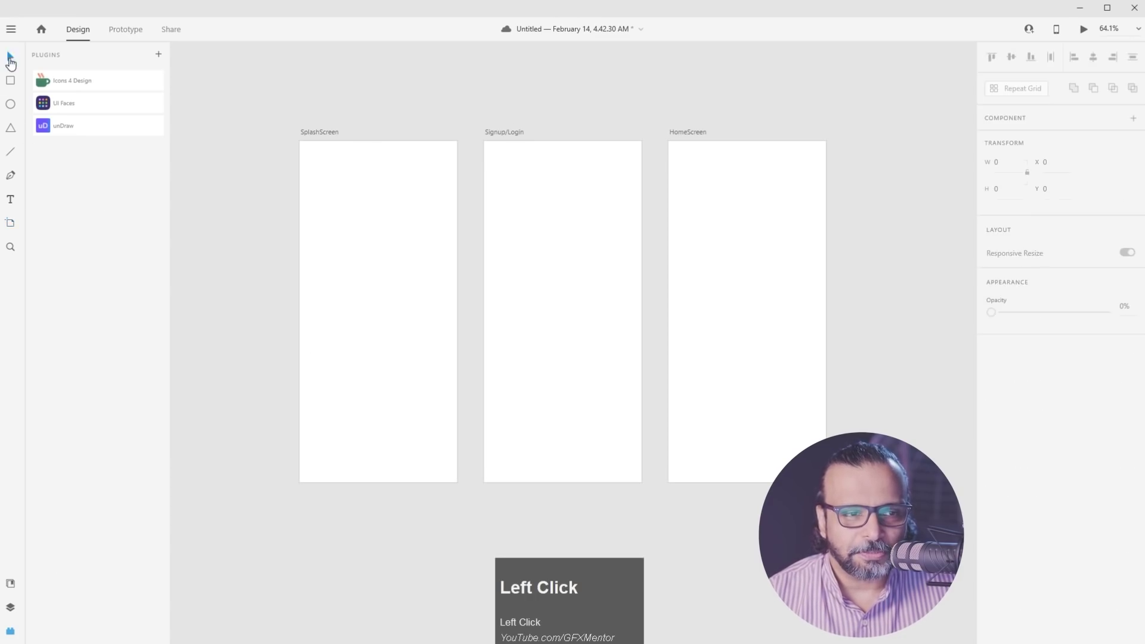
click(513, 131)
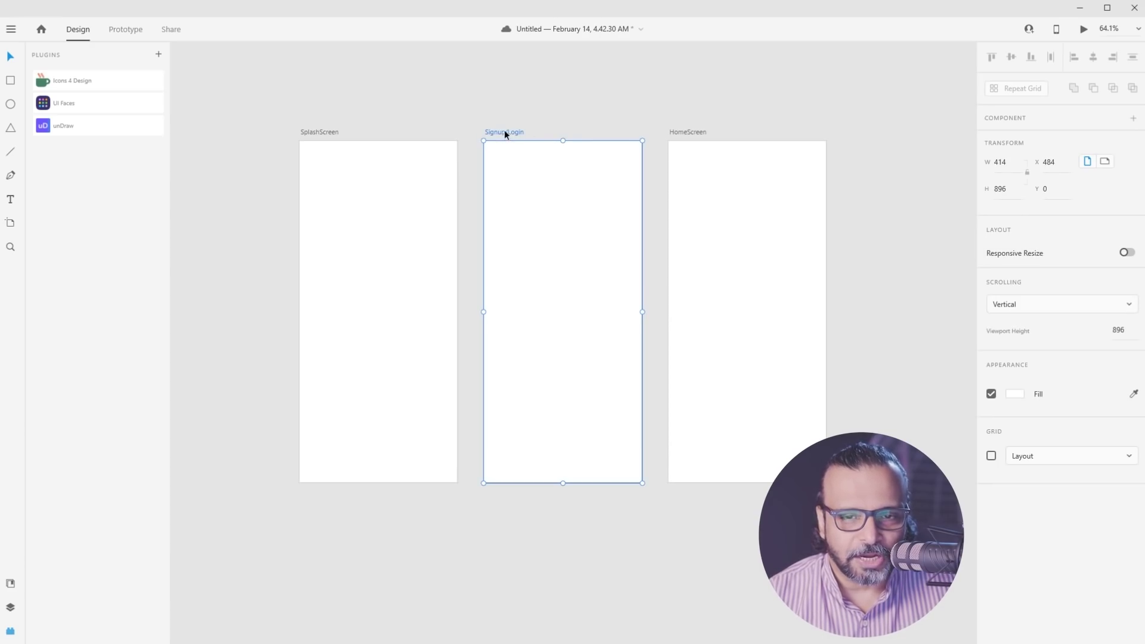
click(676, 132)
click(565, 210)
click(649, 295)
click(715, 325)
Delete the Signup/Login artboard and move the HomeScreen artboard into the gap next to SplashScreen
click(576, 288)
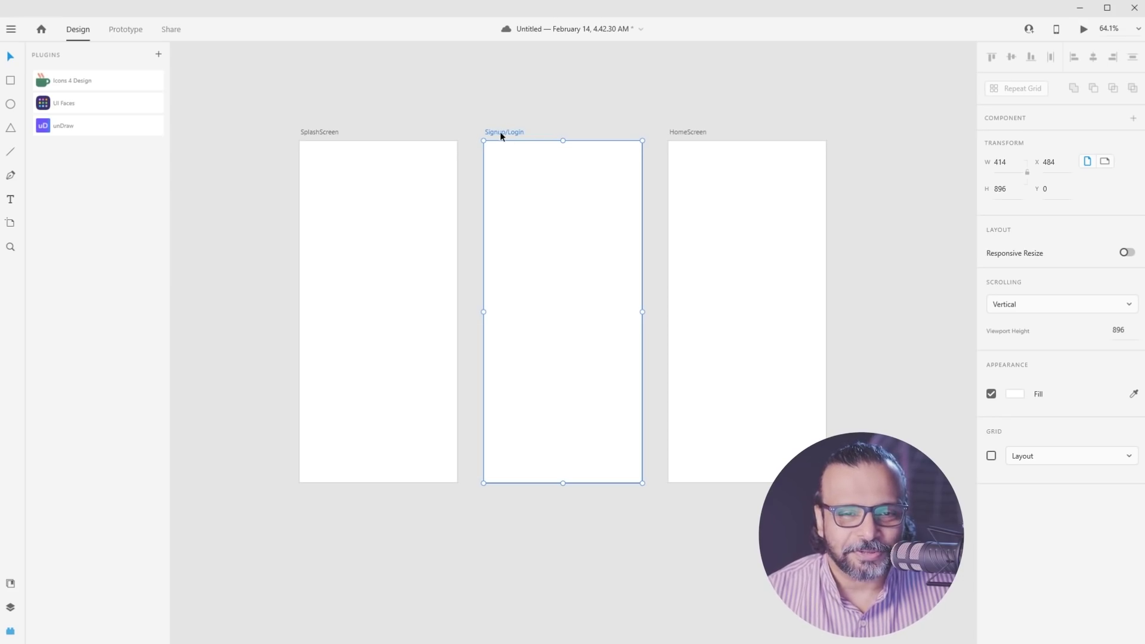
key(Delete)
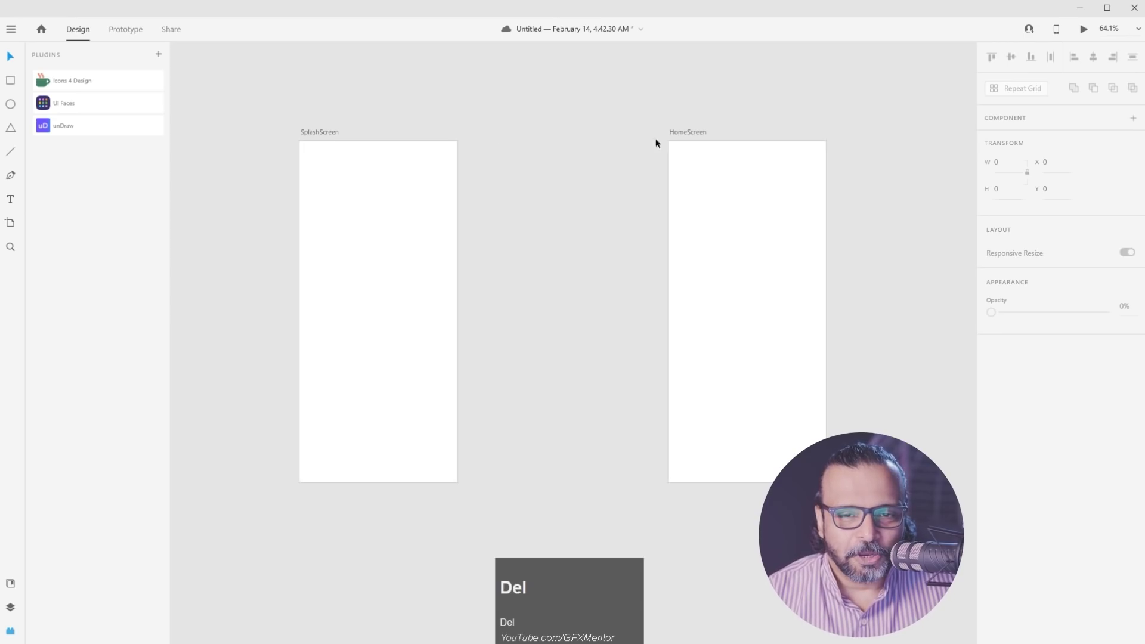
click(690, 131)
drag(698, 136, 507, 136)
click(778, 221)
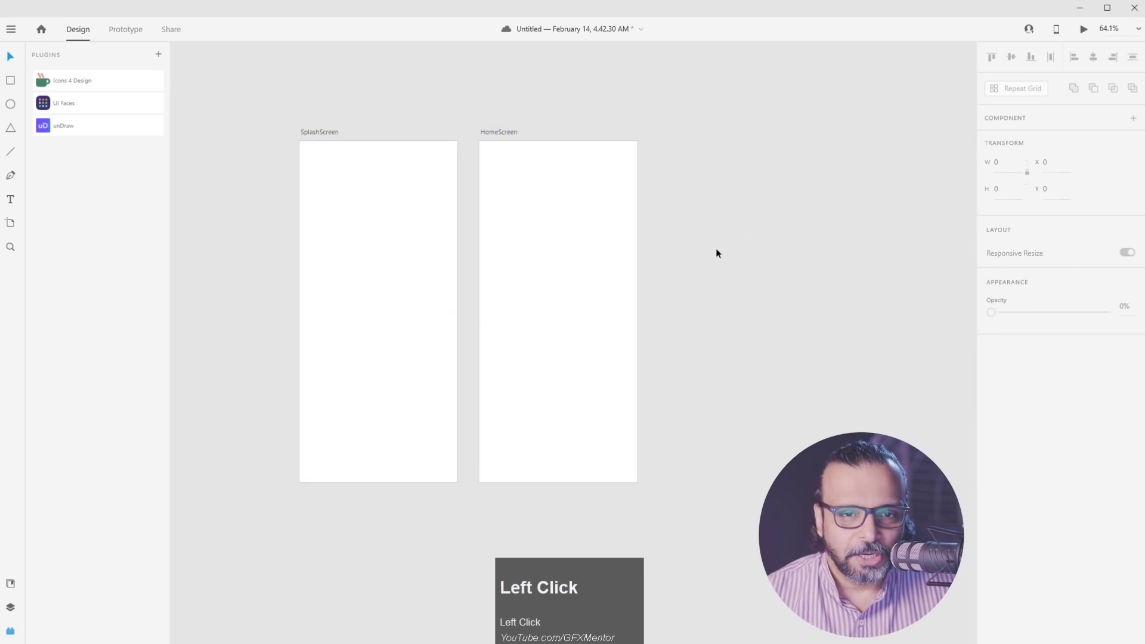
Delete the HomeScreen artboard, keeping only SplashScreen
click(492, 130)
key(Delete)
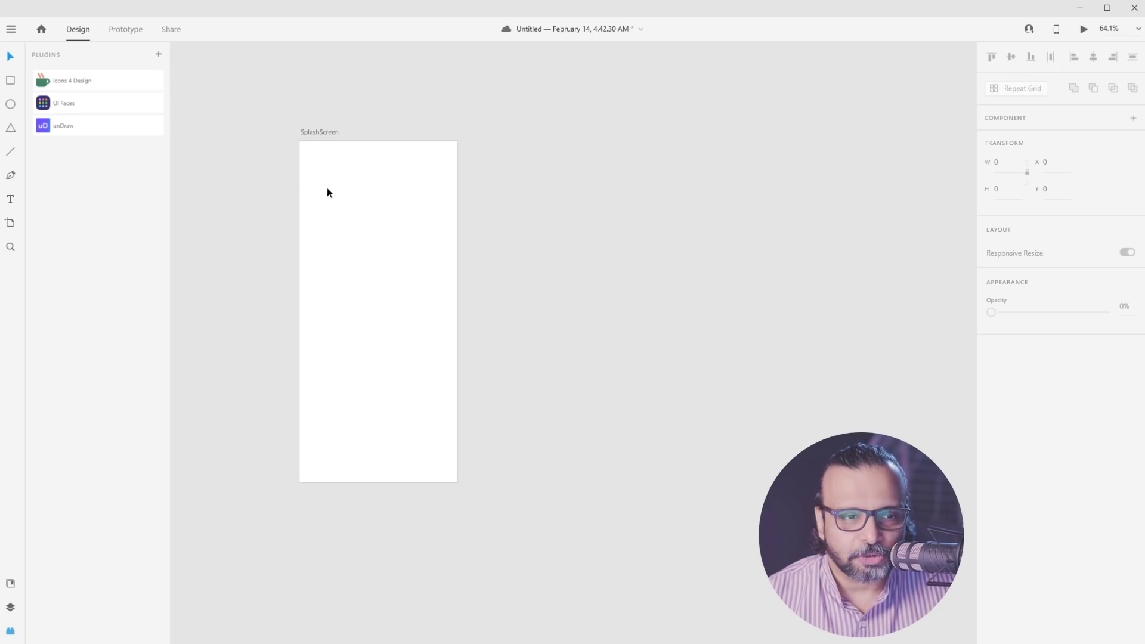
Add a Web 1280 artboard of 1280 × 800 beside the SplashScreen artboard
click(10, 224)
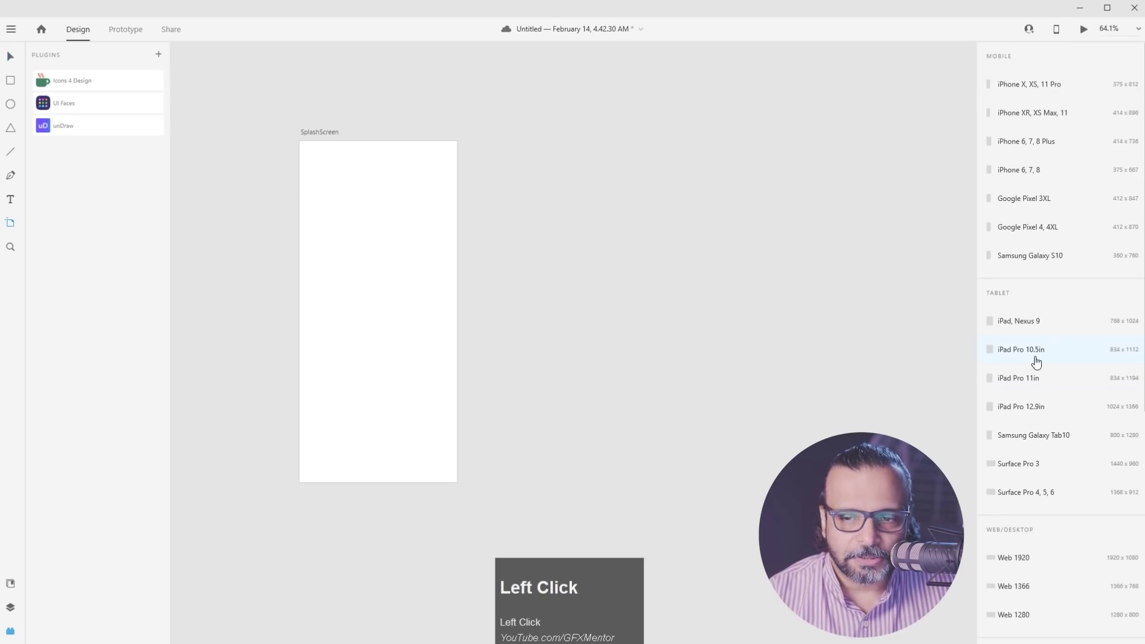
scroll(1063, 312, down, 5)
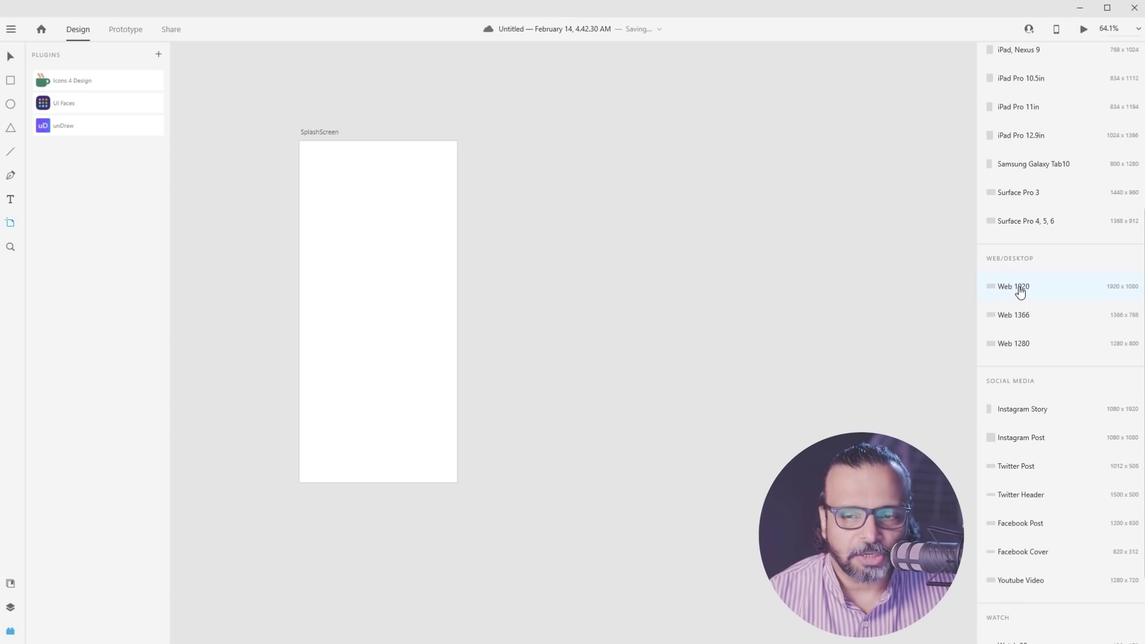
click(1024, 348)
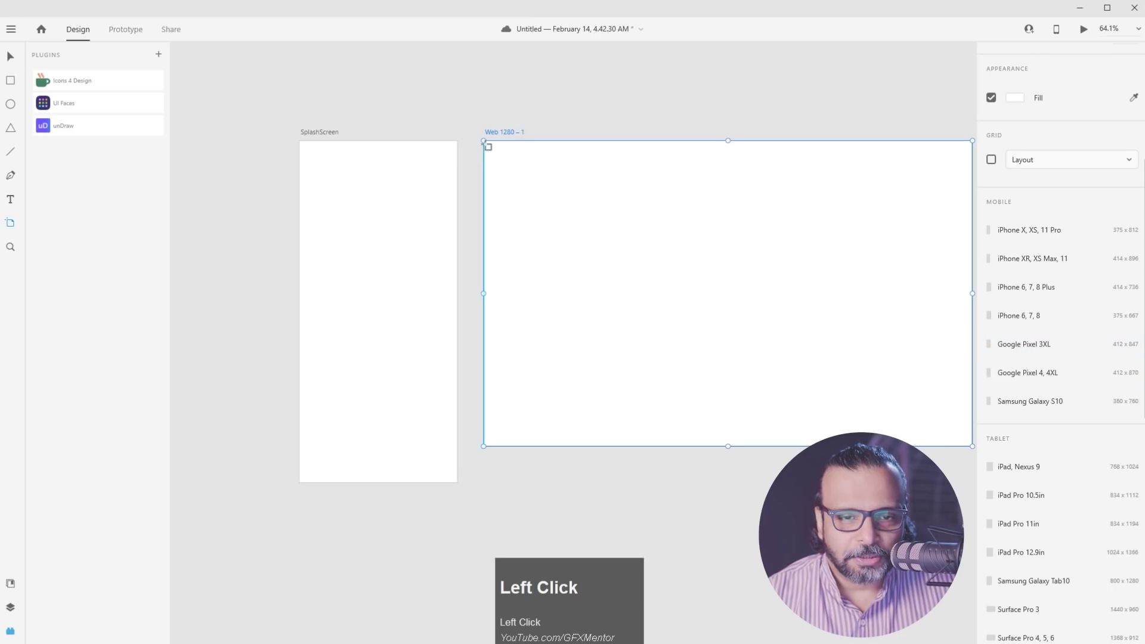
scroll(572, 215, down, 4)
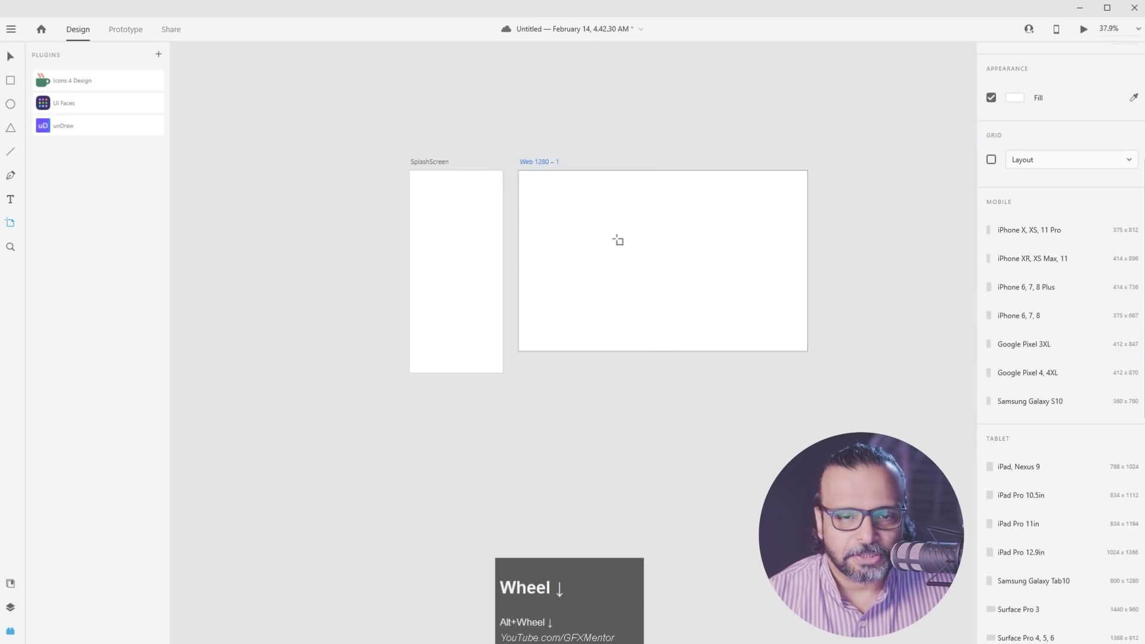
click(616, 234)
drag(616, 234, 539, 235)
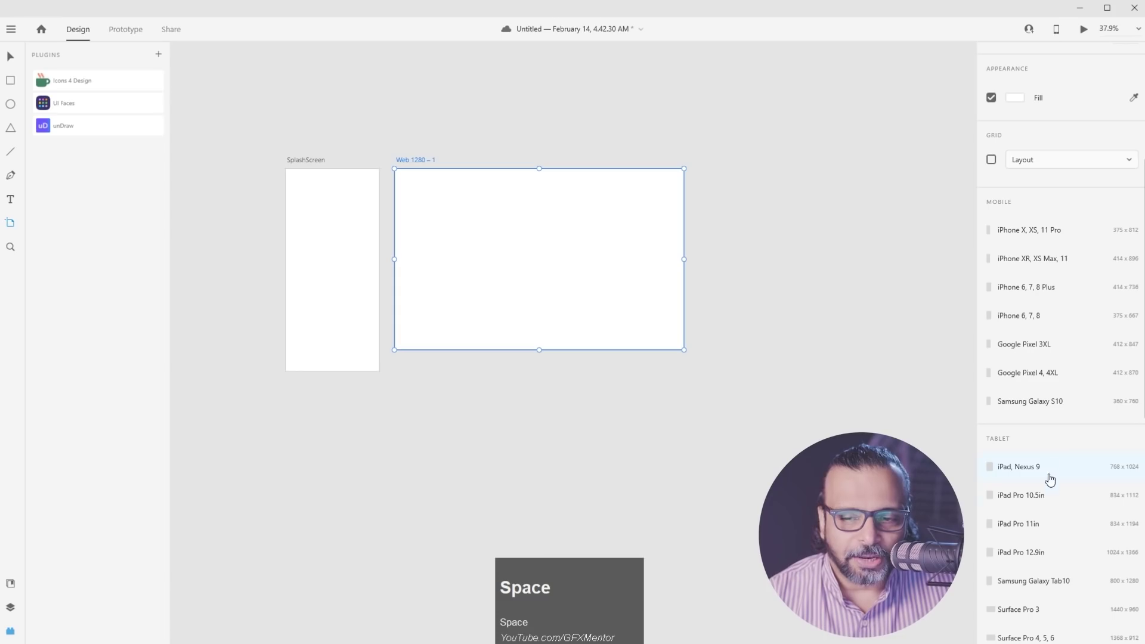
Add an iPad Pro 10.5in artboard of 834 × 1112 beside the web artboard
click(1011, 498)
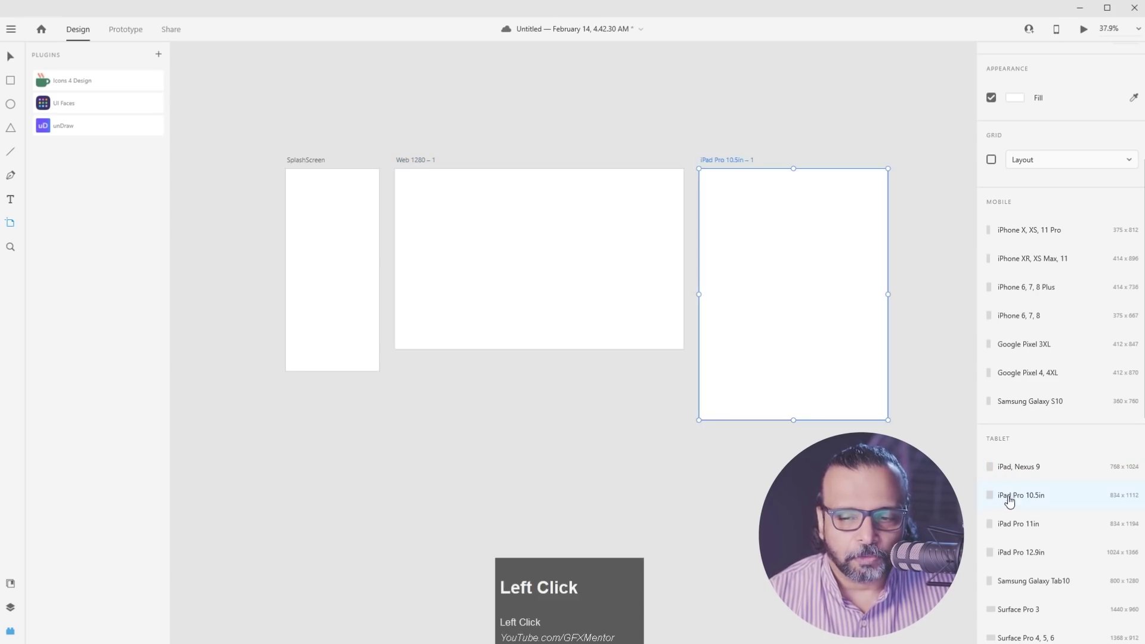
key(space)
drag(813, 284, 523, 278)
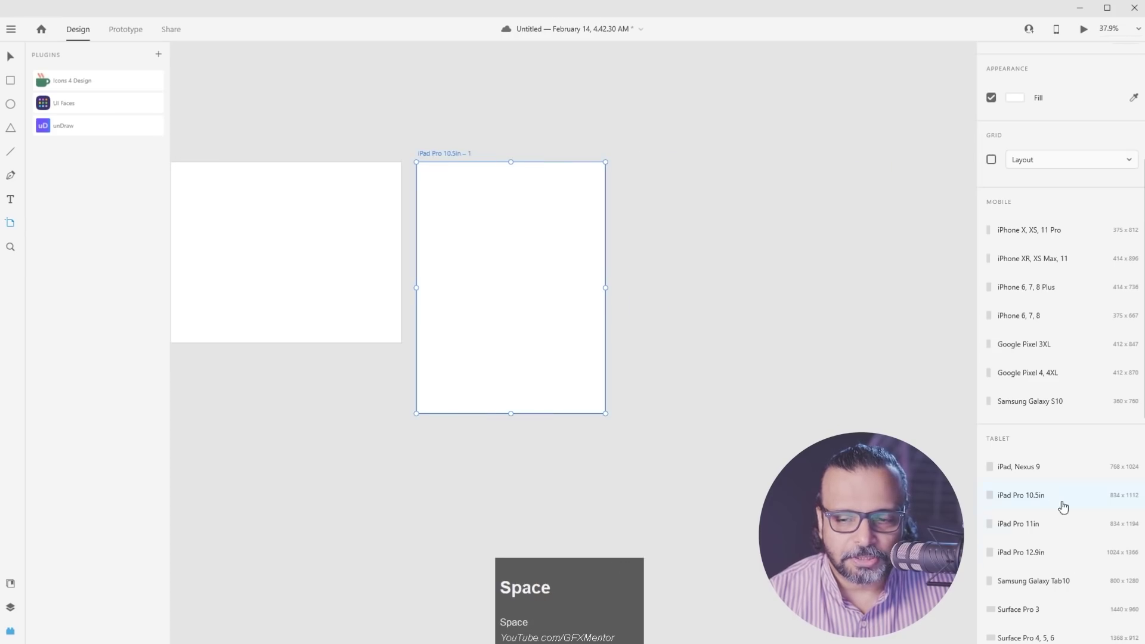
Add a Samsung Galaxy S10 artboard of 360 × 760 beside the iPad artboard
scroll(1046, 465, up, 5)
scroll(1047, 467, down, 1)
scroll(1047, 467, down, 5)
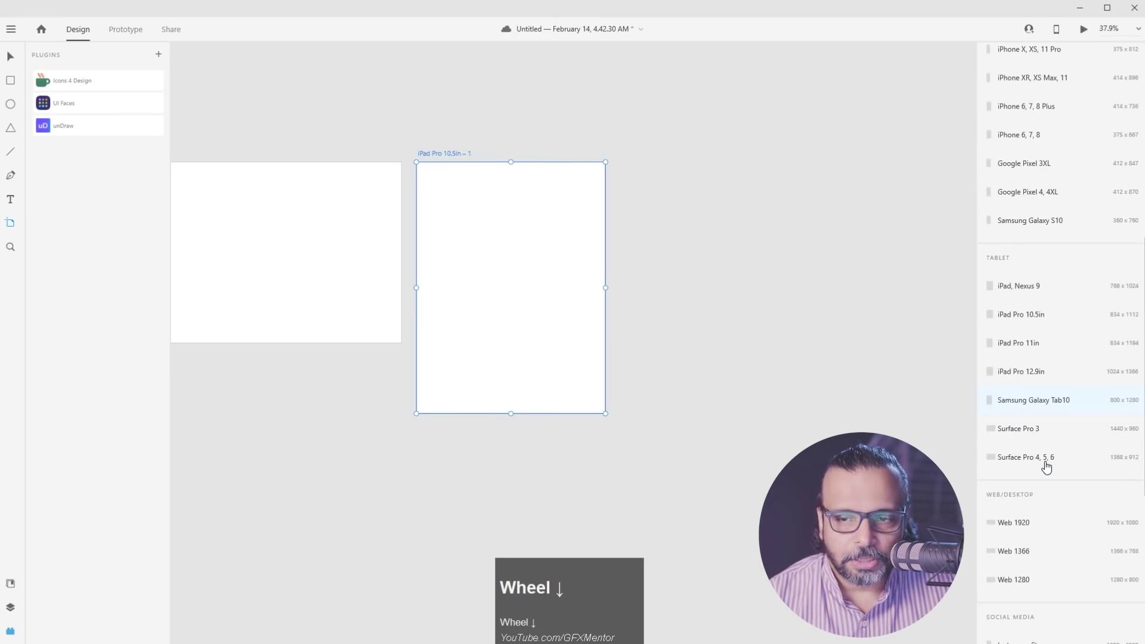
click(1017, 222)
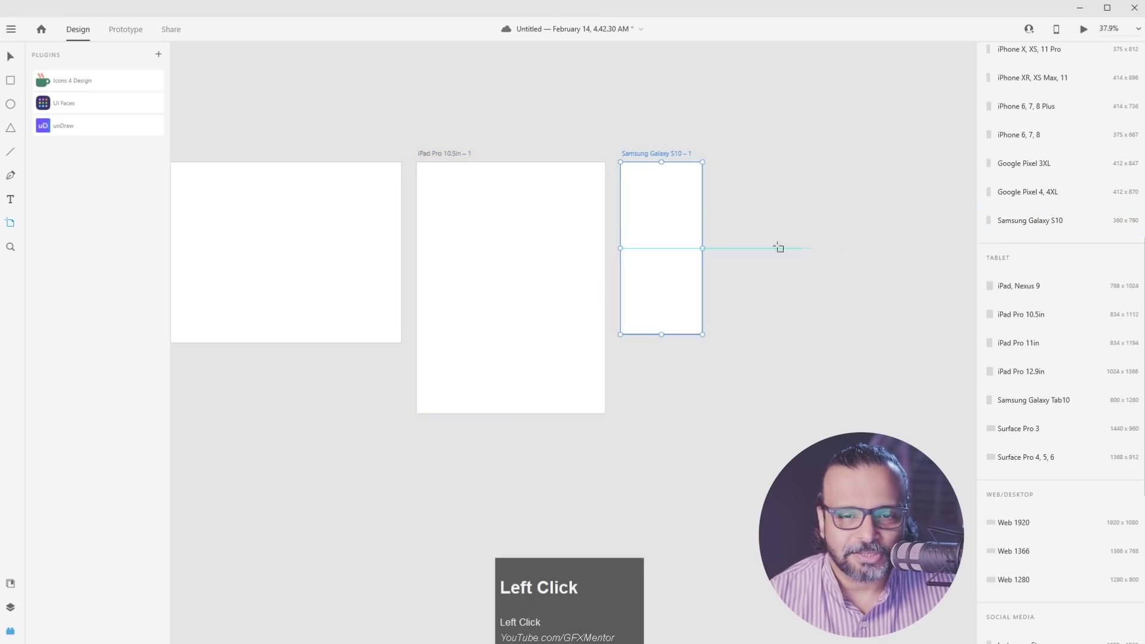
key(space)
drag(590, 232, 855, 231)
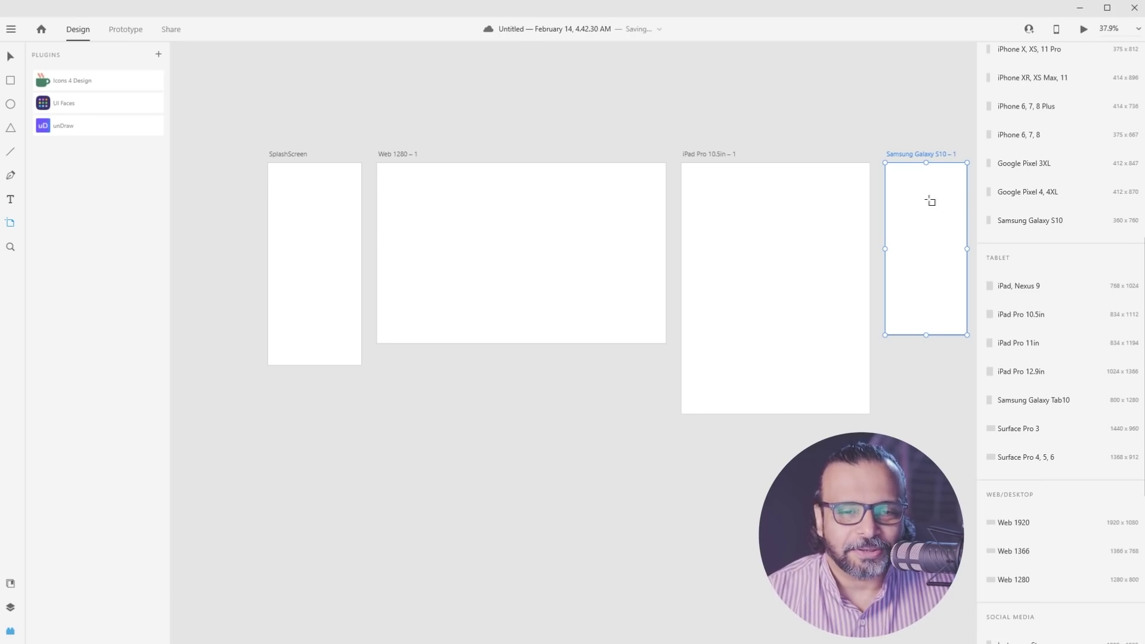
Undo the addition of the Samsung Galaxy S10 and iPad Pro 10.5in artboards
key(ctrl+z)
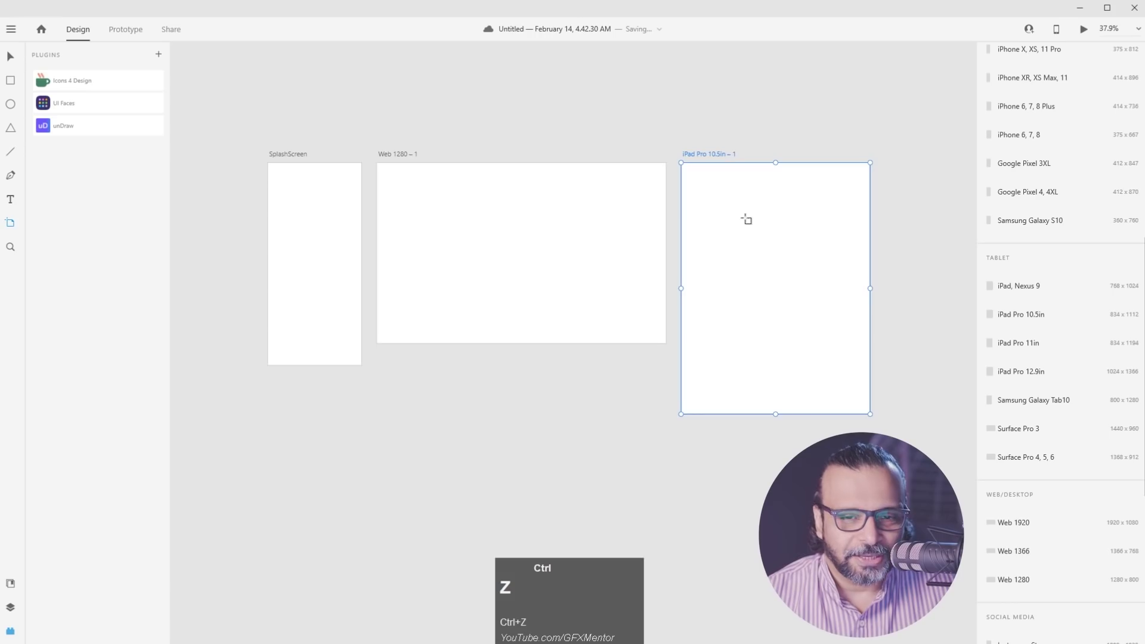
key(ctrl+z)
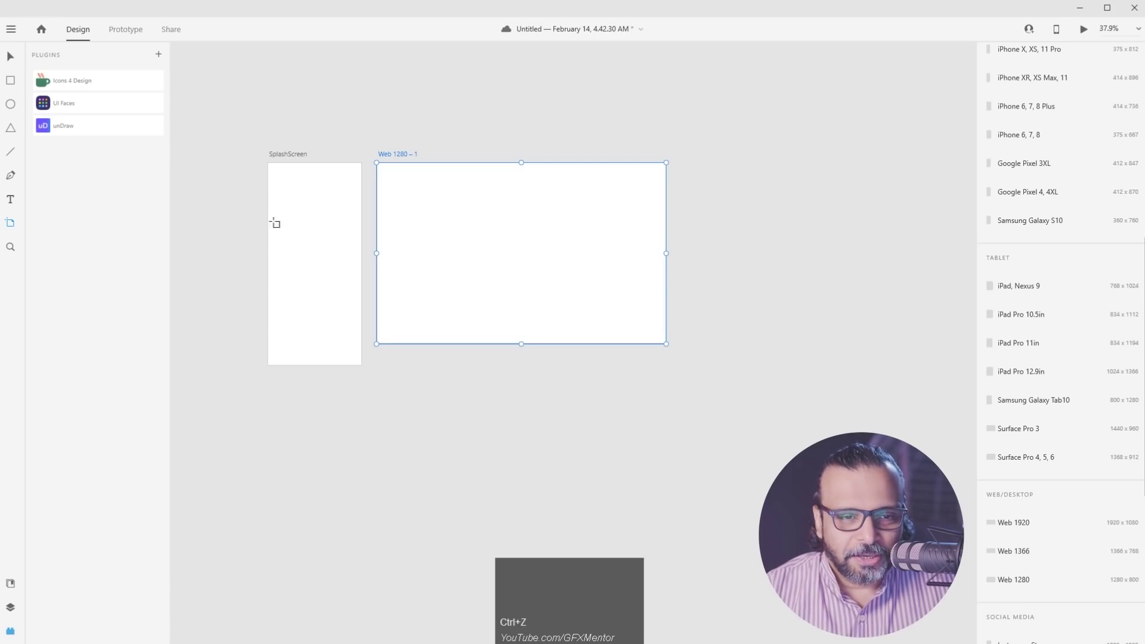
Place a vertical guide at X 30 near the left edge of the SplashScreen artboard
click(10, 59)
scroll(266, 214, up, 5)
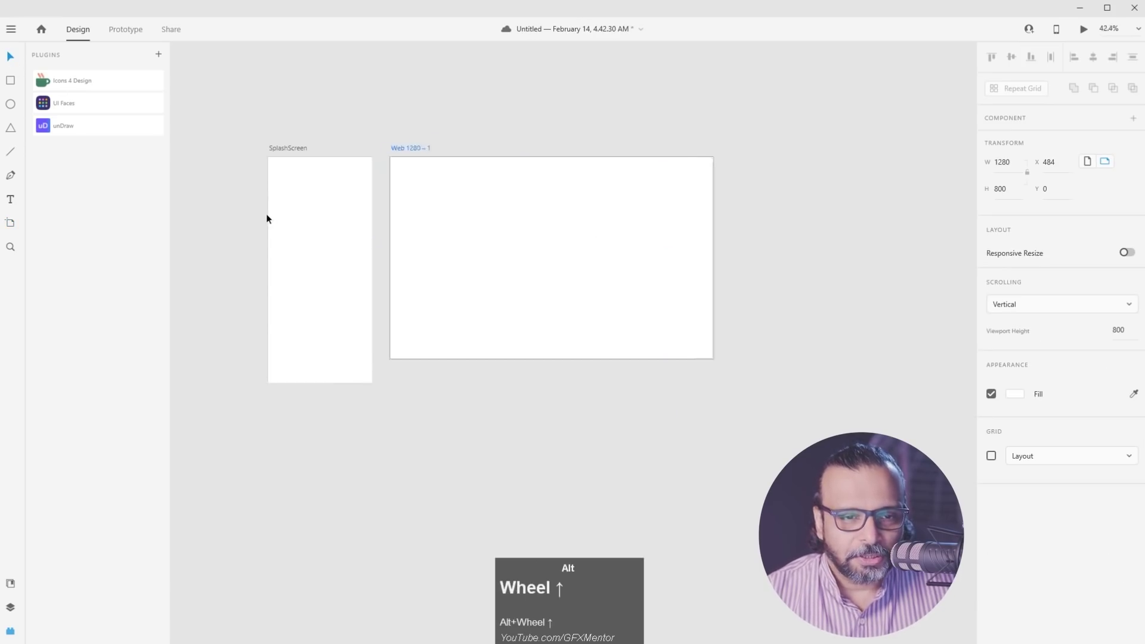
key(space)
drag(339, 214, 429, 210)
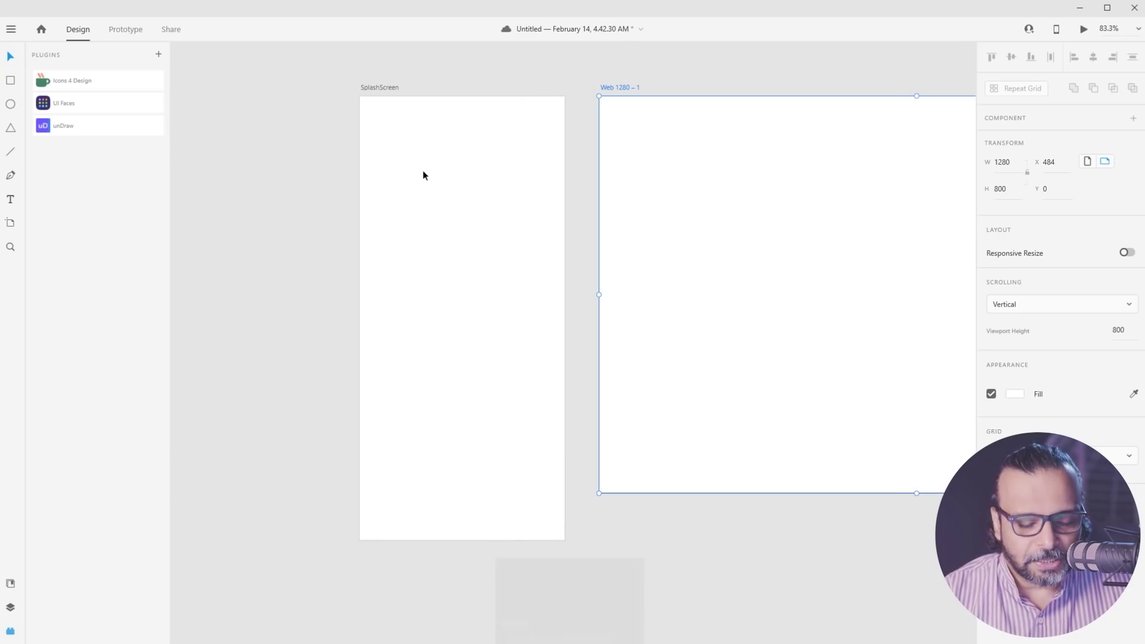
key(ctrl+r)
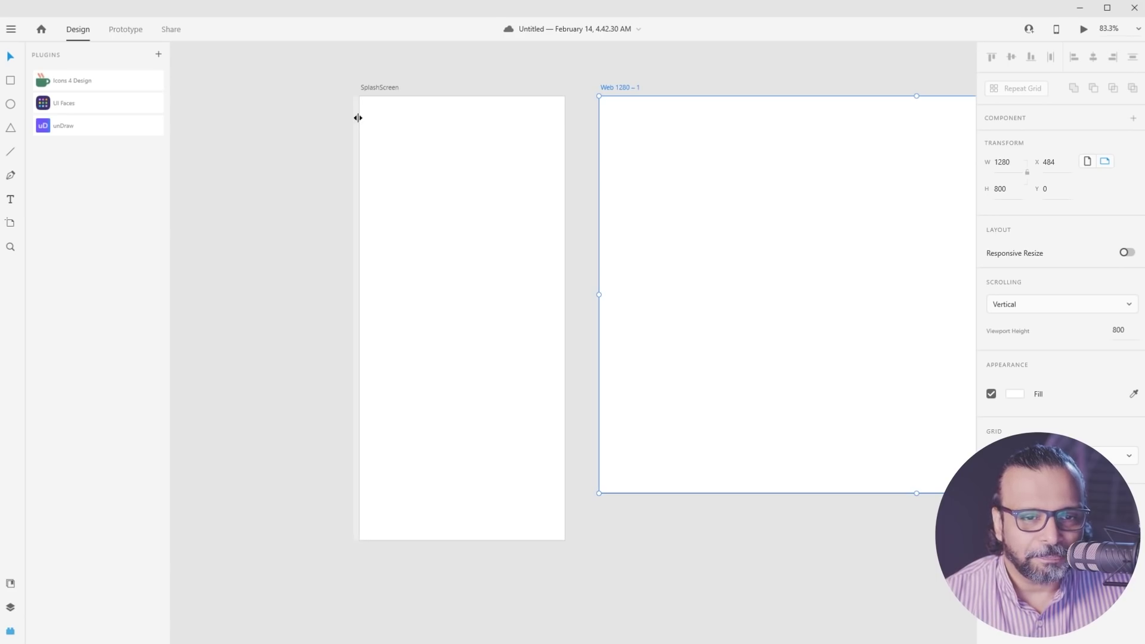
drag(357, 120, 375, 122)
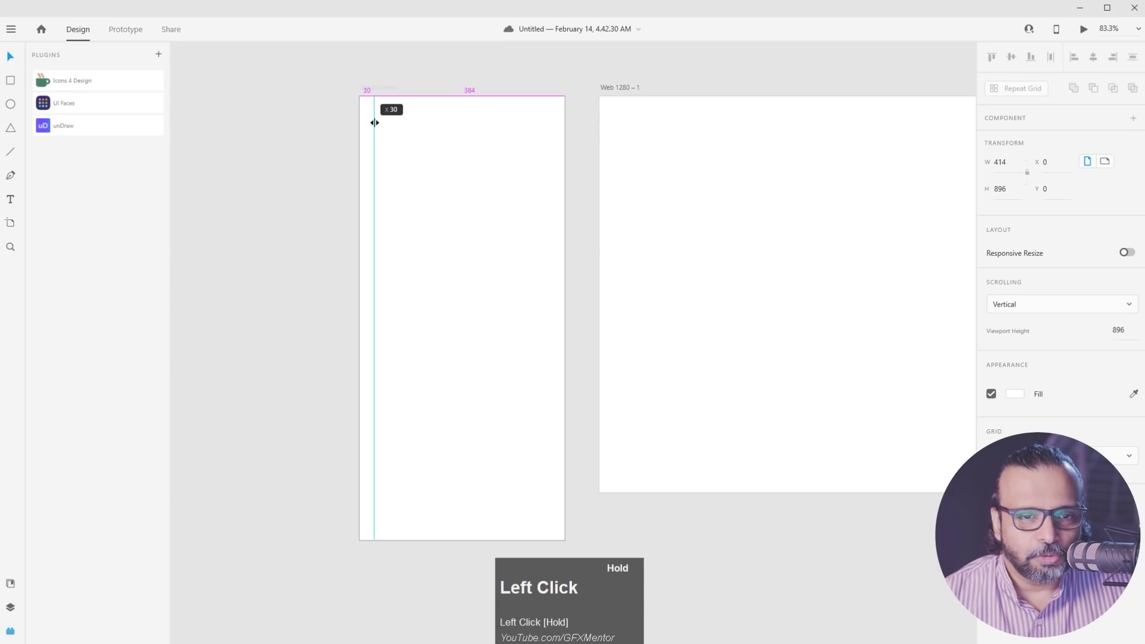
drag(375, 122, 375, 127)
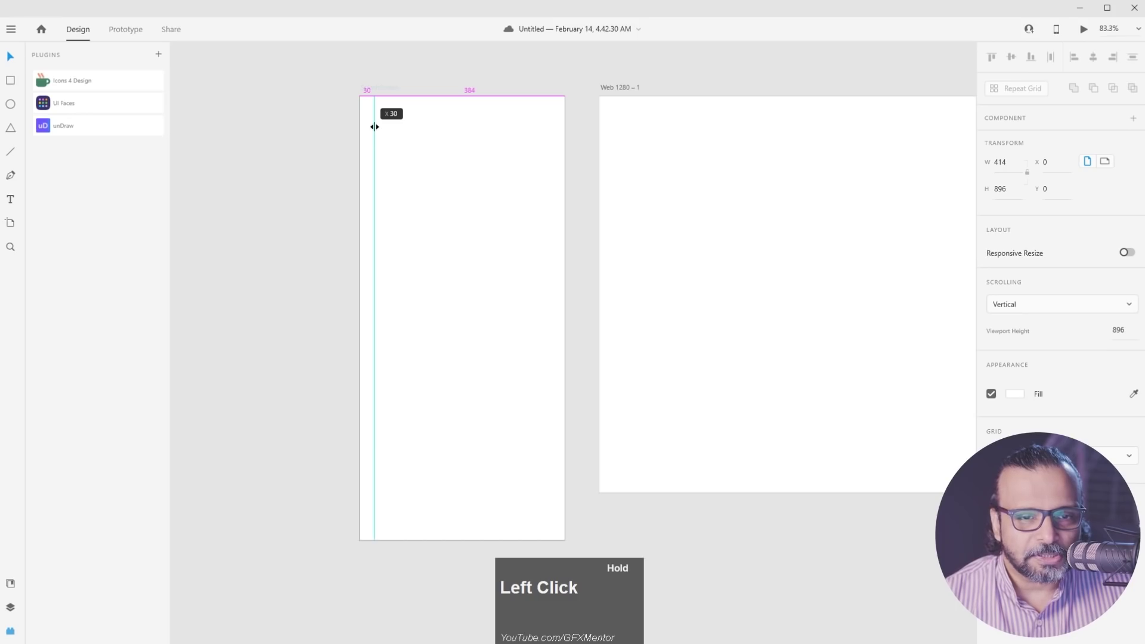
drag(375, 127, 374, 126)
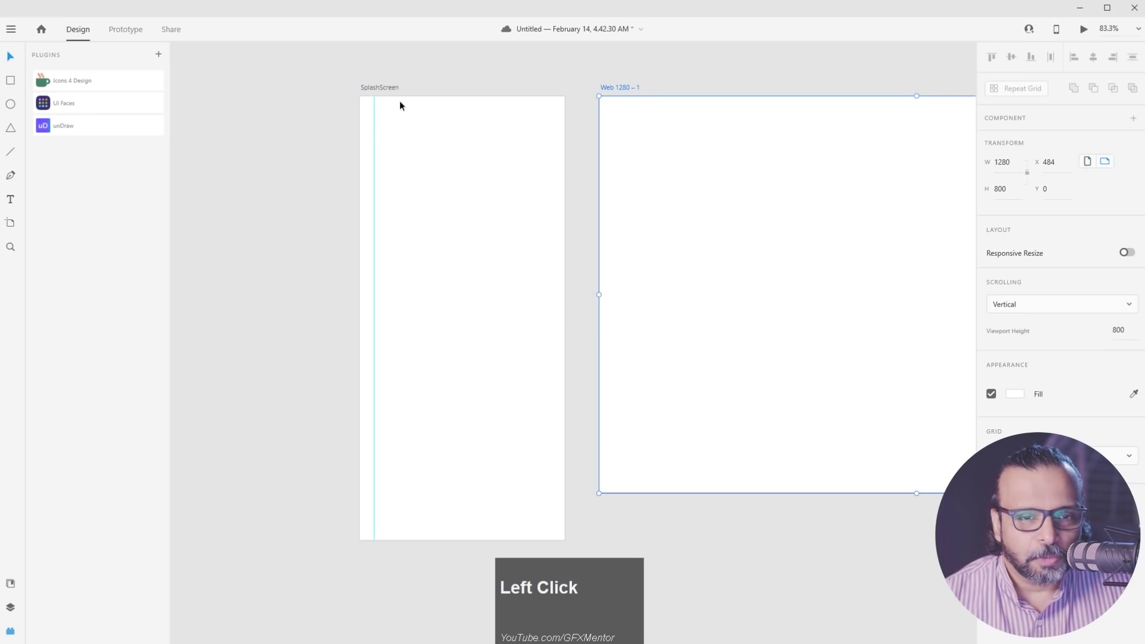
Add horizontal guides near the SplashScreen artboard's upper and lower edges and a vertical guide at about X 383 near its right edge
drag(411, 92, 457, 526)
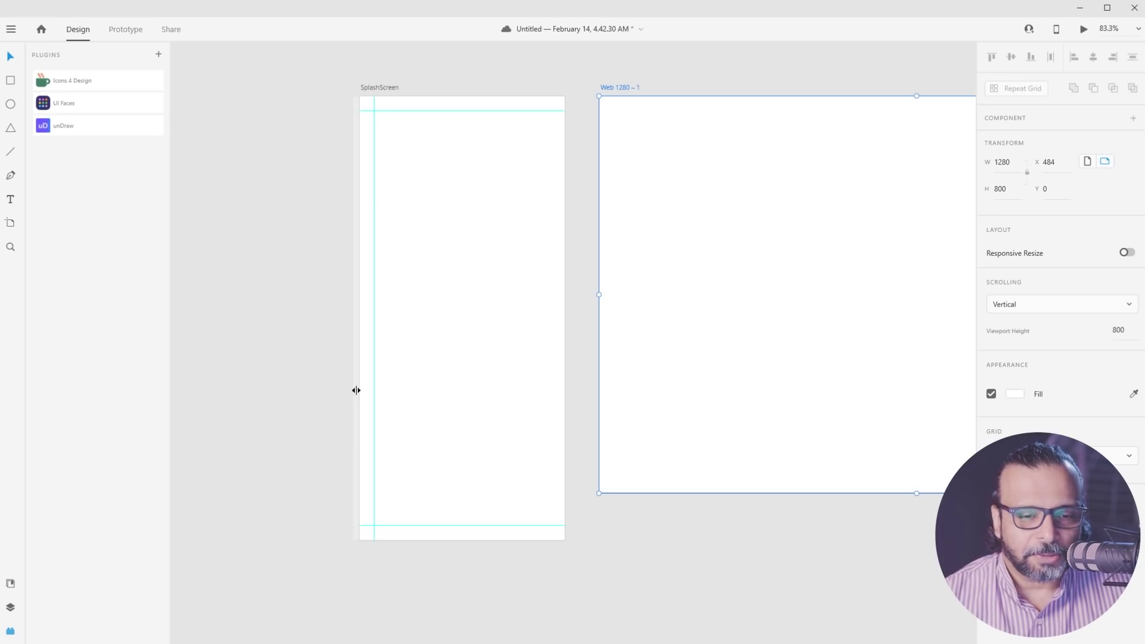
drag(356, 390, 550, 368)
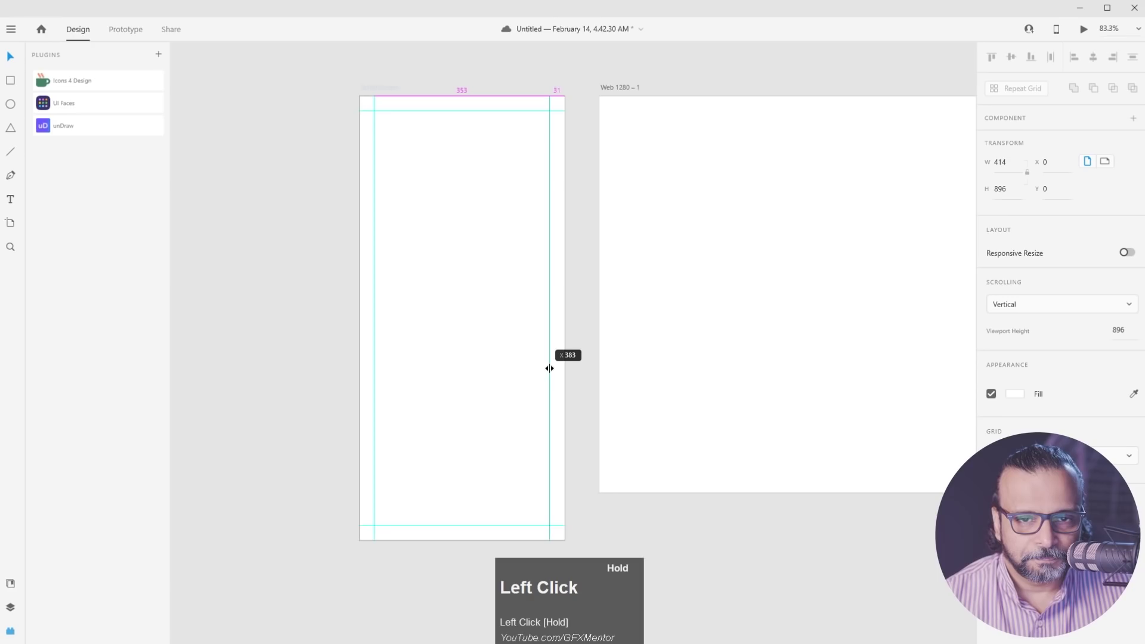
drag(549, 368, 550, 368)
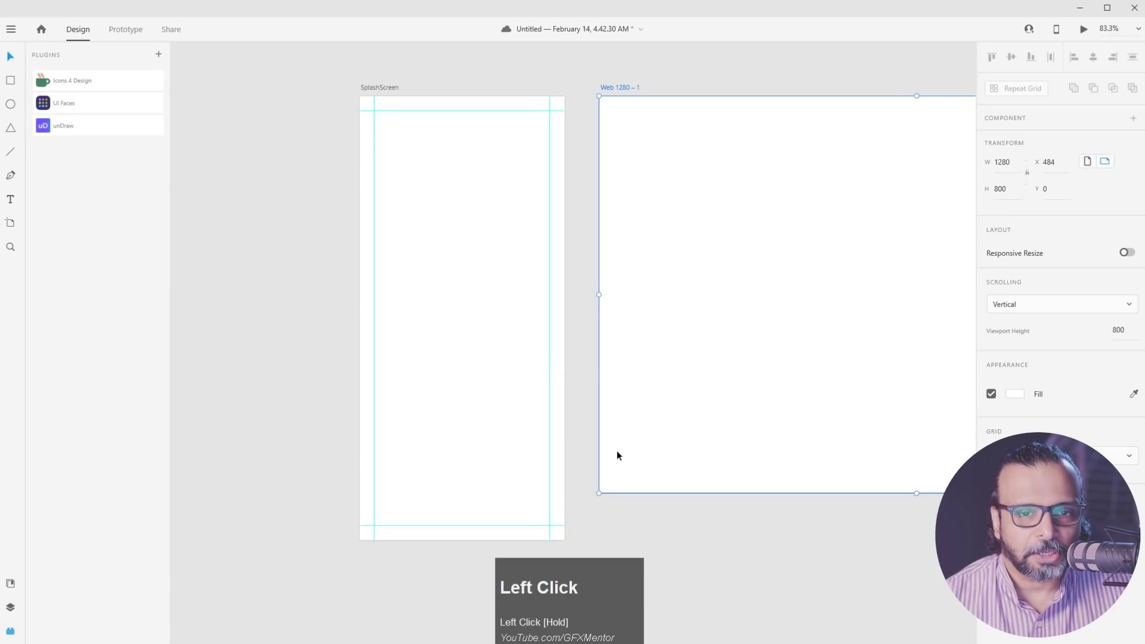
click(586, 523)
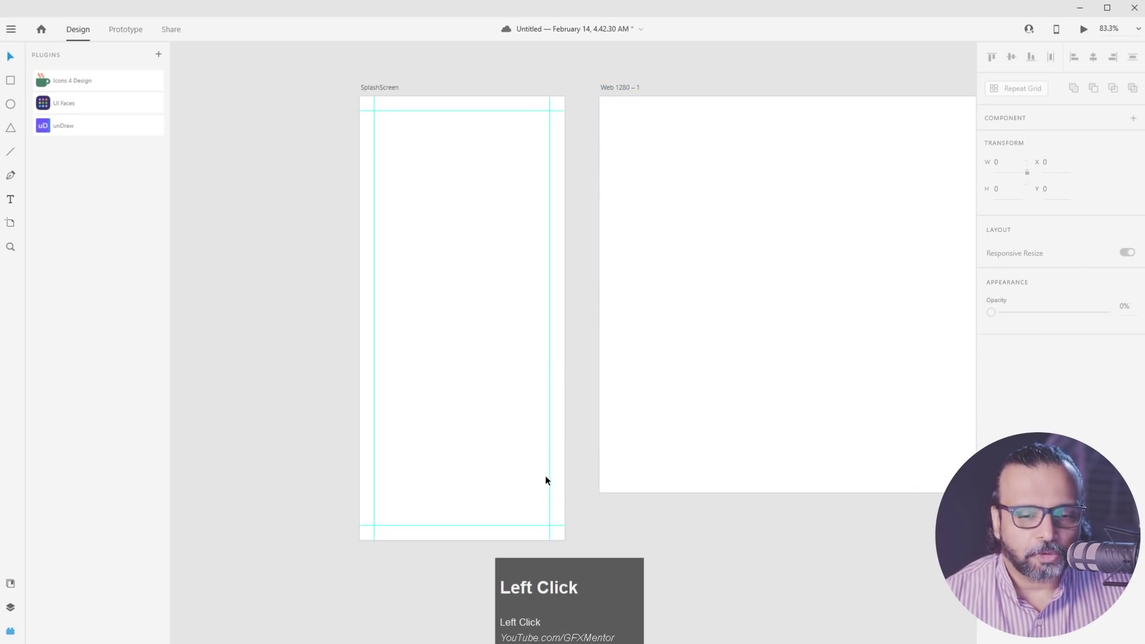
Remove the guides from the SplashScreen artboard by pulling them off the artboard
drag(550, 474, 317, 463)
drag(440, 113, 438, 74)
drag(423, 527, 438, 79)
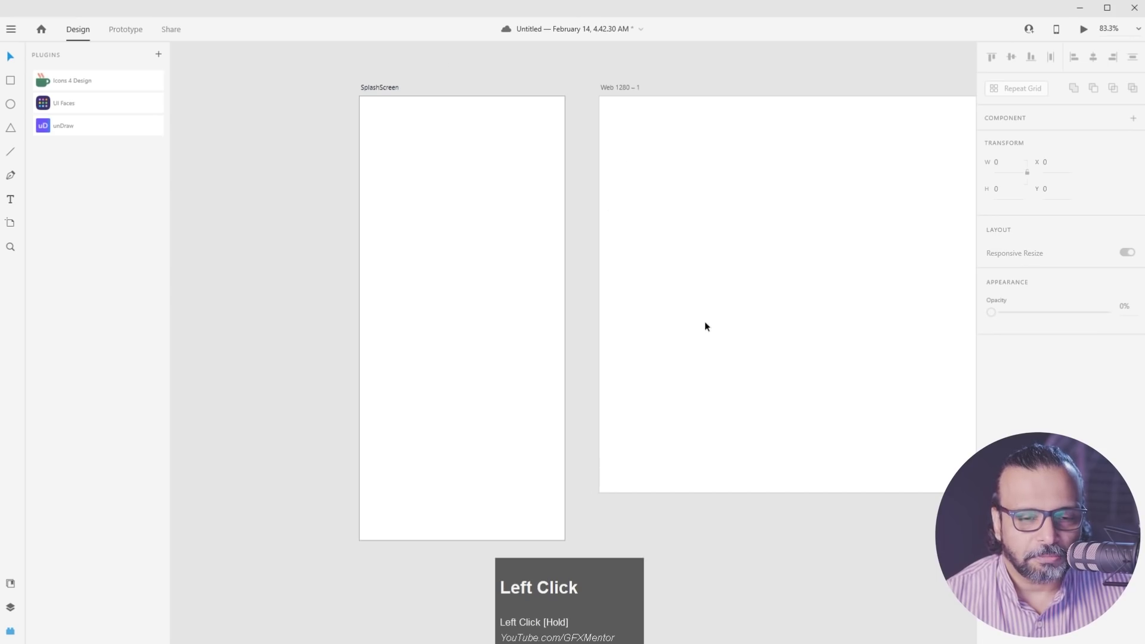
Turn on the grid for the SplashScreen artboard and switch its type to Square
click(478, 306)
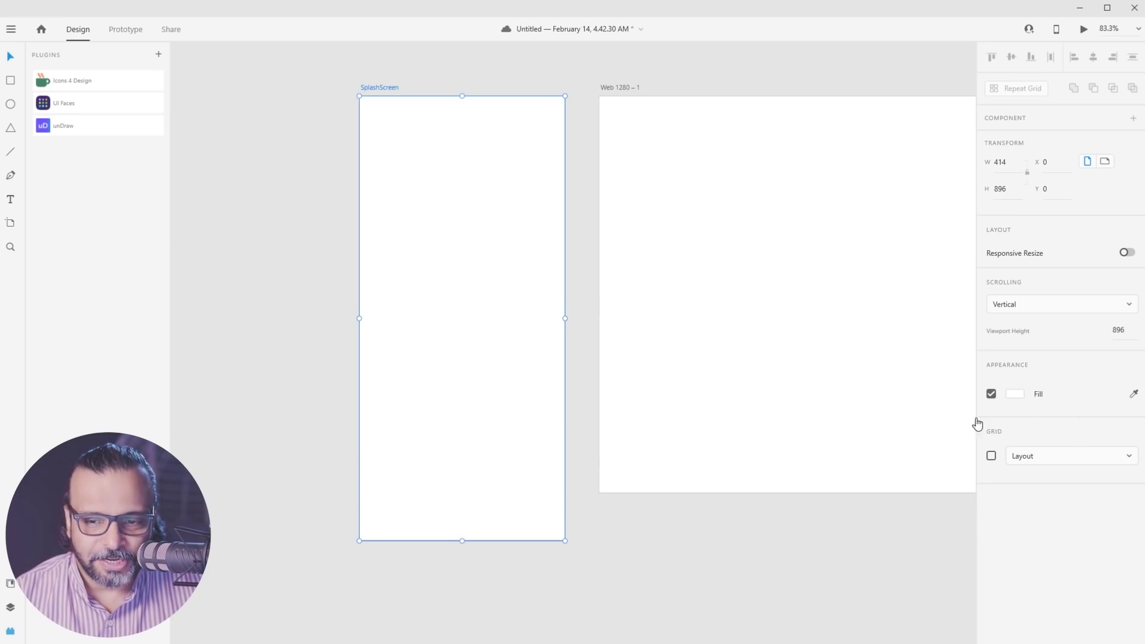
click(991, 457)
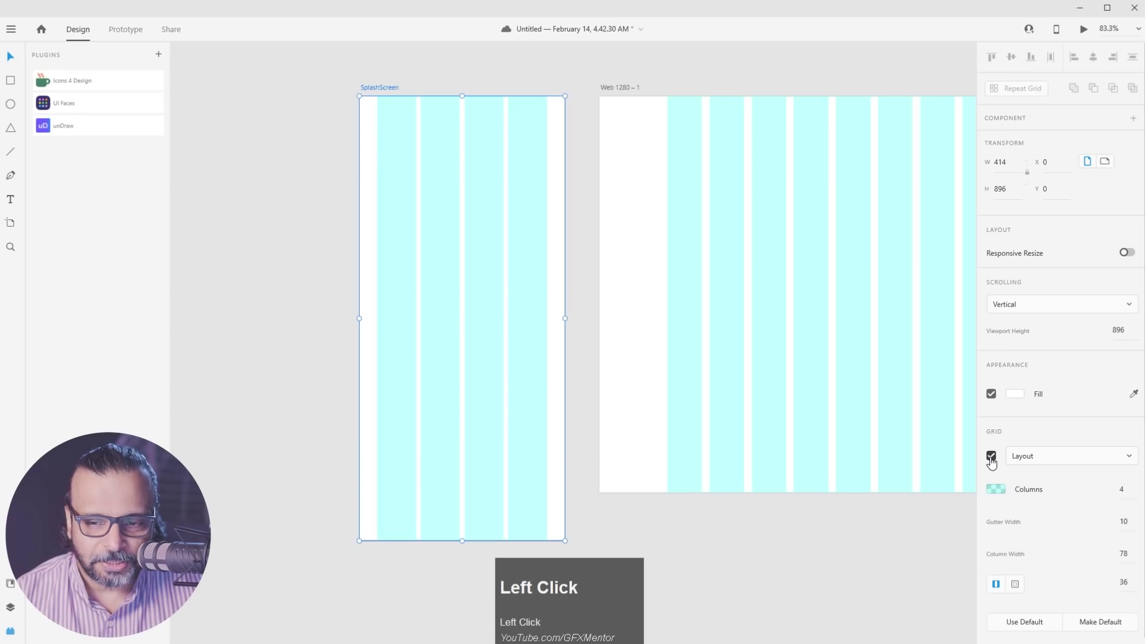
click(1035, 458)
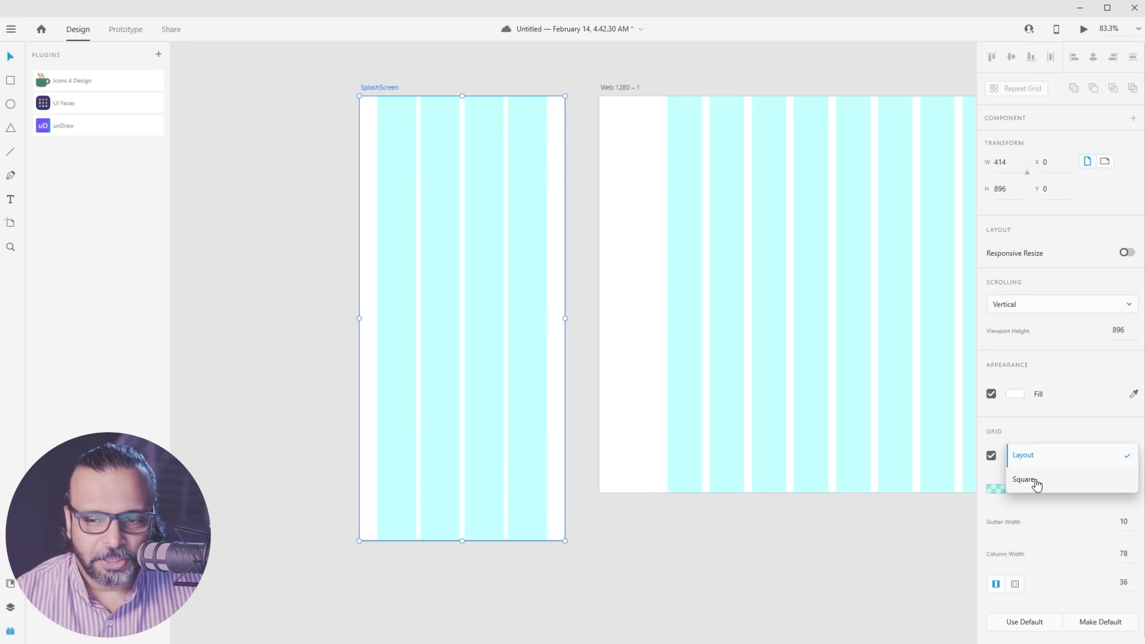
click(1036, 485)
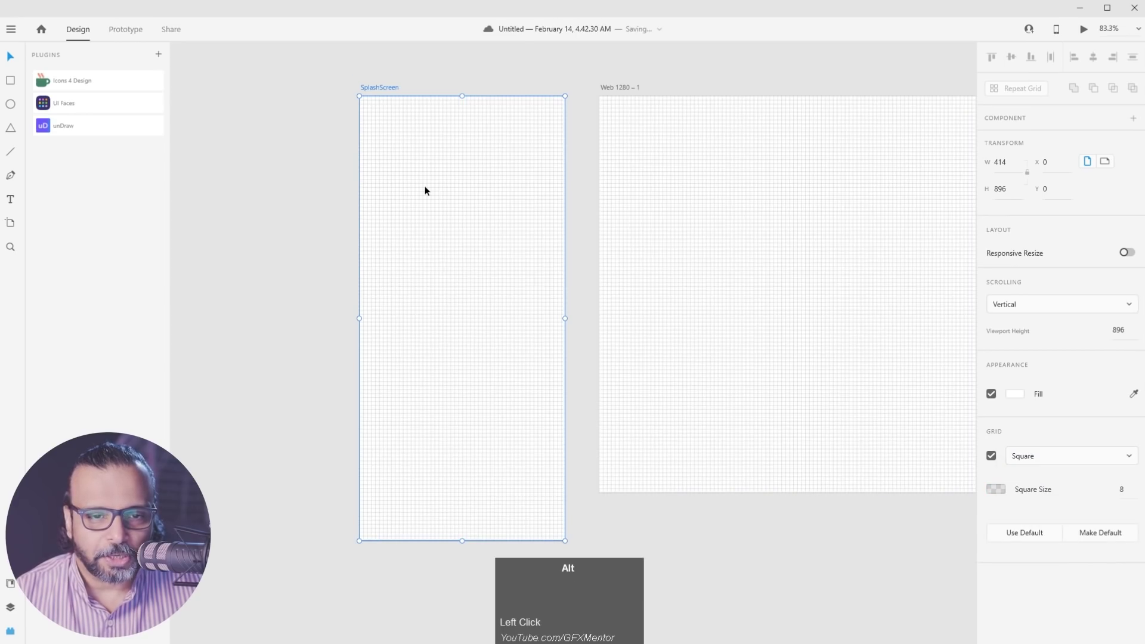
alt+scroll(426, 190, up, 3)
alt+scroll(425, 190, up, 6)
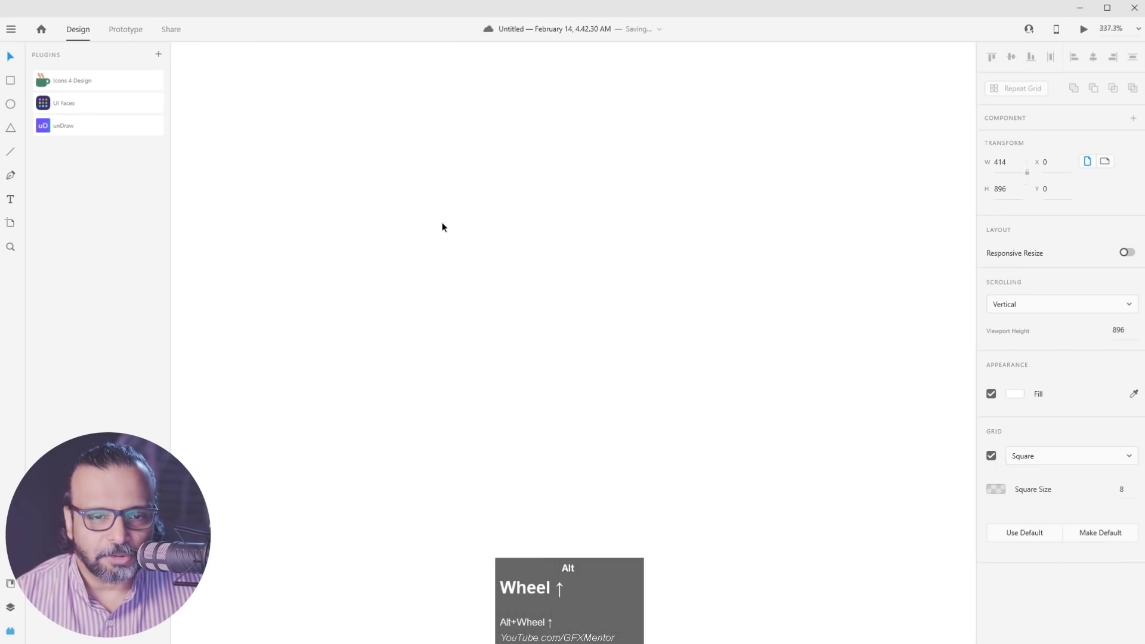
alt+scroll(490, 250, down, 3)
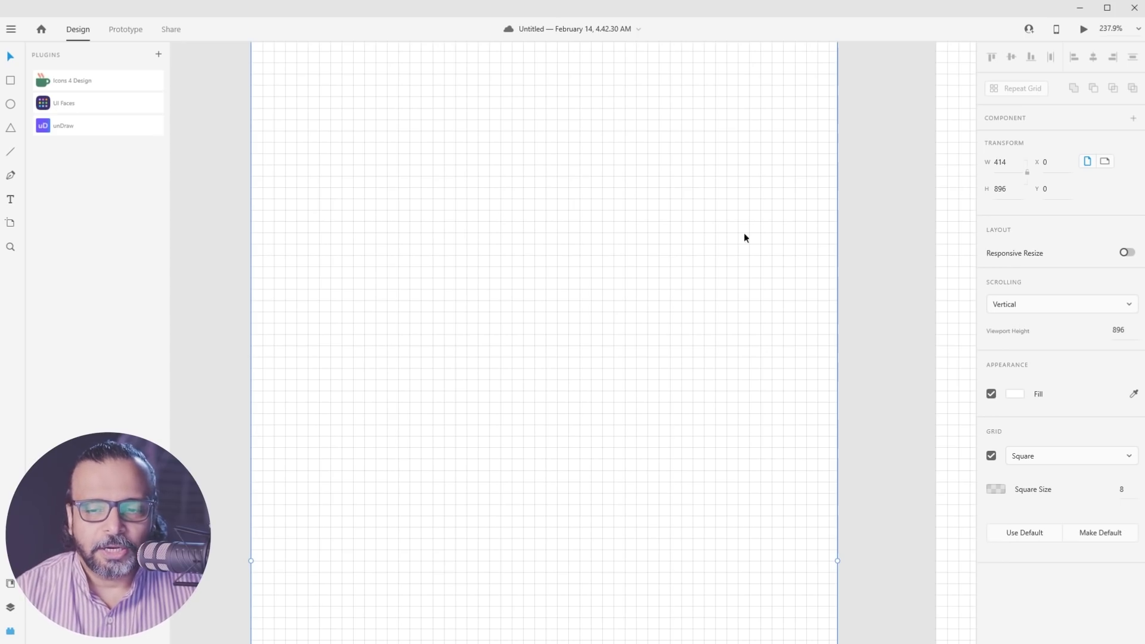
Switch the SplashScreen artboard's grid type back to Layout
click(1036, 455)
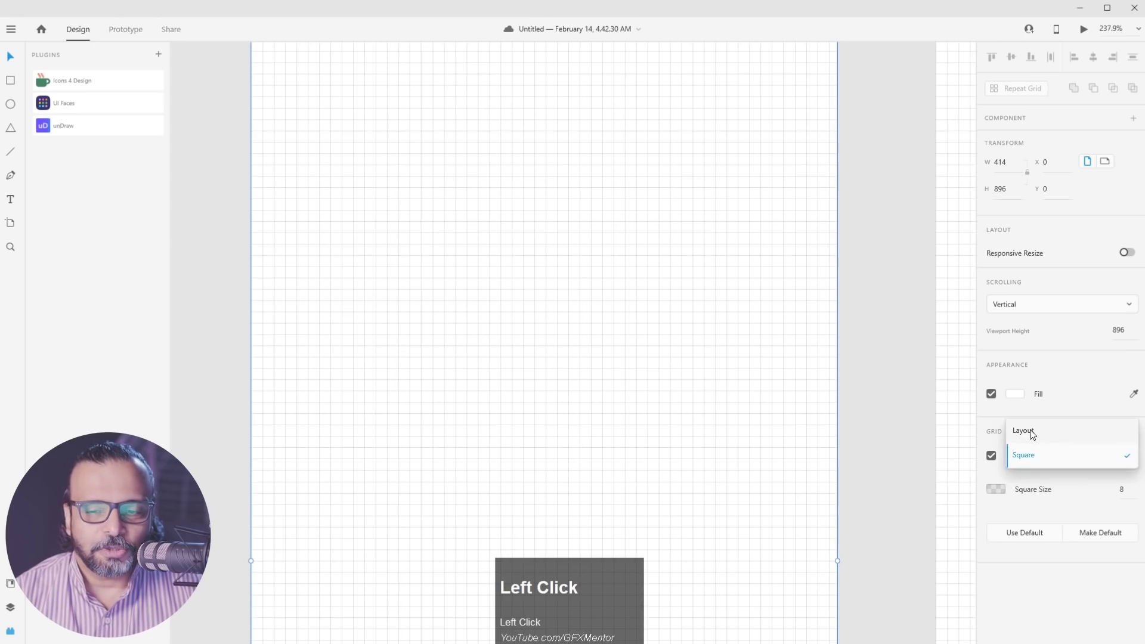
click(1036, 433)
scroll(404, 275, down, 5)
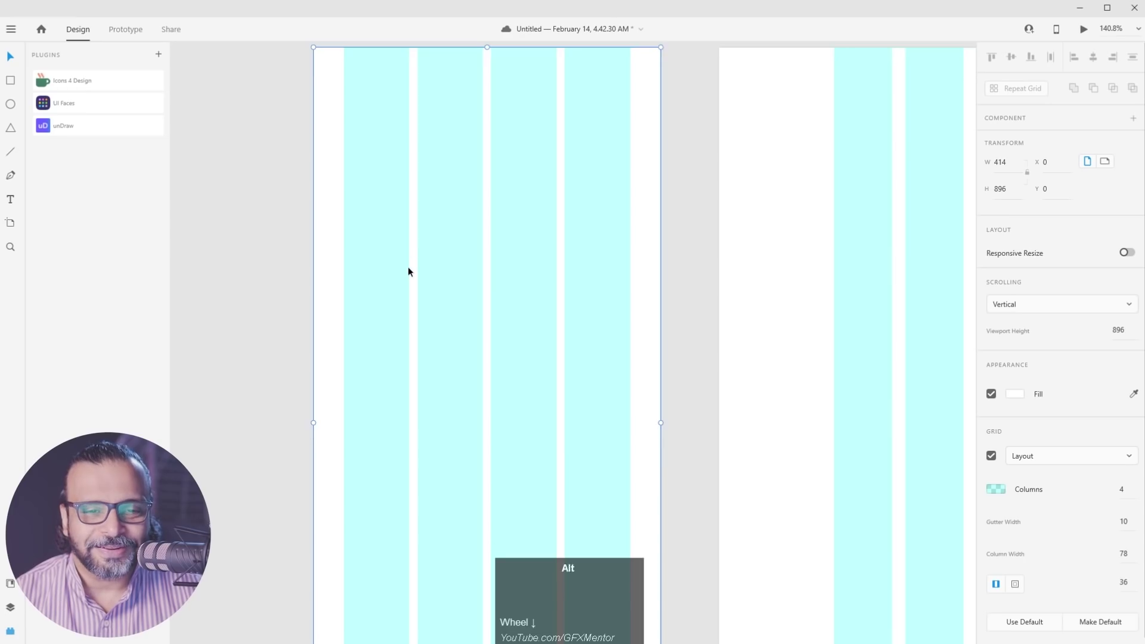
scroll(408, 268, down, 2)
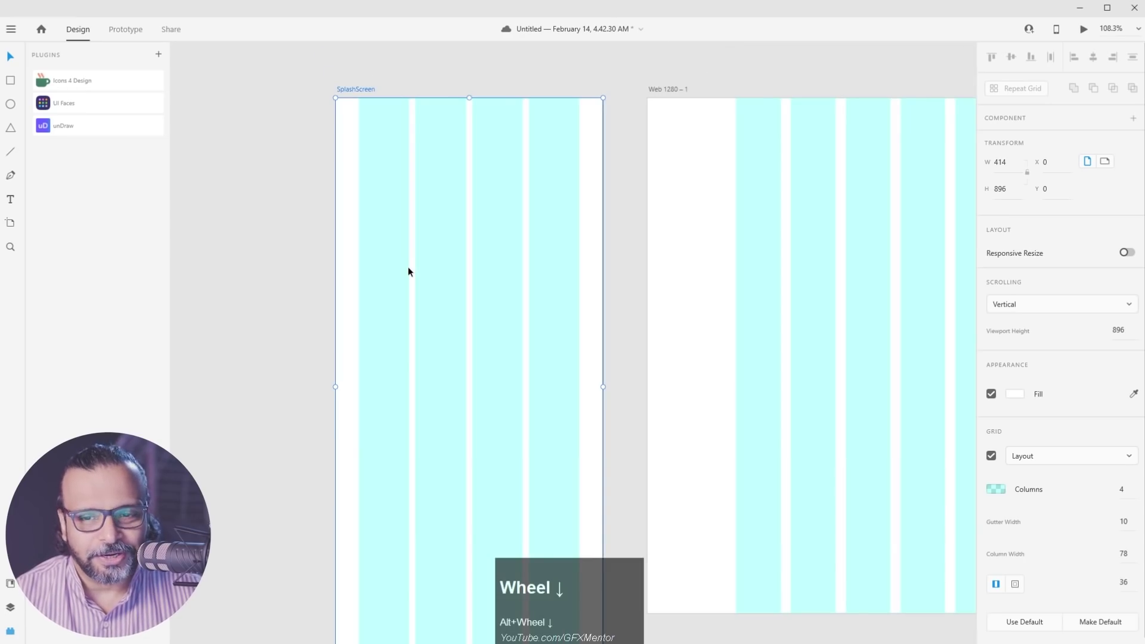
Examine the Web 1280 artboard's layout grid and column count alongside the SplashScreen artboard's grid
key(space)
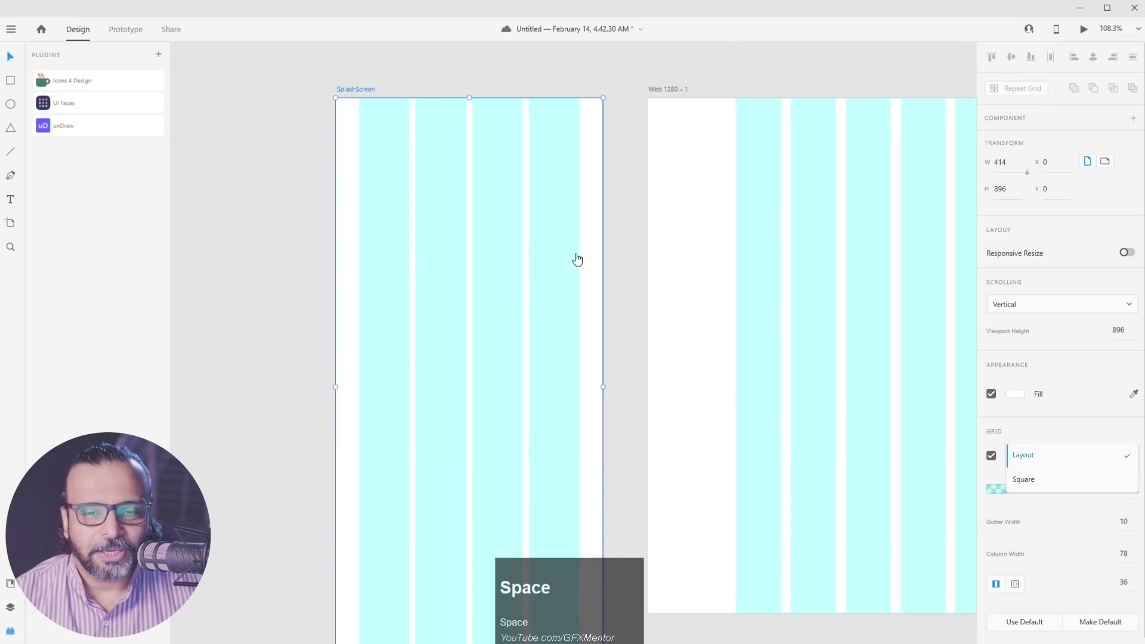
click(705, 261)
drag(720, 300, 671, 226)
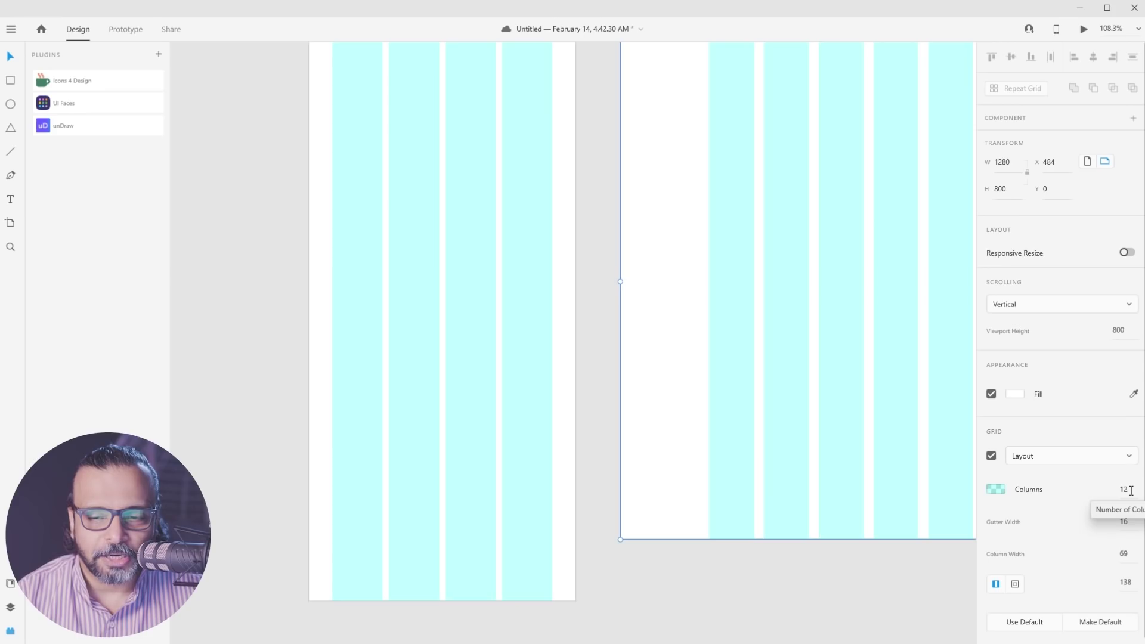
click(857, 368)
drag(856, 369, 689, 397)
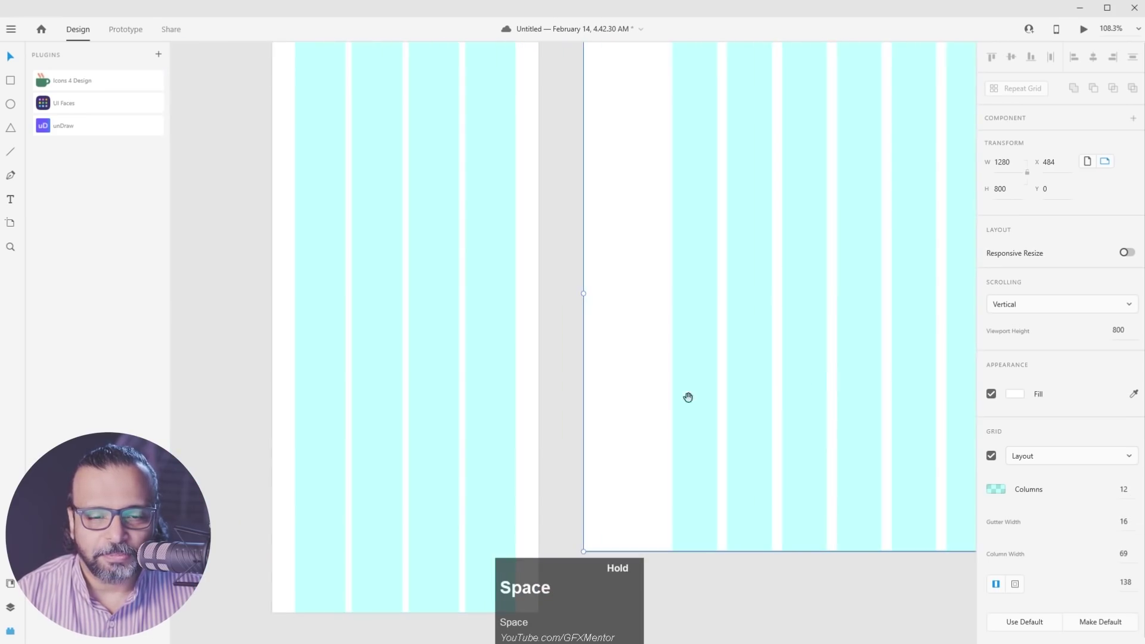
drag(559, 398, 637, 388)
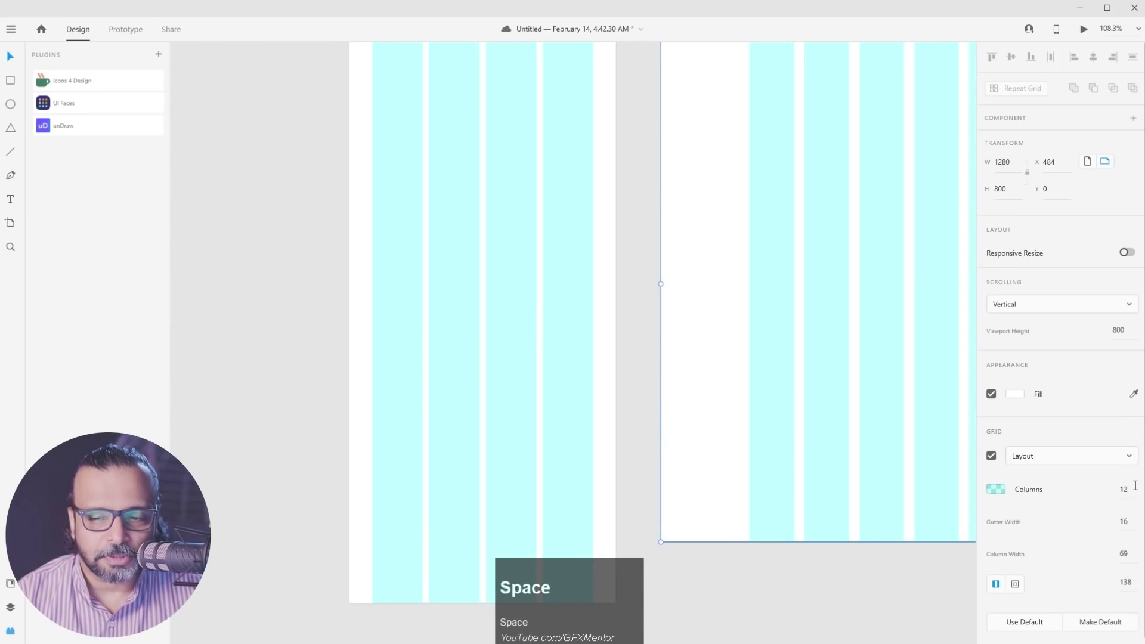
click(698, 274)
key(space)
drag(823, 271, 350, 268)
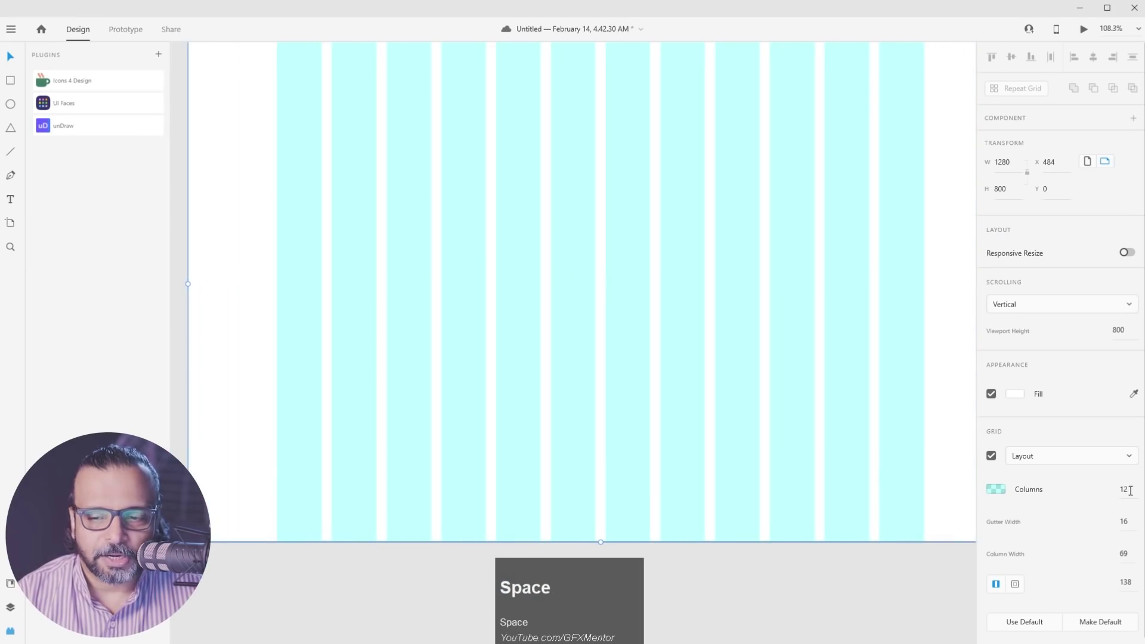
key(space)
drag(261, 429, 760, 429)
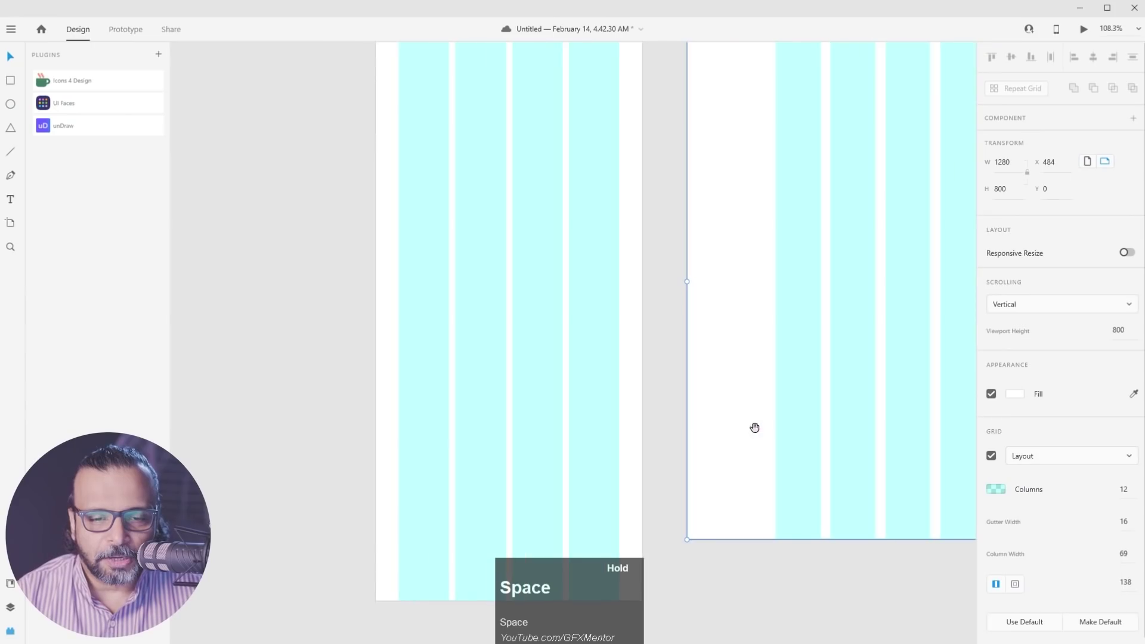
Set the linked left and right margins of the SplashScreen artboard's layout grid to 30
click(628, 313)
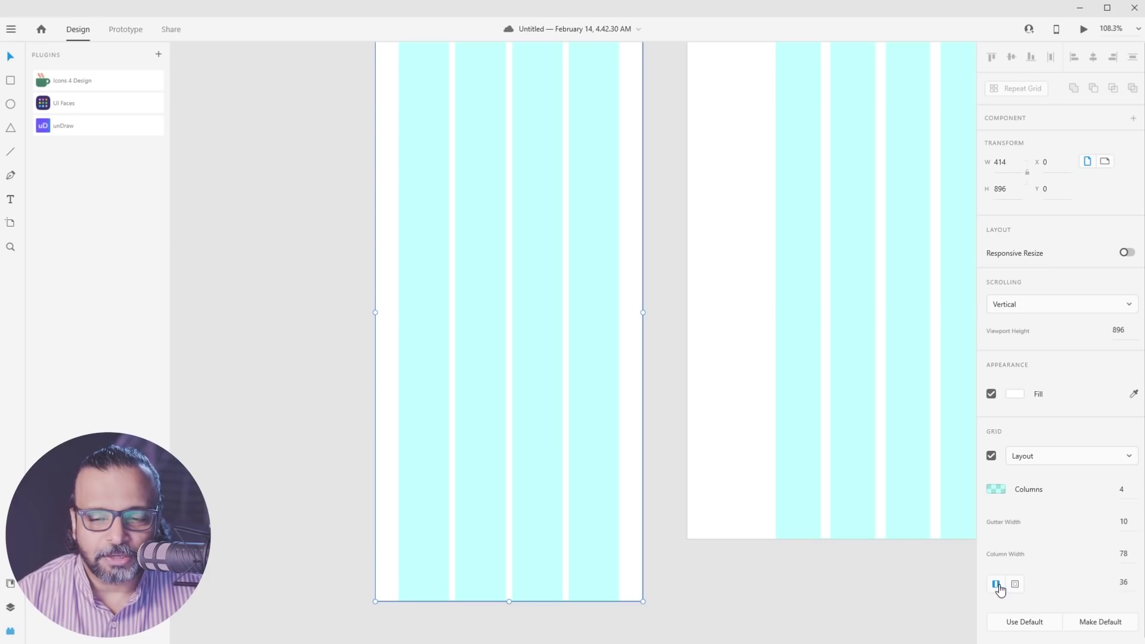
click(996, 585)
drag(1133, 587, 395, 417)
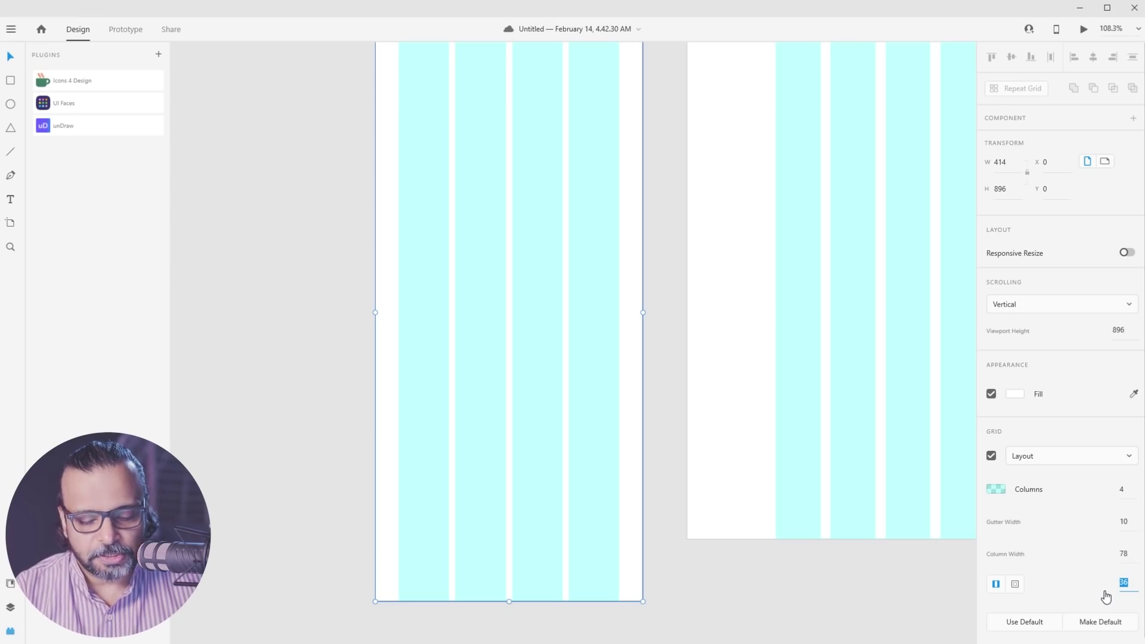
text(30)
key(Tab)
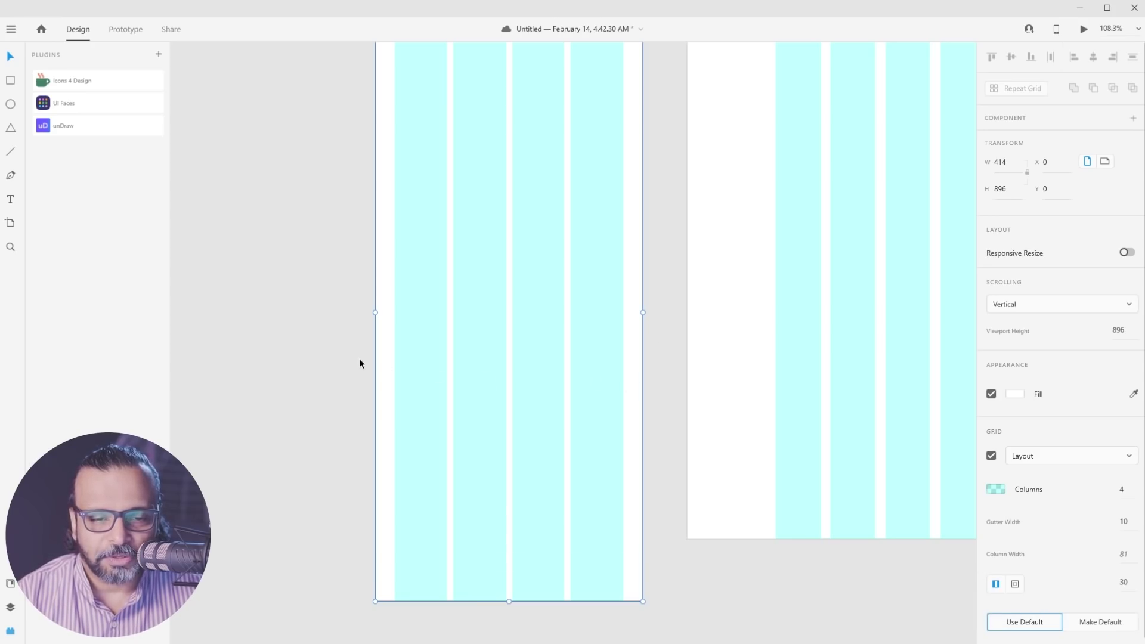
Try separate margins for each side of the SplashScreen grid, then return to linked margins and restore the default grid settings
click(1015, 584)
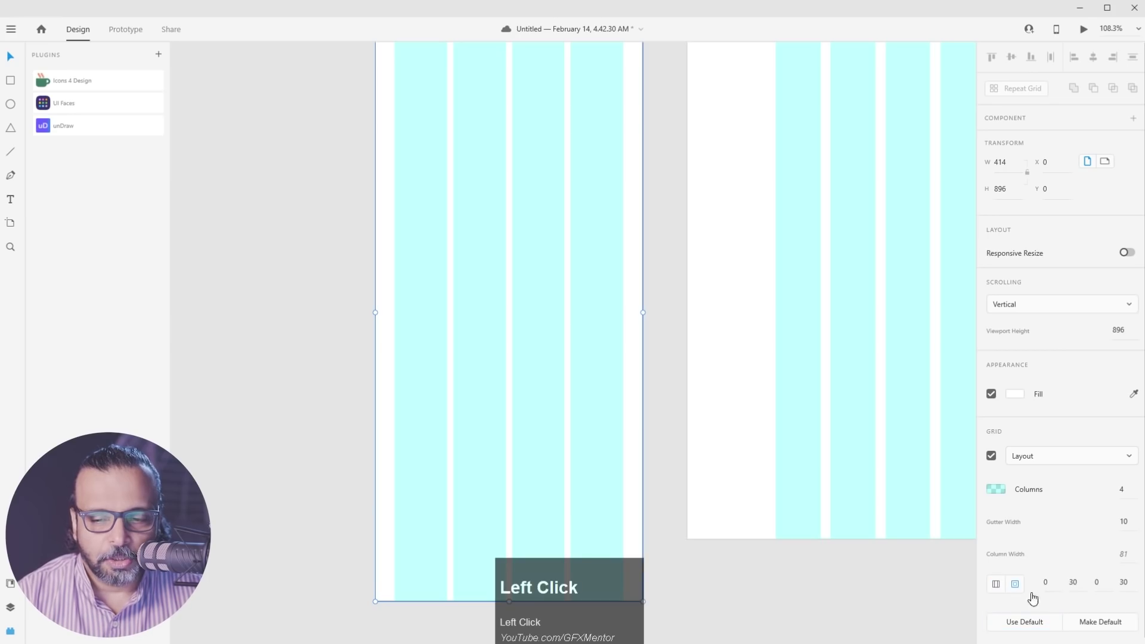
click(1054, 584)
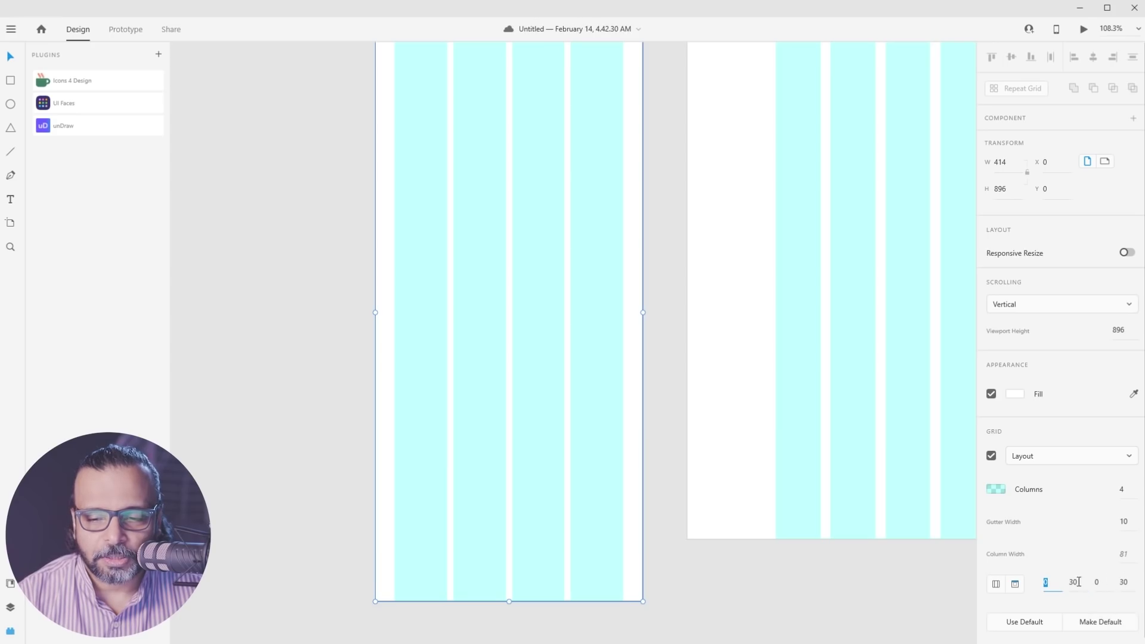
click(995, 584)
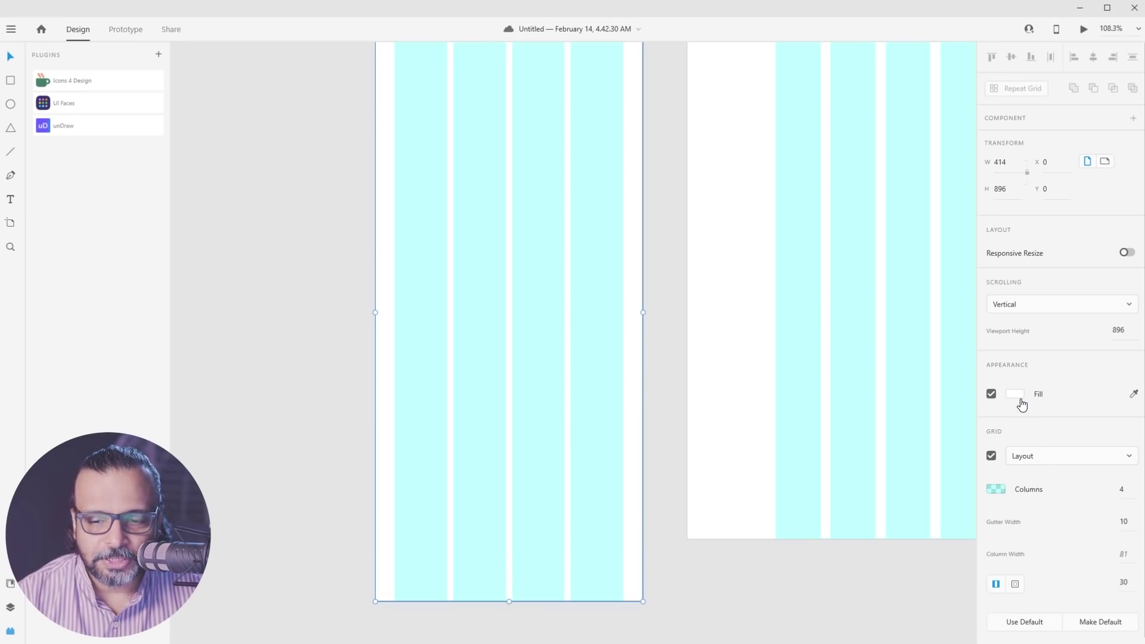
click(1023, 623)
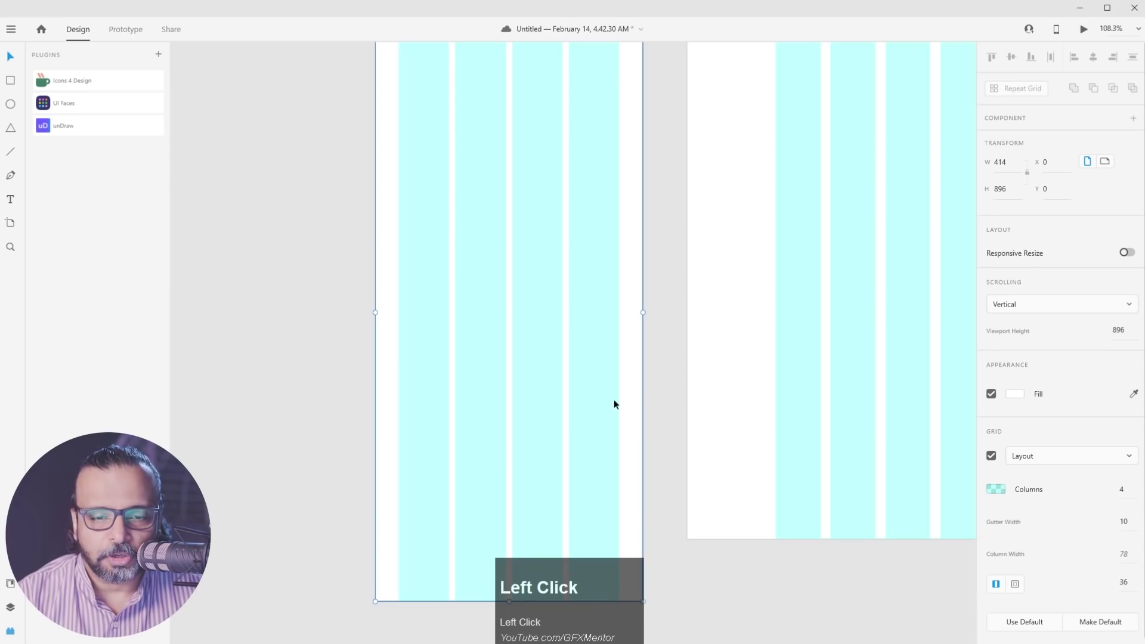
Compare the layout grid settings of the Web 1280 artboard with those of the SplashScreen artboard
click(715, 427)
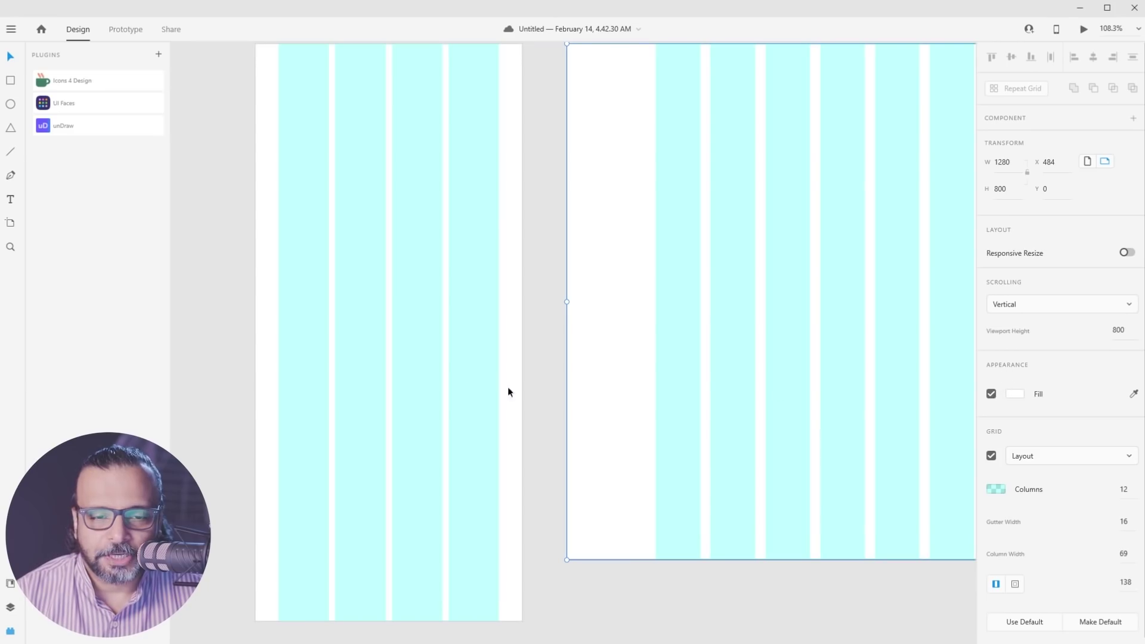
click(517, 248)
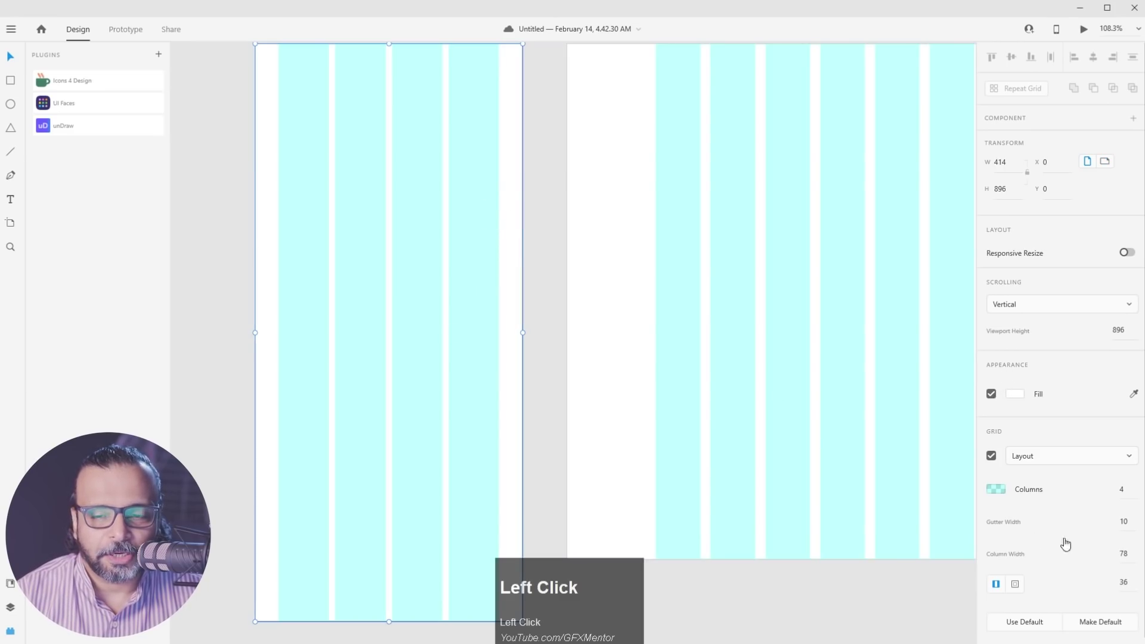
Turn off the layout grid on the SplashScreen artboard
click(991, 456)
key(space)
drag(439, 243, 455, 284)
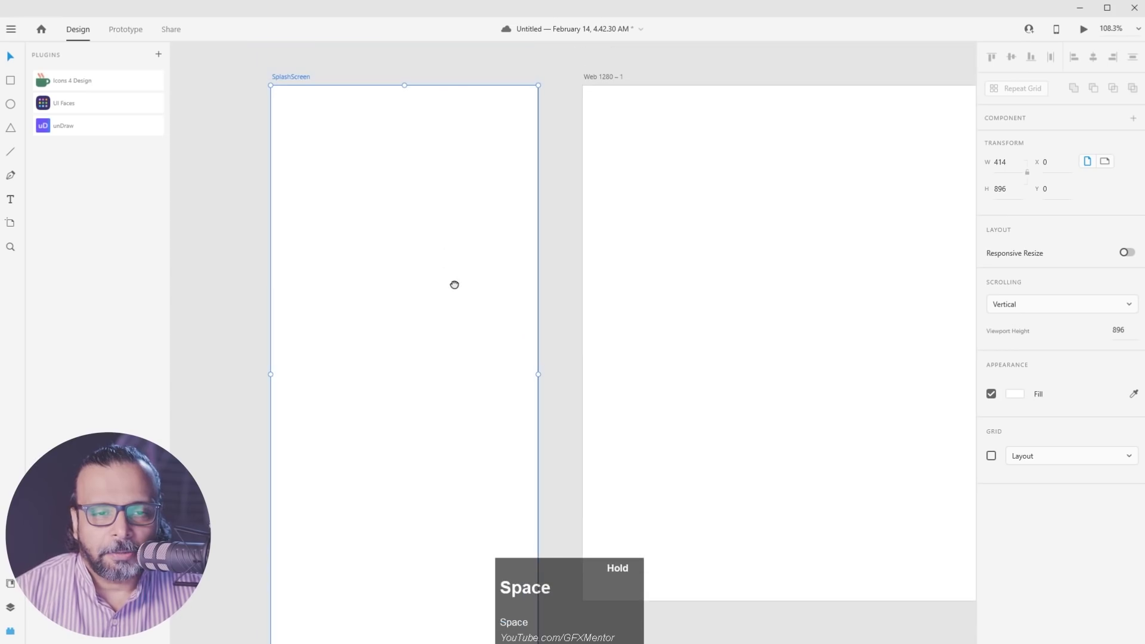
Set the SplashScreen artboard's fill to the muted teal #9DB9B9, save that color as a swatch, and select the Web 1280 artboard
click(1014, 395)
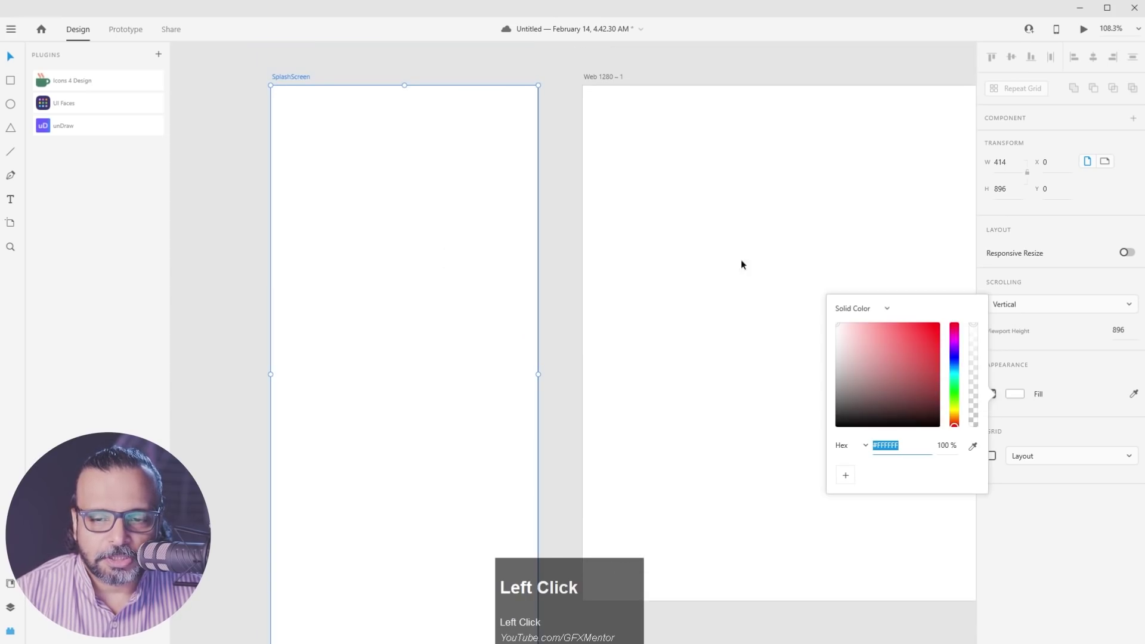
click(954, 376)
drag(865, 355, 851, 352)
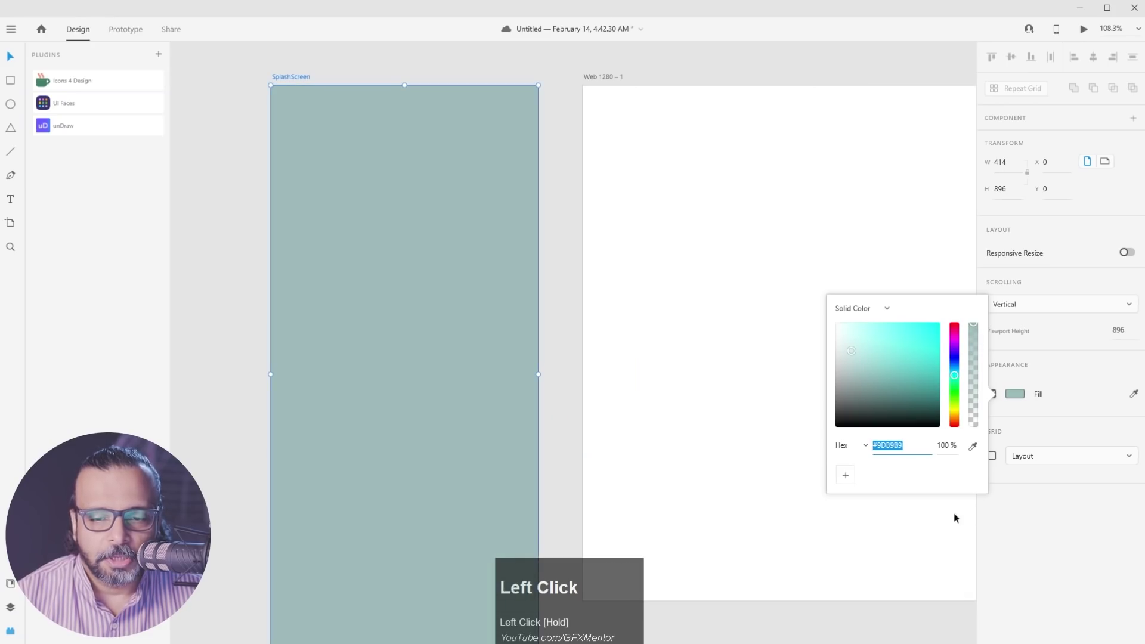
click(846, 475)
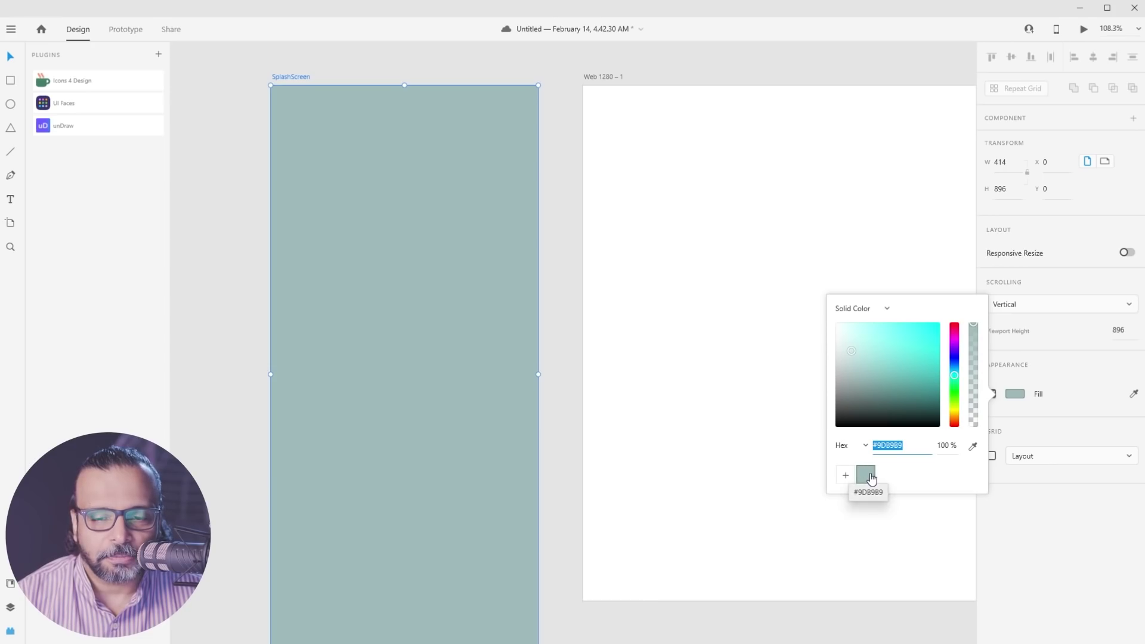
click(866, 510)
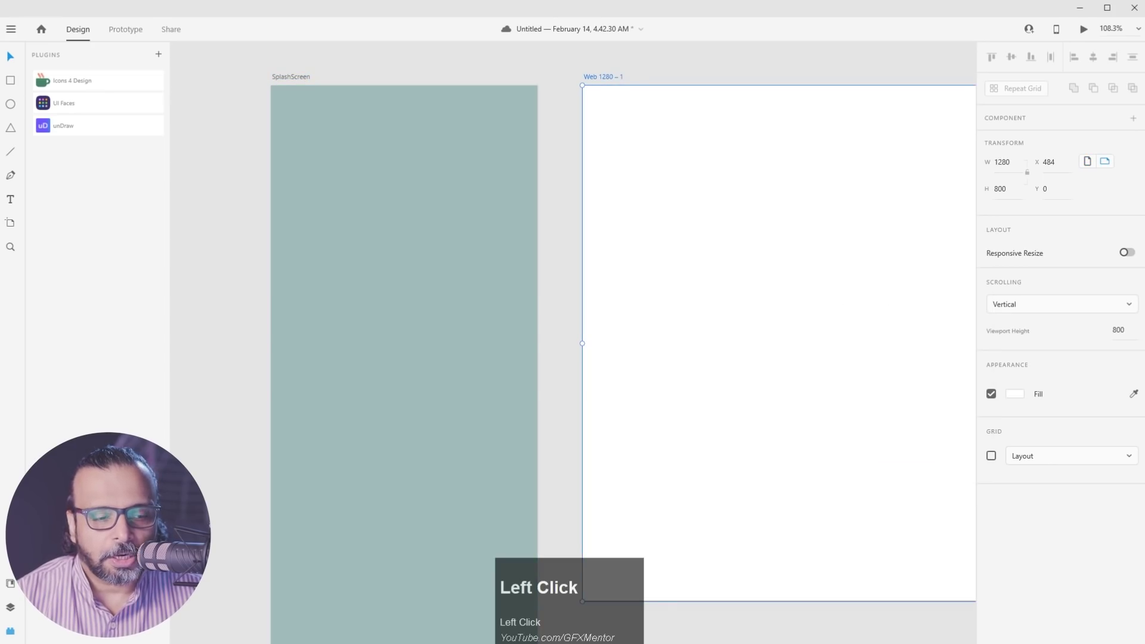
Show the document assets and check the saved color swatch in the Web 1280 artboard's fill options without changing its fill
click(11, 584)
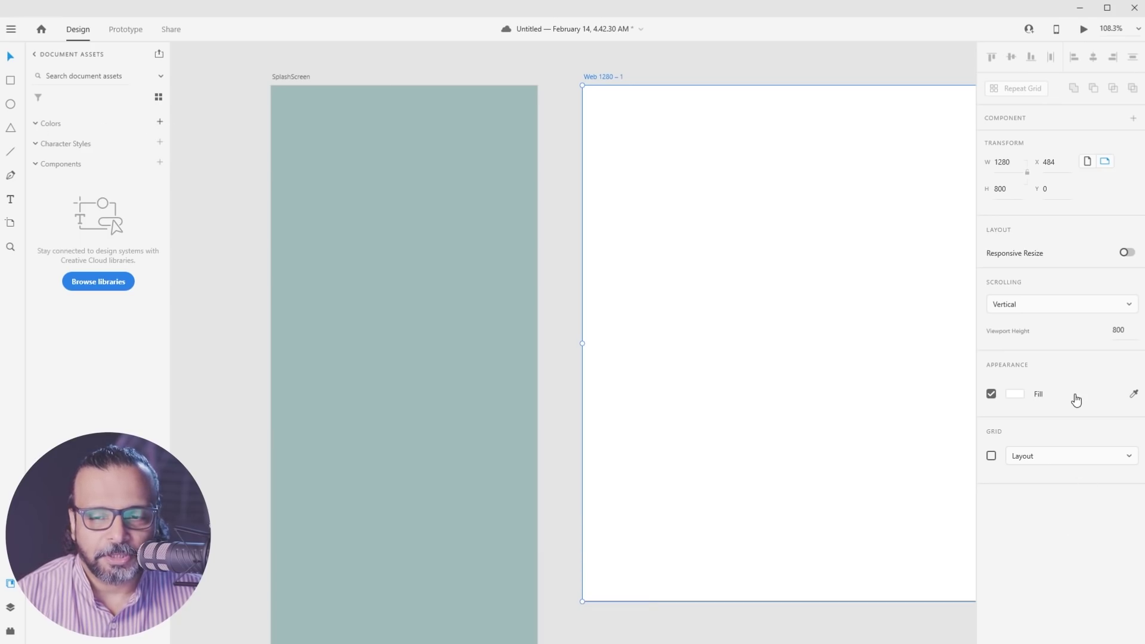
click(1015, 393)
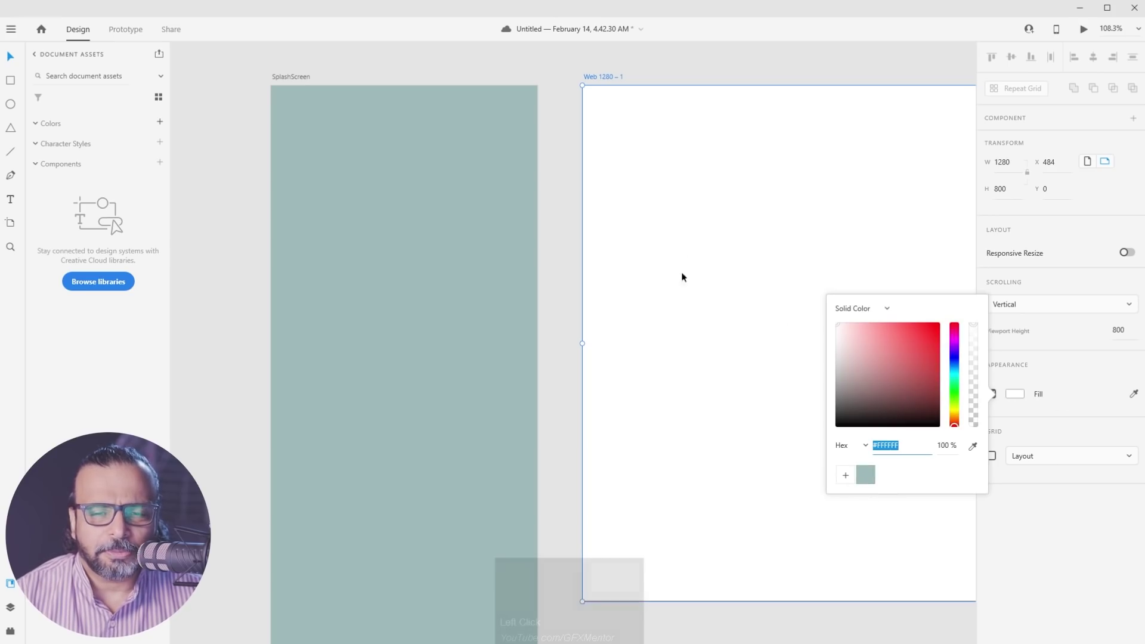
click(825, 180)
click(549, 154)
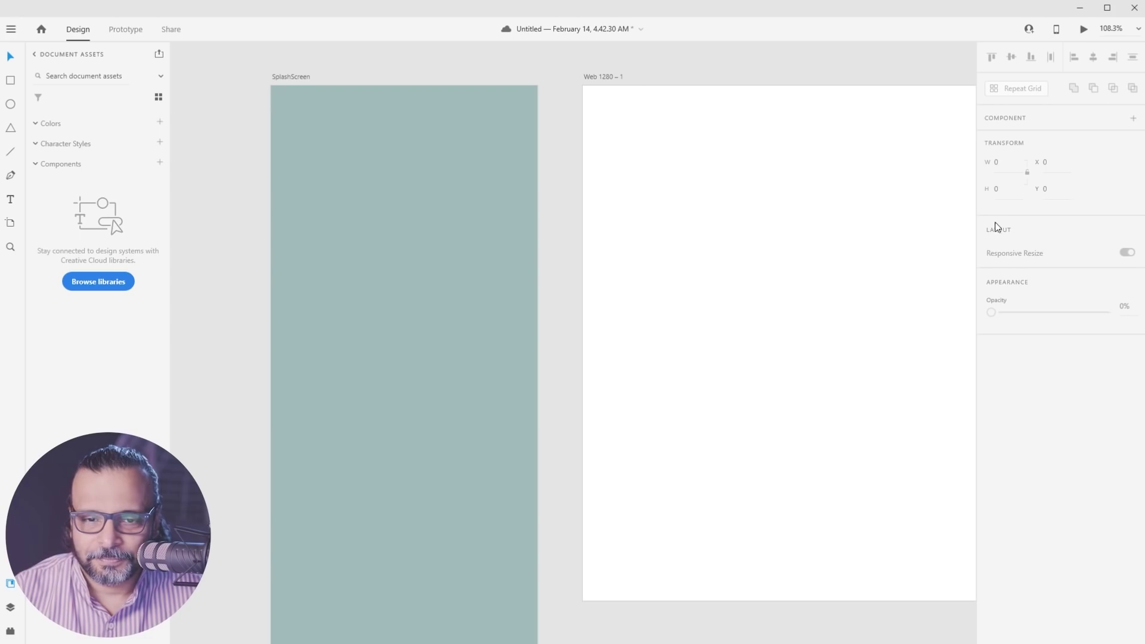
Select the SplashScreen artboard and examine its Responsive Resize option
click(380, 242)
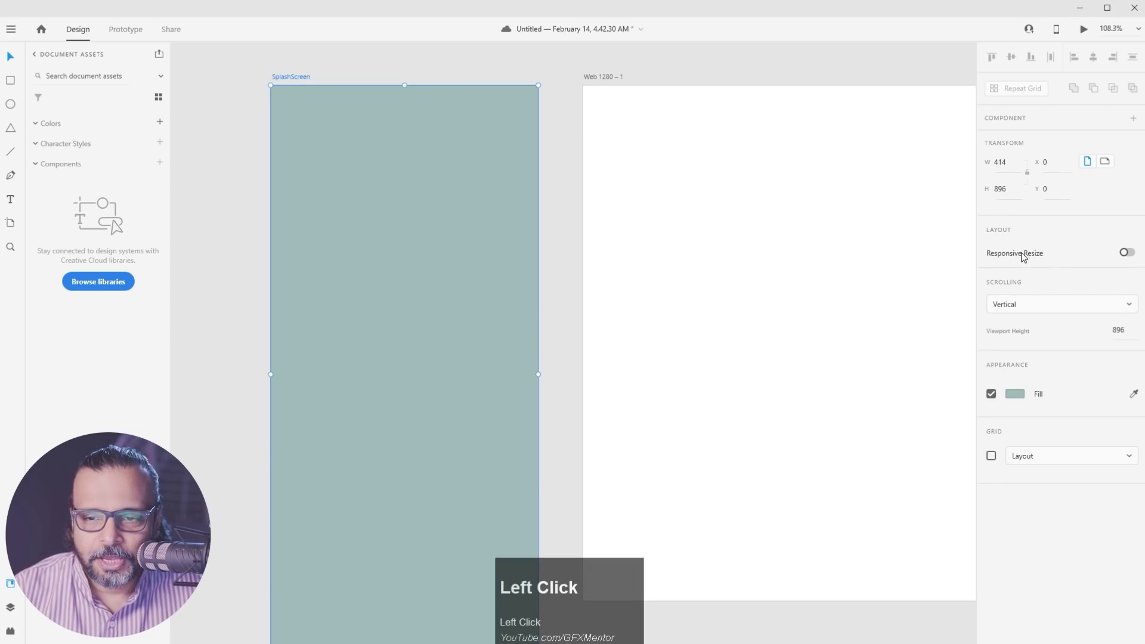
click(1127, 253)
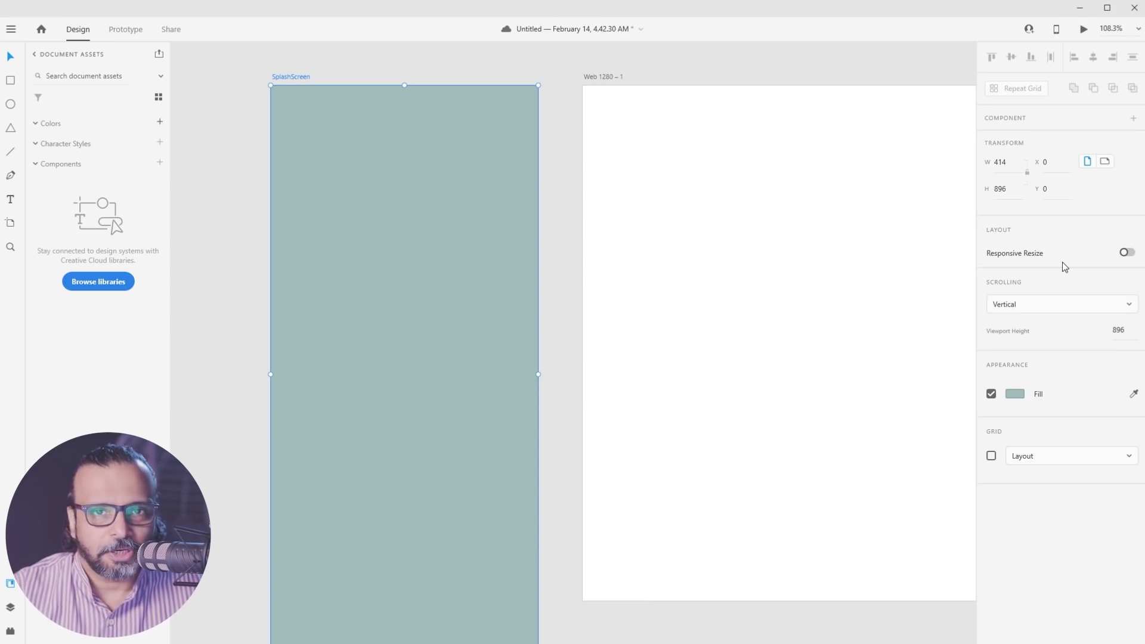
click(576, 197)
key(space)
drag(672, 302, 580, 266)
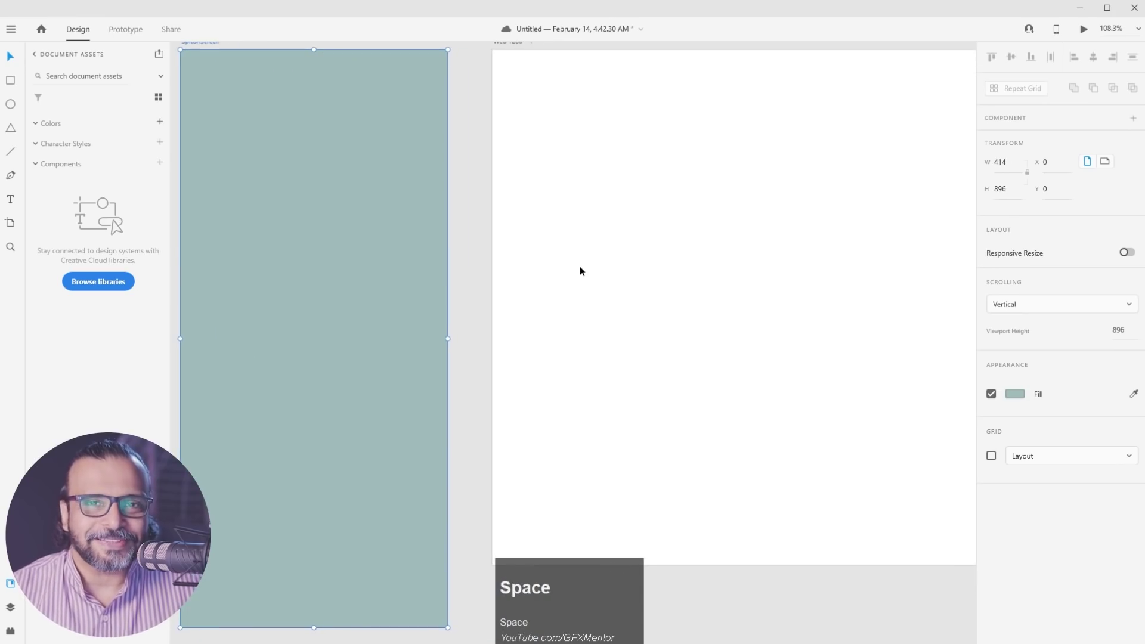